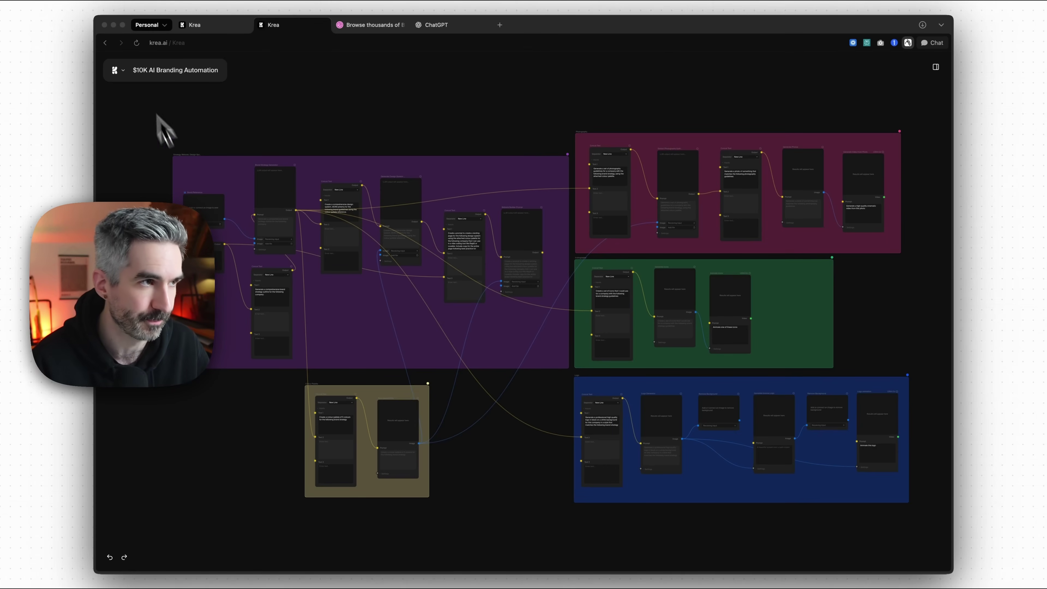
Create a new empty workflow from the Nodes project page.
{"action": "left_click", "coordinate": [194, 27]}
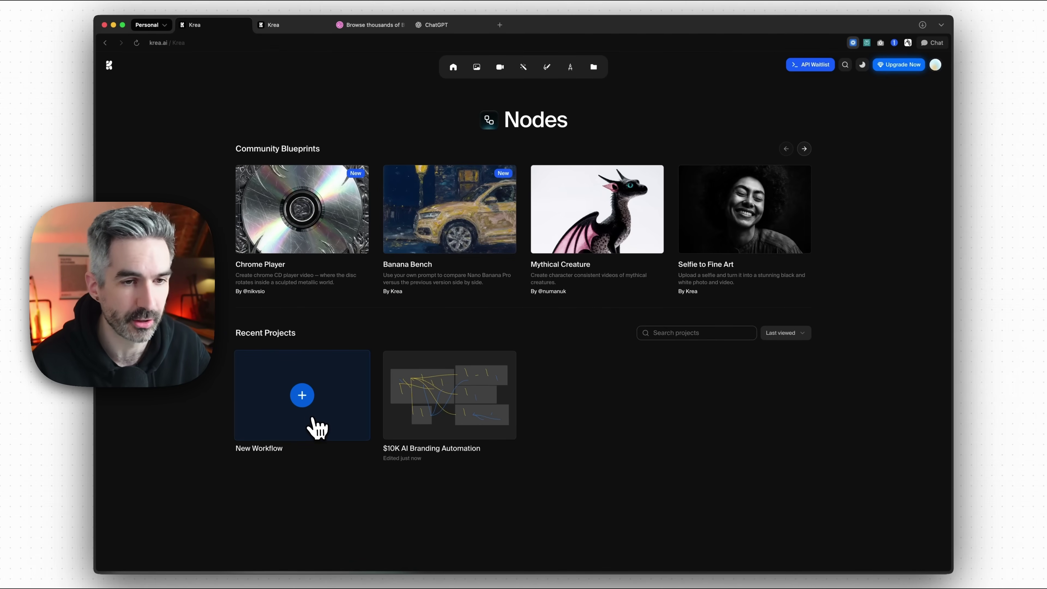
{"action": "left_click", "coordinate": [320, 403]}
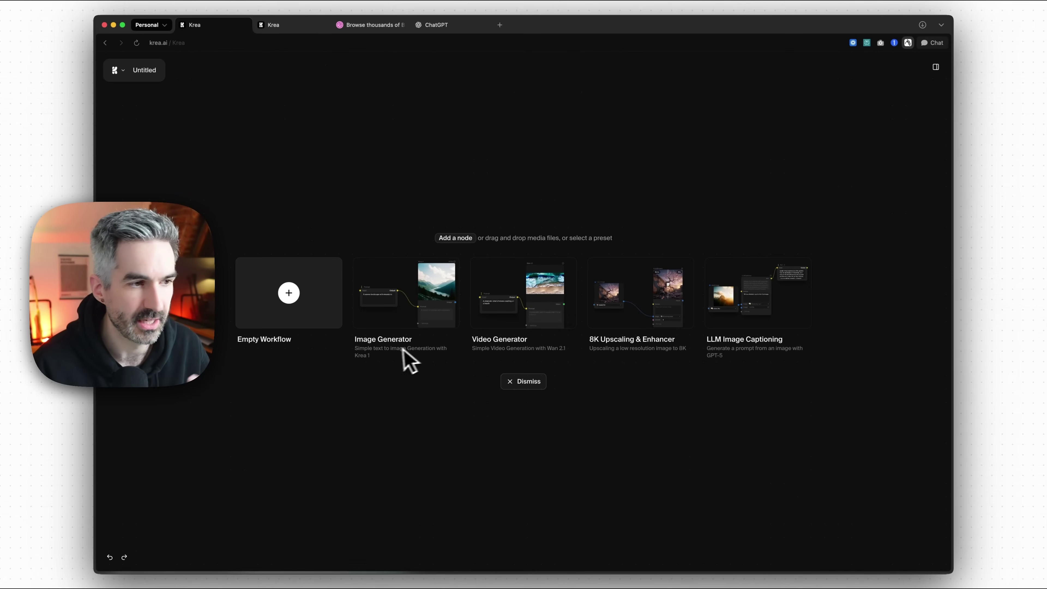
{"action": "left_click", "coordinate": [295, 313]}
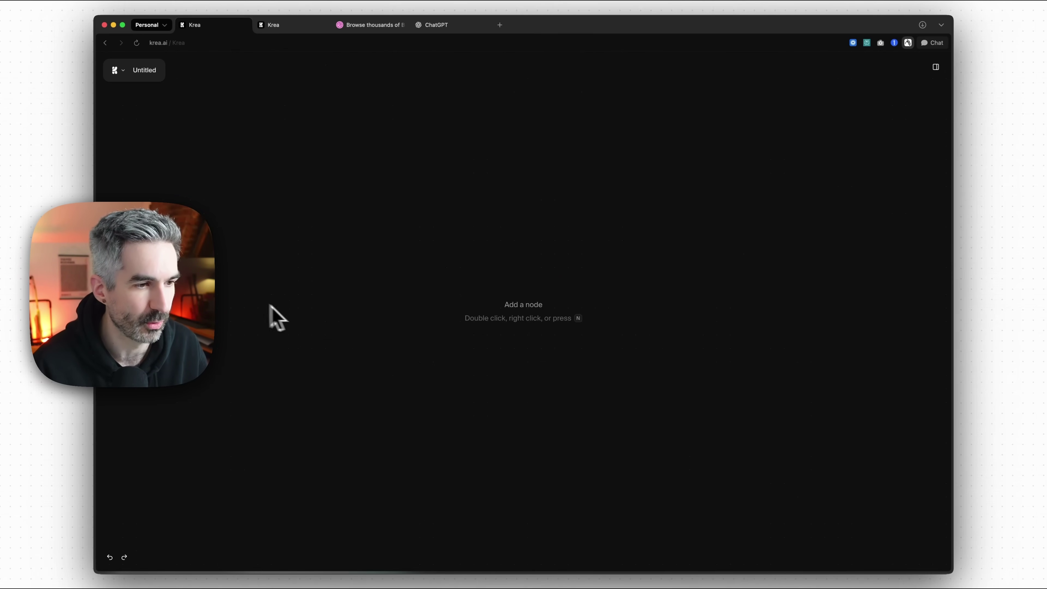
Add a Nano Banana Pro image node to the empty canvas.
{"action": "key", "text": "n"}
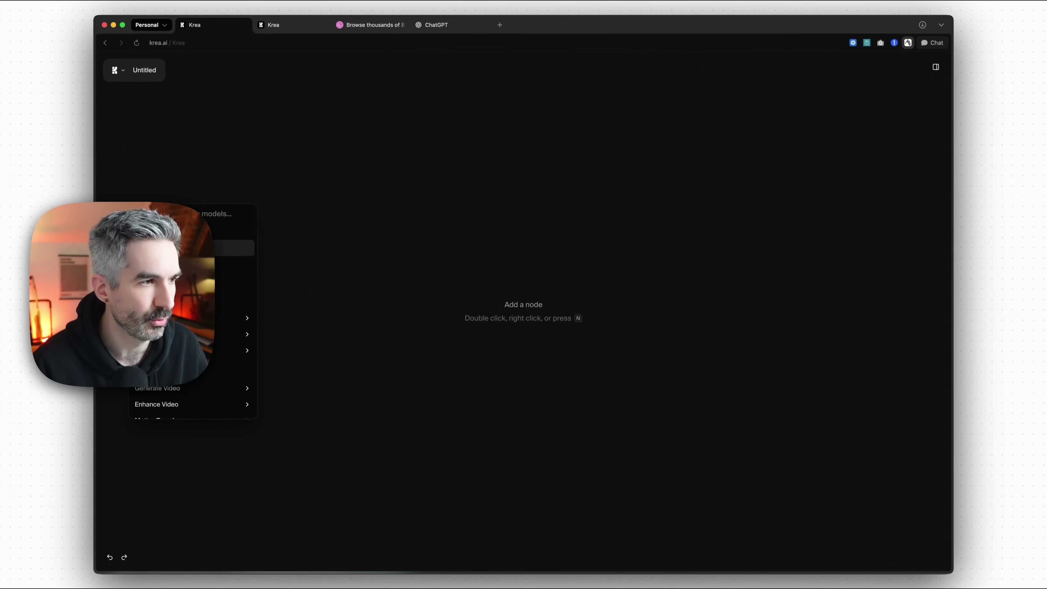
{"action": "left_click", "coordinate": [222, 249]}
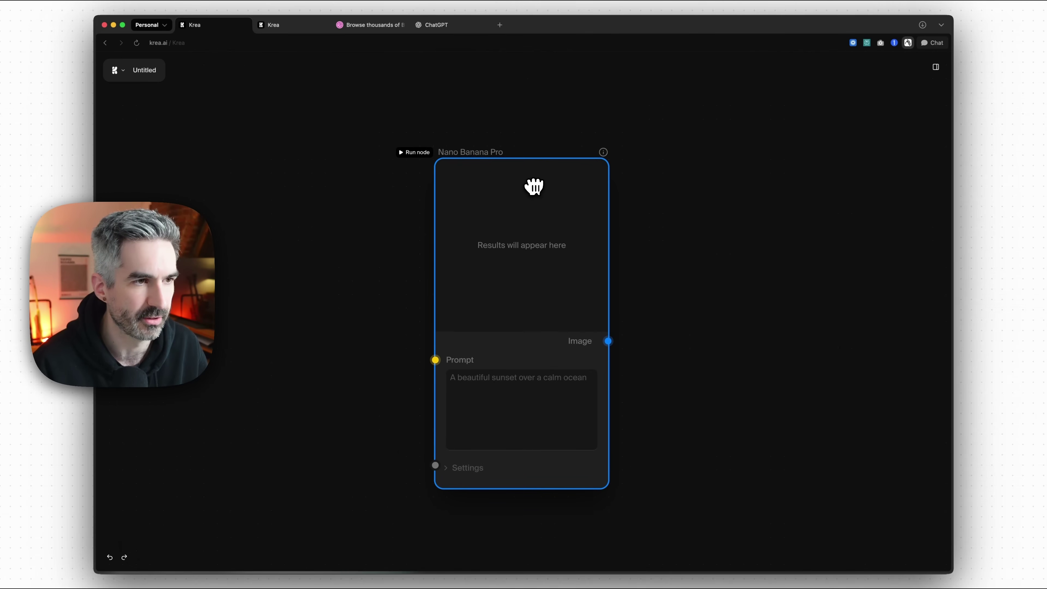
{"action": "scroll", "coordinate": [680, 267], "scroll_direction": "right", "scroll_amount": 2}
{"action": "left_click", "coordinate": [654, 264]}
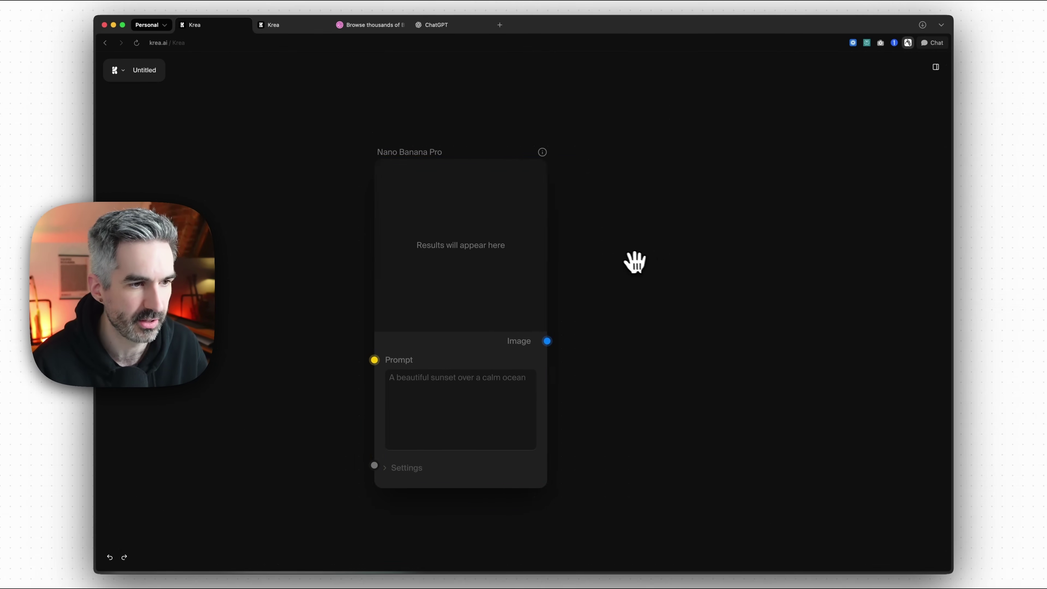
Add a Remove Background node to the workflow alongside the Nano Banana Pro node.
{"action": "scroll", "coordinate": [635, 261], "scroll_direction": "right", "scroll_amount": 2}
{"action": "key", "text": "n"}
{"action": "key", "text": "Down"}
{"action": "key", "text": "Down"}
{"action": "key", "text": "Down"}
{"action": "key", "text": "Down"}
{"action": "key", "text": "Up"}
{"action": "key", "text": "Up"}
{"action": "key", "text": "Up"}
{"action": "key", "text": "Return"}
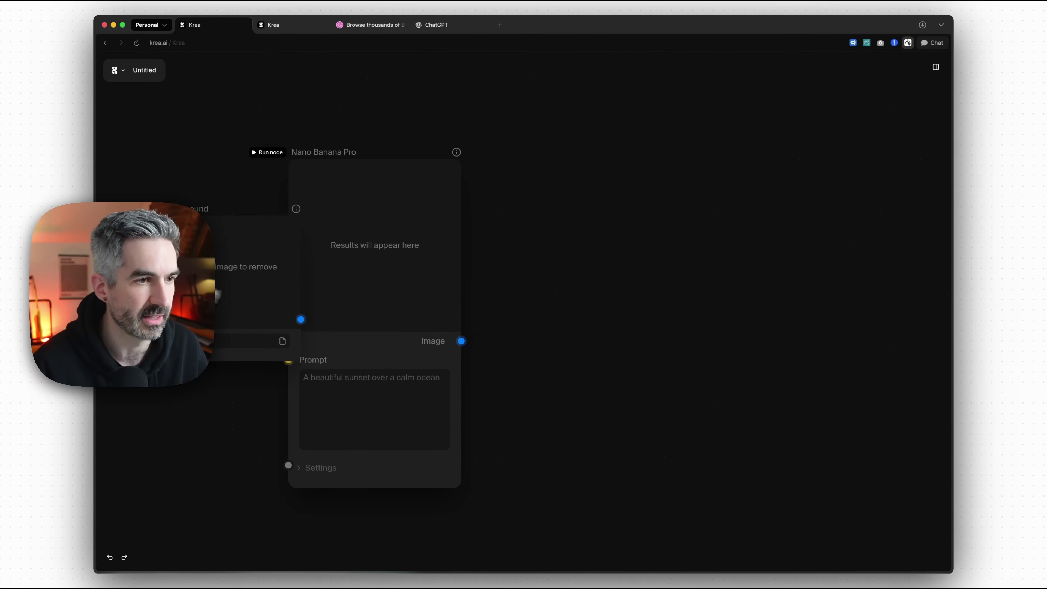
Connect the Nano Banana Pro image output to the Remove Background input and move the Remove Background node slightly farther away.
{"action": "left_click_drag", "start_coordinate": [462, 340], "coordinate": [536, 317]}
{"action": "left_click", "coordinate": [370, 272]}
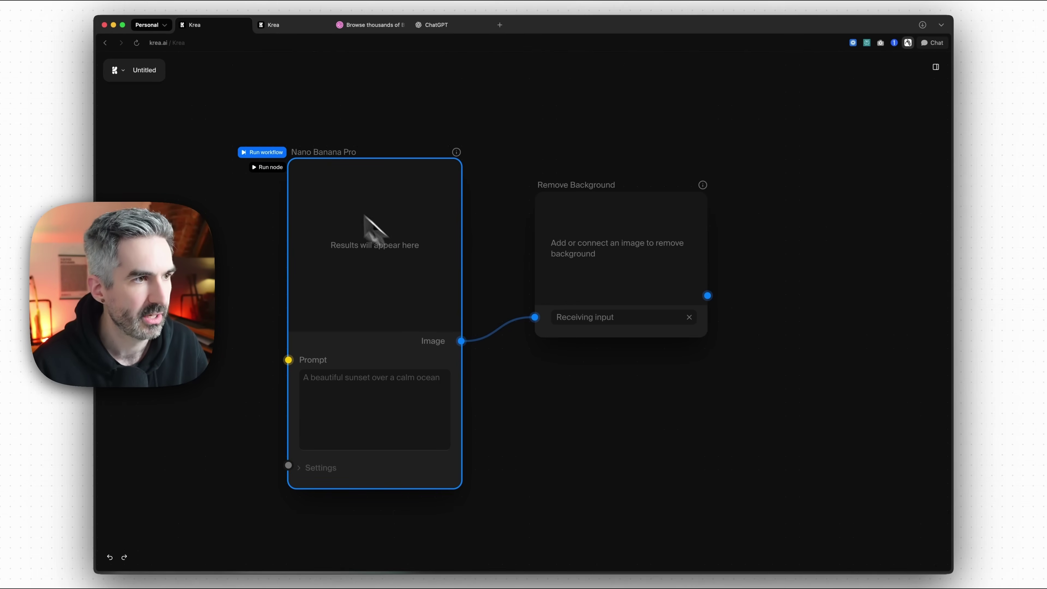
{"action": "left_click", "coordinate": [340, 375]}
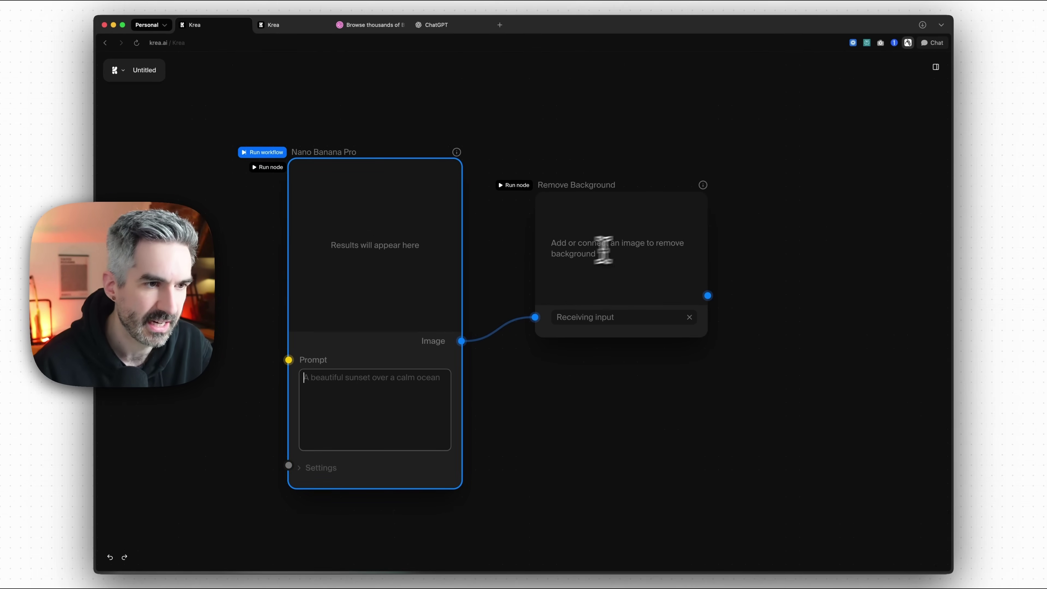
{"action": "left_click_drag", "start_coordinate": [575, 185], "coordinate": [593, 205]}
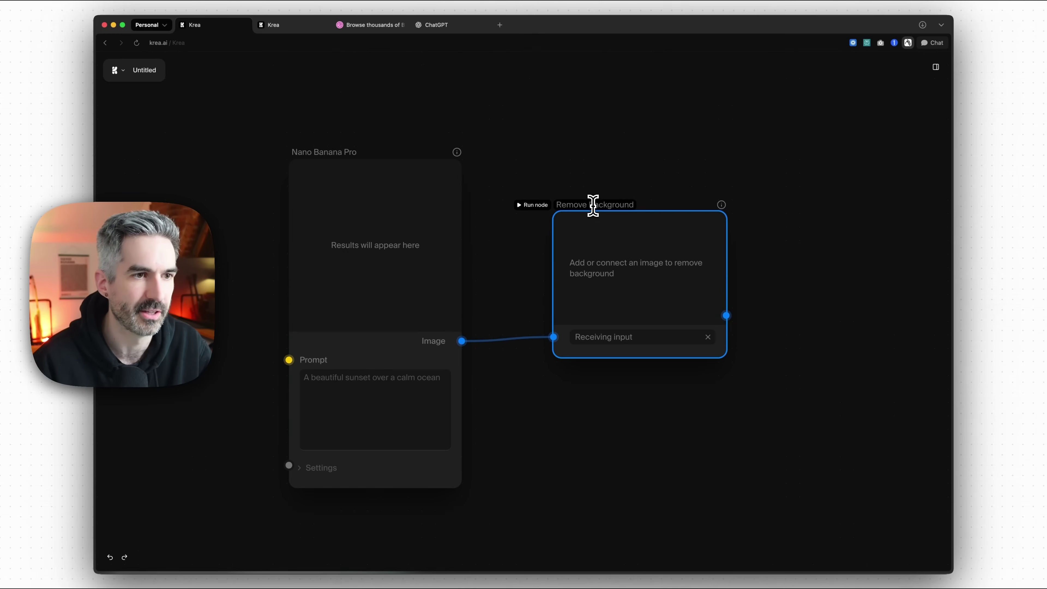
{"action": "left_click", "coordinate": [577, 157]}
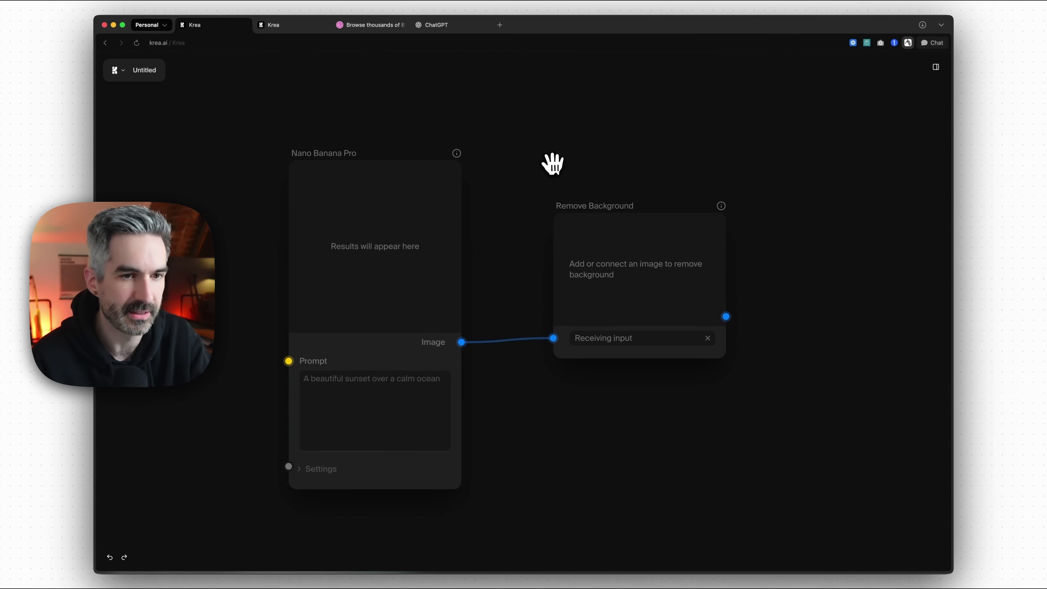
Switch to the $10K AI Branding Automation workflow and examine its strategy inputs, Colour Palette group and Logo group.
{"action": "left_click", "coordinate": [286, 31]}
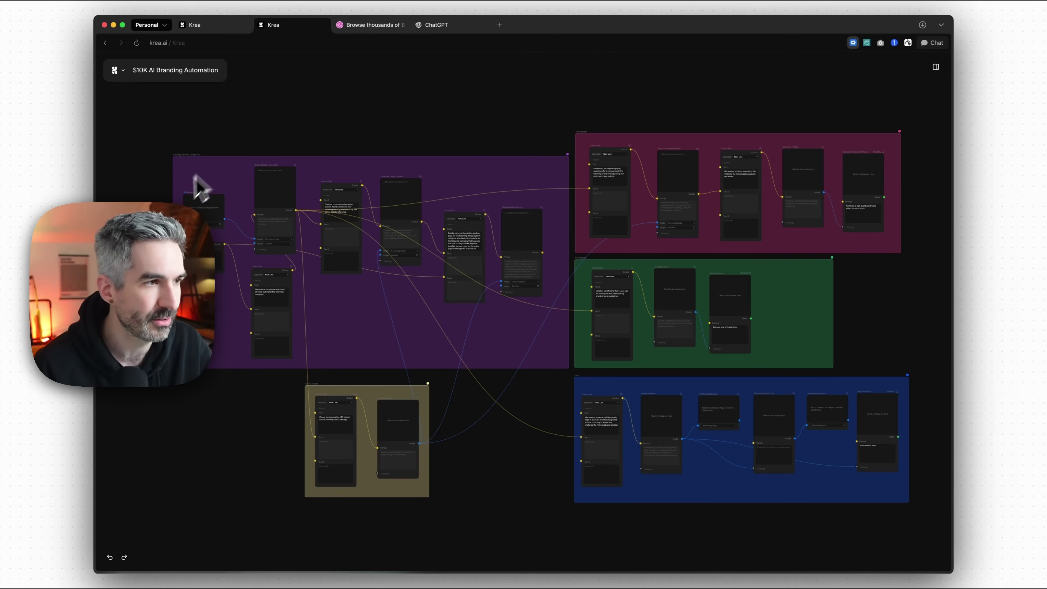
{"action": "scroll", "coordinate": [206, 178], "scroll_direction": "up", "scroll_amount": 10}
{"action": "scroll", "coordinate": [243, 223], "scroll_direction": "left", "scroll_amount": 1}
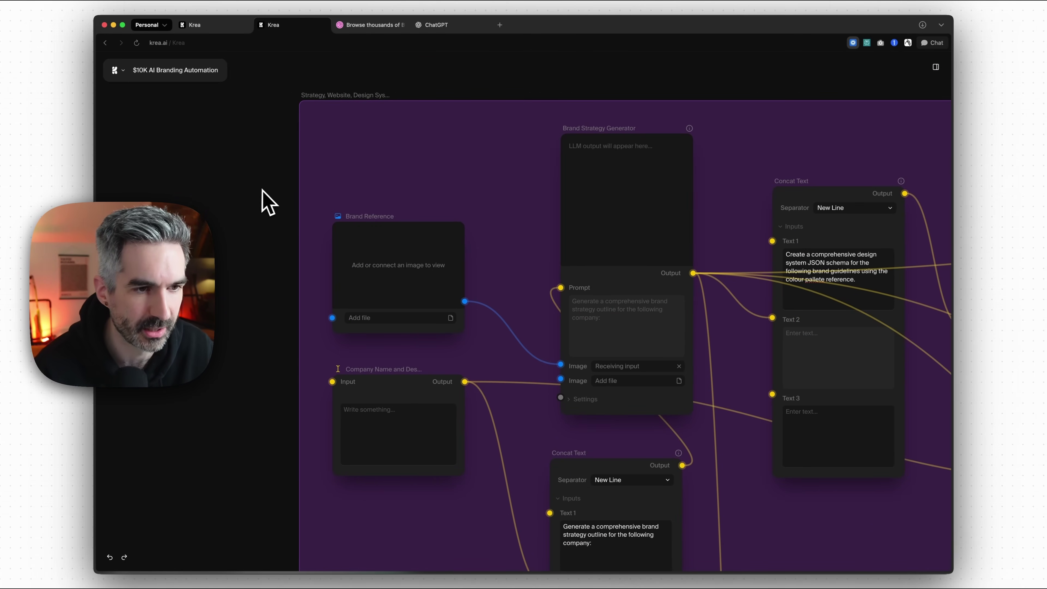
{"action": "left_click", "coordinate": [363, 228]}
{"action": "left_click", "coordinate": [228, 290]}
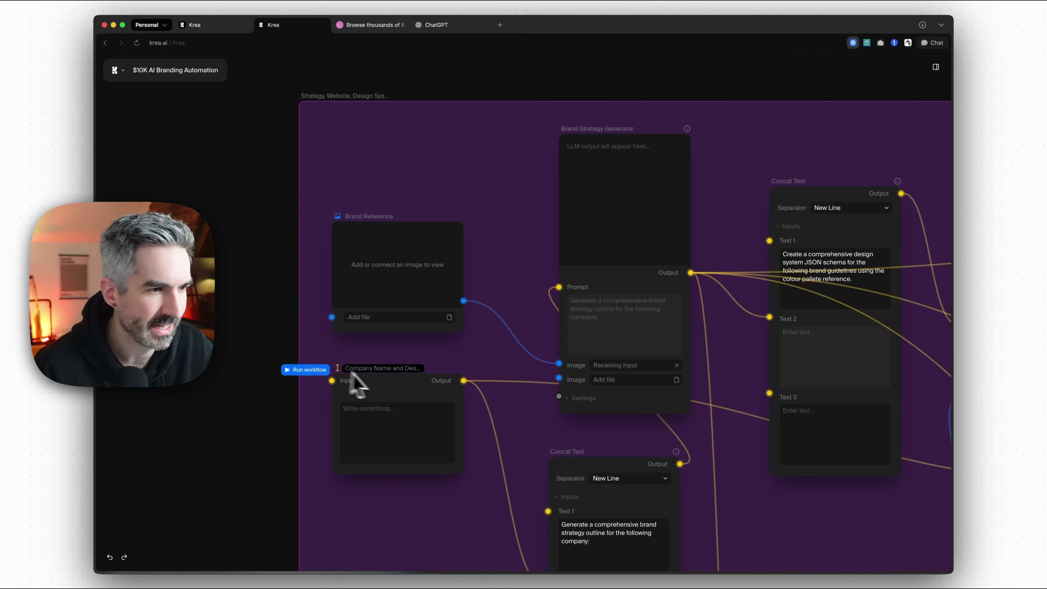
{"action": "scroll", "coordinate": [227, 365], "scroll_direction": "down", "scroll_amount": 5}
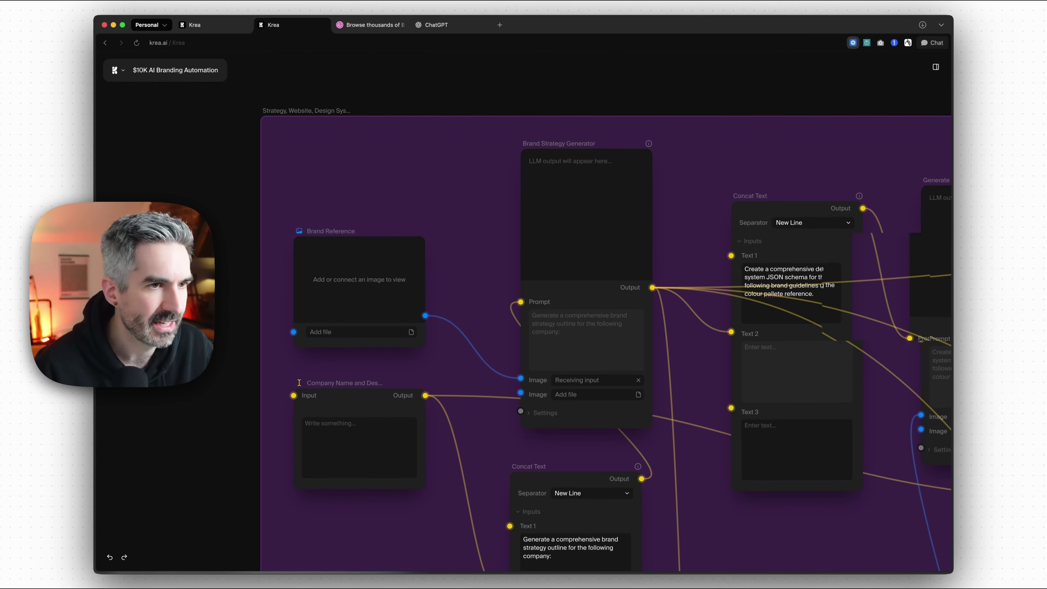
{"action": "scroll", "coordinate": [212, 349], "scroll_direction": "down", "scroll_amount": 4}
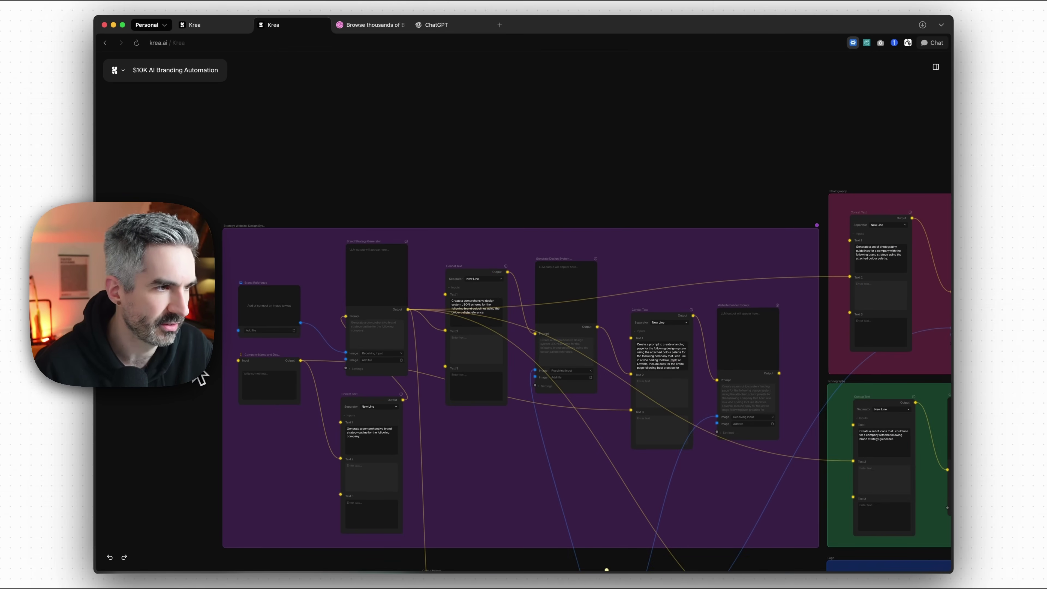
{"action": "left_click", "coordinate": [264, 250]}
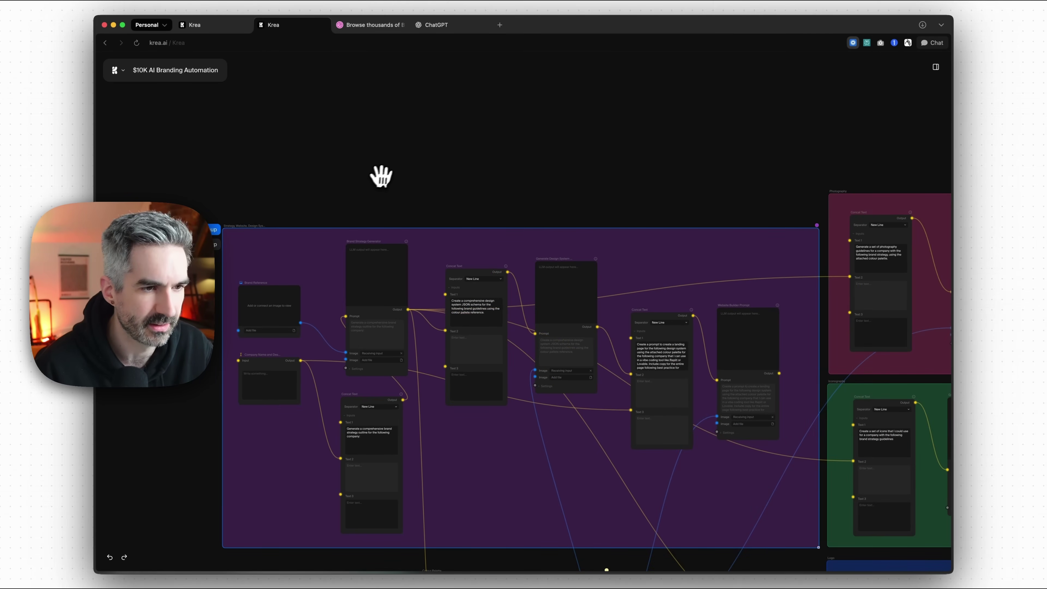
{"action": "left_click_drag", "start_coordinate": [580, 187], "coordinate": [486, 145]}
{"action": "left_click_drag", "start_coordinate": [676, 545], "coordinate": [708, 349]}
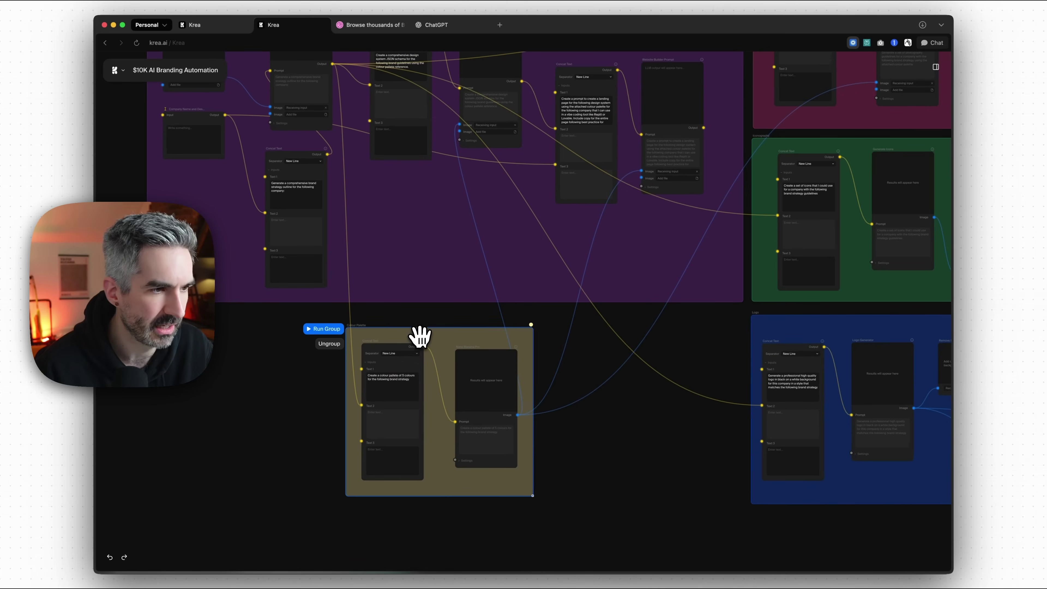
{"action": "left_click_drag", "start_coordinate": [701, 414], "coordinate": [301, 423]}
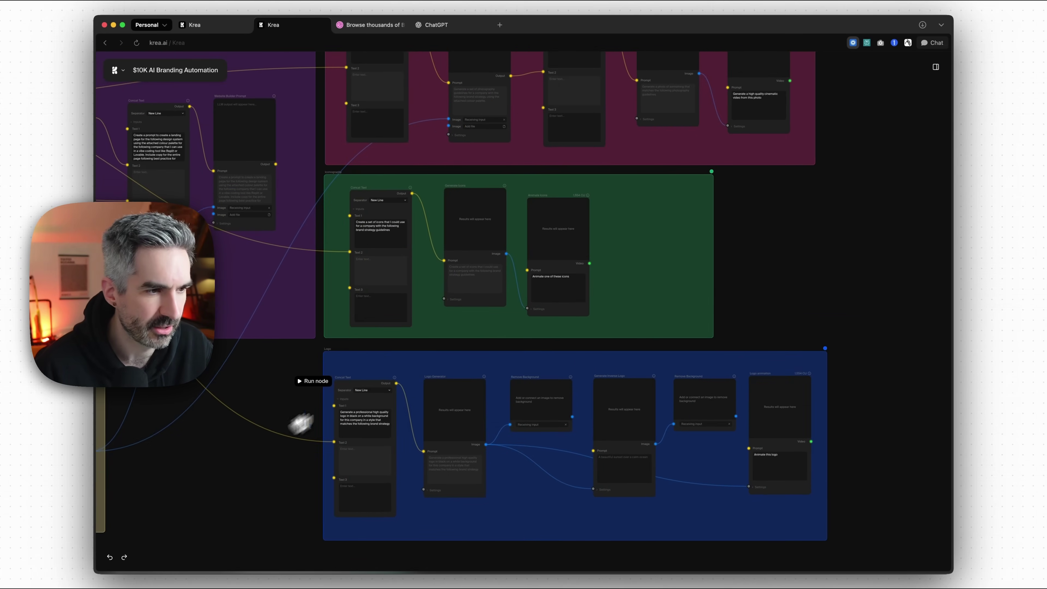
{"action": "left_click", "coordinate": [376, 365]}
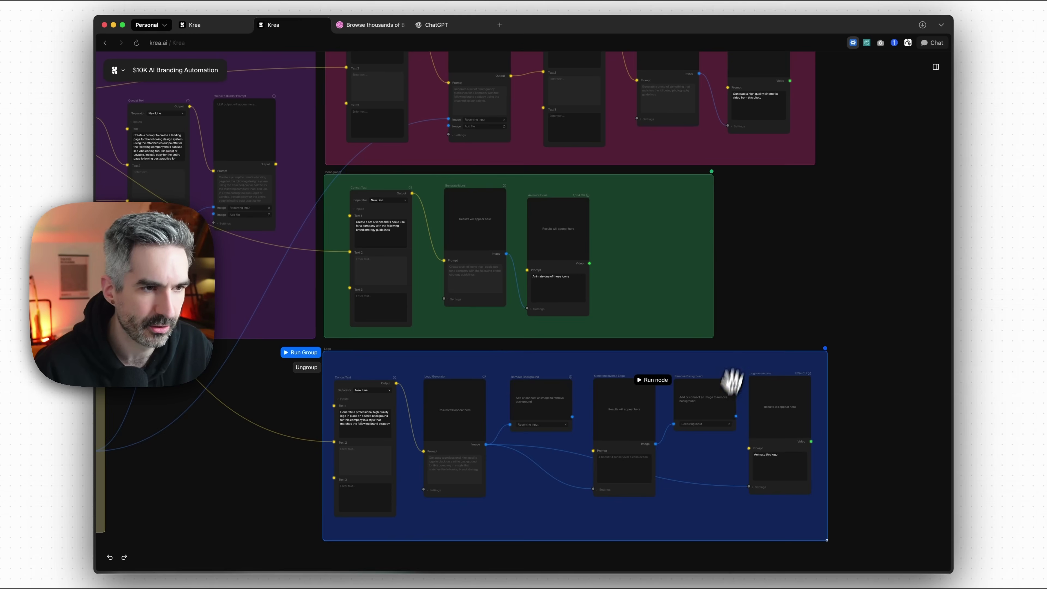
{"action": "left_click", "coordinate": [738, 319]}
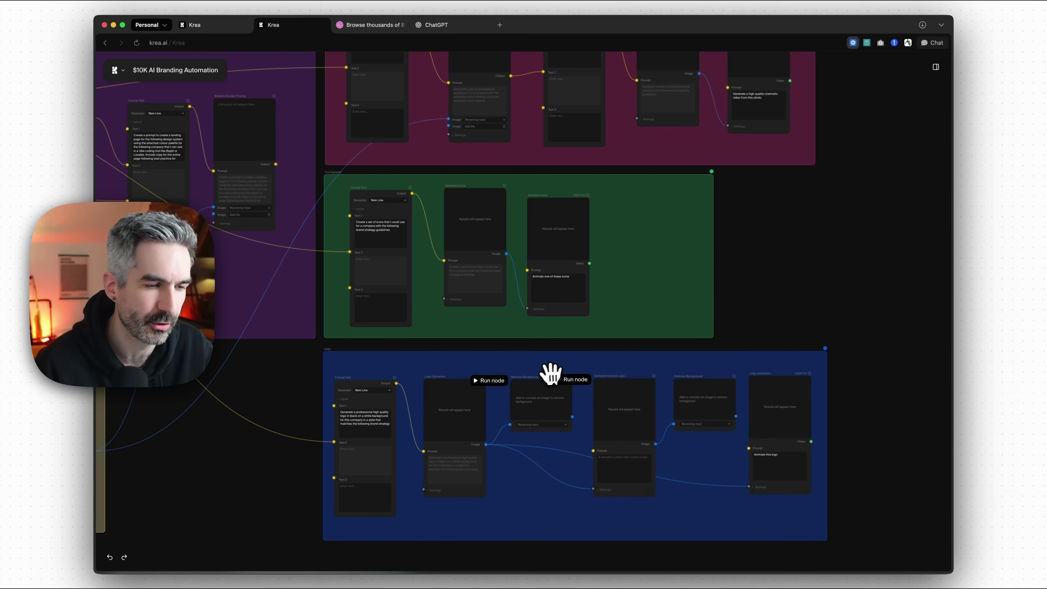
Narrow the green Iconography group so that it fits closely around its three nodes.
{"action": "left_click_drag", "start_coordinate": [739, 262], "coordinate": [725, 407]}
{"action": "left_click", "coordinate": [615, 342]}
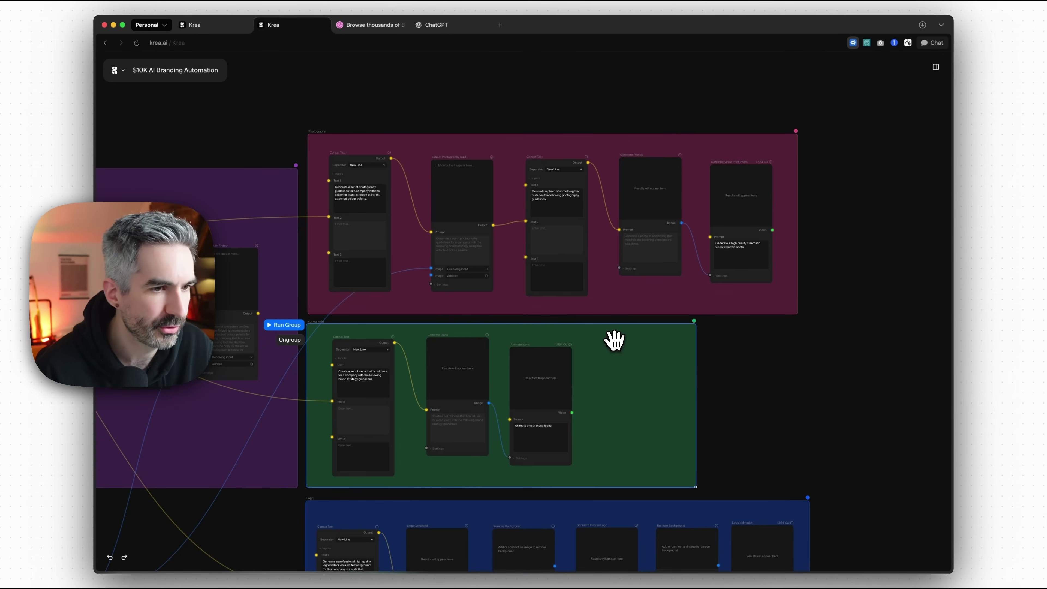
{"action": "left_click_drag", "start_coordinate": [696, 487], "coordinate": [604, 486]}
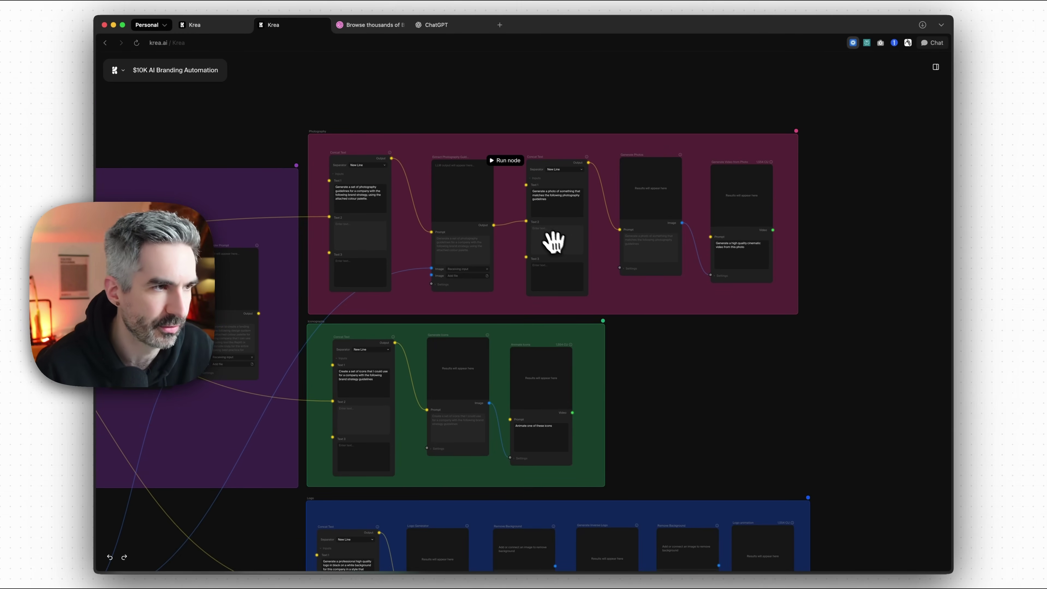
Examine the Photography group's node chain, from the photography guidelines prompt through photo generation to video generation.
{"action": "scroll", "coordinate": [357, 150], "scroll_direction": "up", "scroll_amount": 5}
{"action": "scroll", "coordinate": [352, 181], "scroll_direction": "up", "scroll_amount": 2}
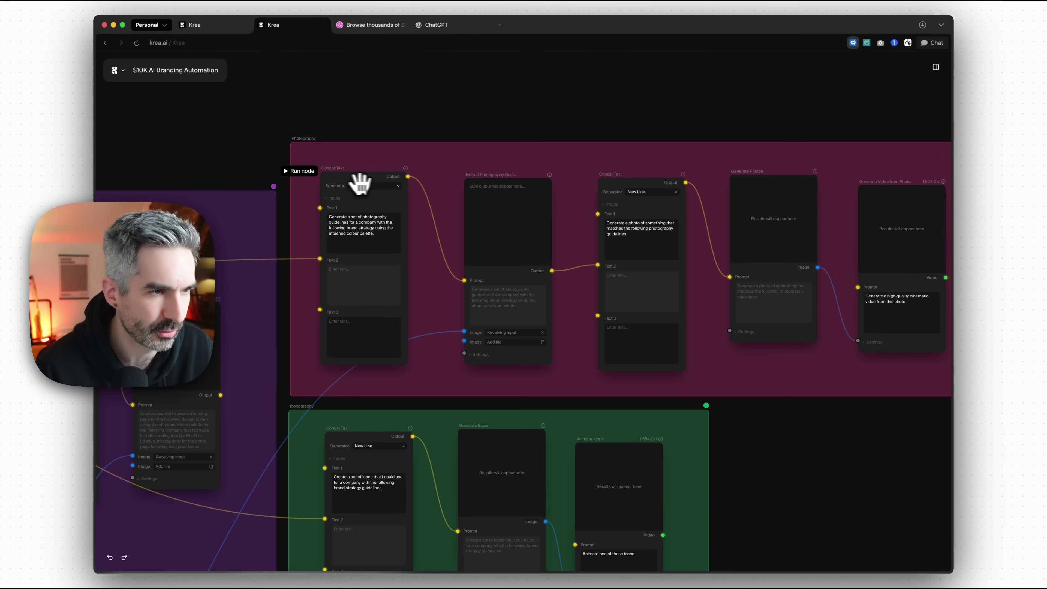
{"action": "left_click_drag", "start_coordinate": [755, 97], "coordinate": [566, 93]}
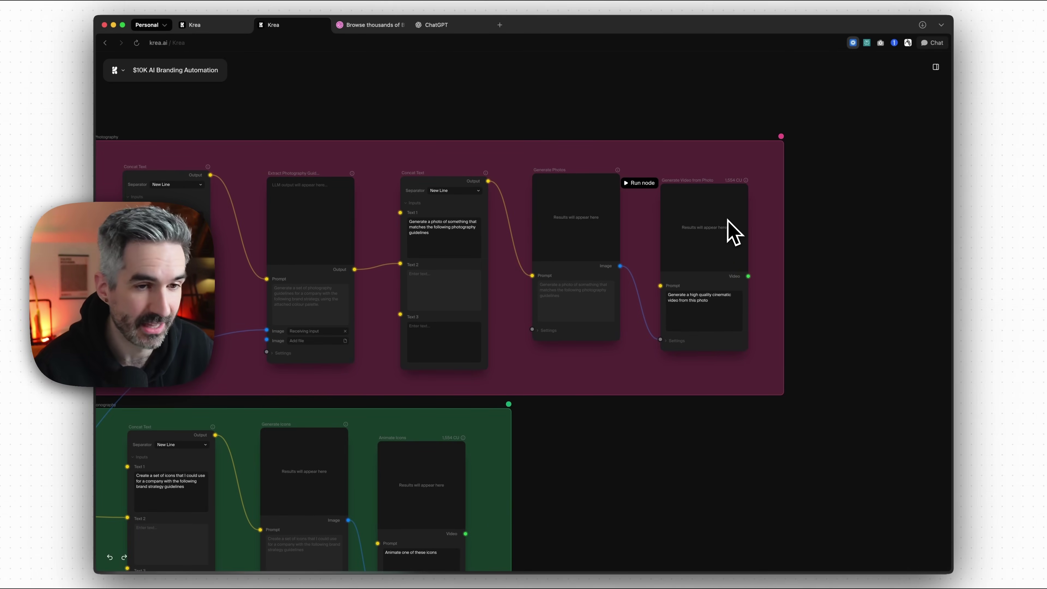
{"action": "scroll", "coordinate": [552, 93], "scroll_direction": "down", "scroll_amount": 5}
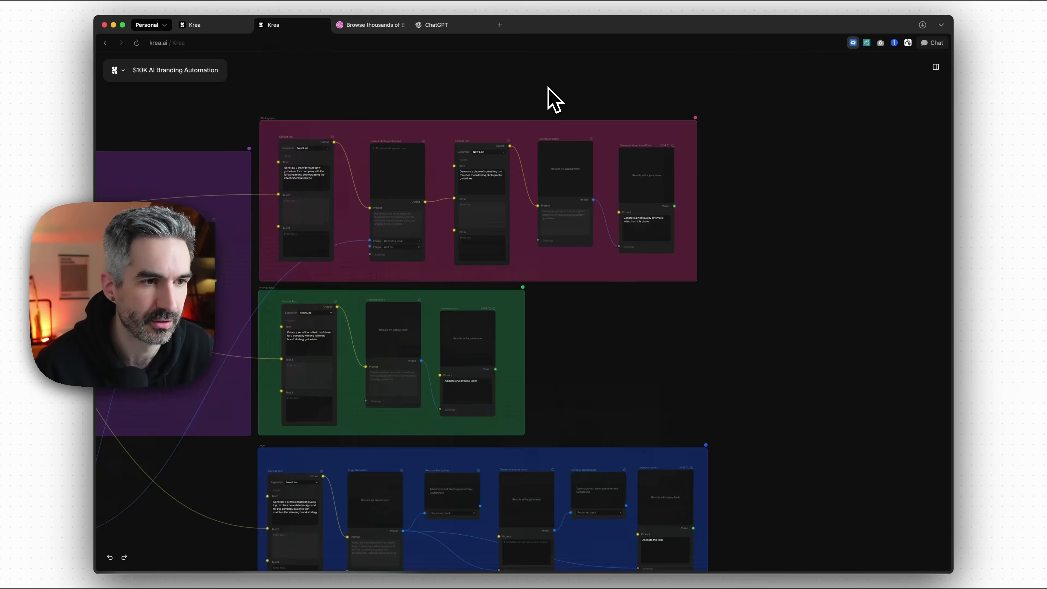
{"action": "left_click_drag", "start_coordinate": [580, 257], "coordinate": [827, 266]}
{"action": "left_click_drag", "start_coordinate": [448, 106], "coordinate": [532, 103]}
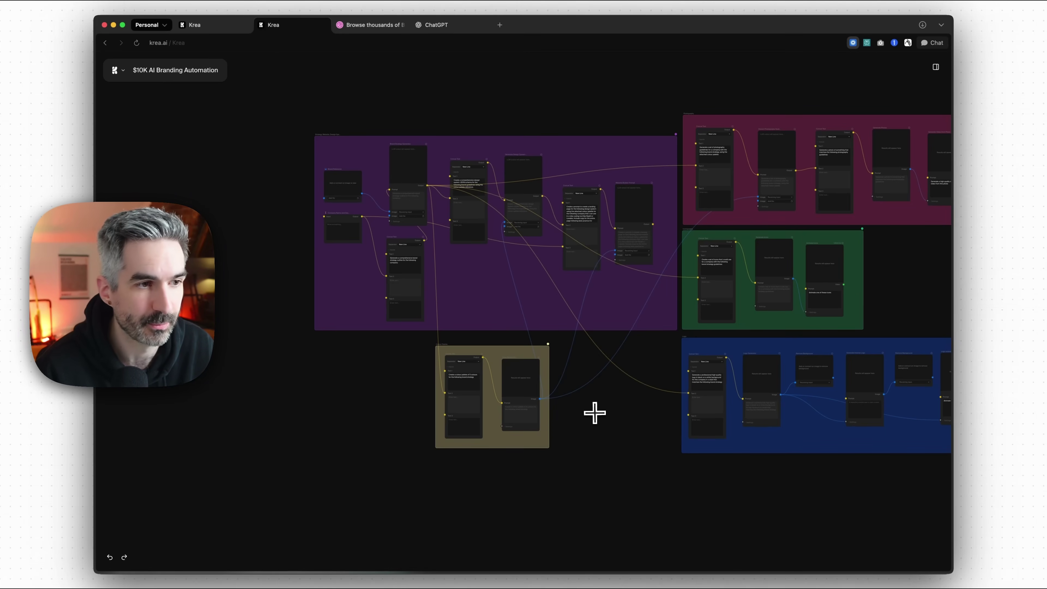
Trace how the brand strategy and colour palette outputs feed the design system, website builder prompt, photography, iconography and logo nodes.
{"action": "scroll", "coordinate": [407, 176], "scroll_direction": "up", "scroll_amount": 5}
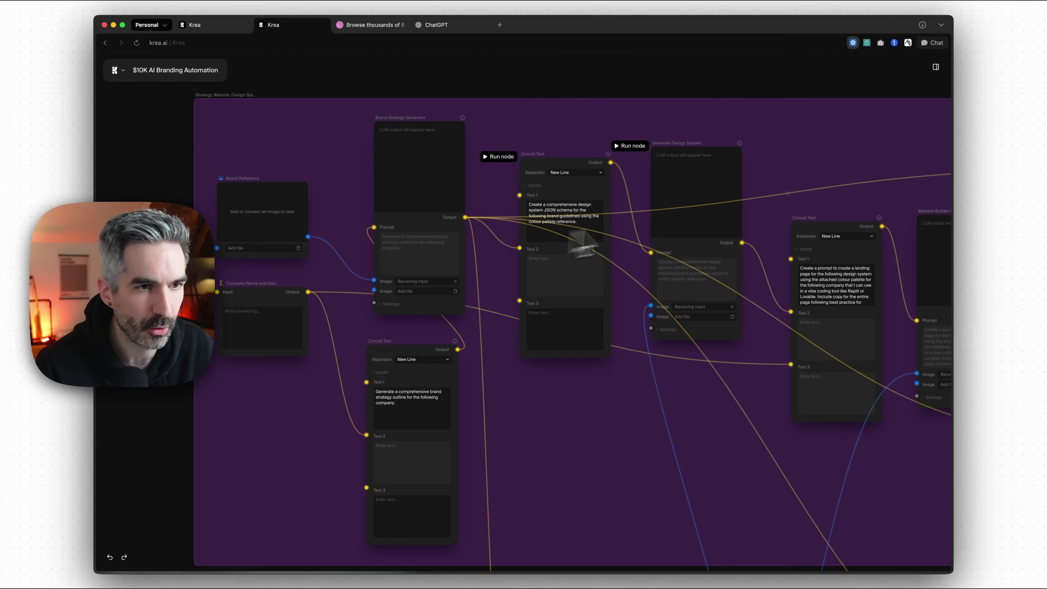
{"action": "scroll", "coordinate": [753, 103], "scroll_direction": "down", "scroll_amount": 5}
{"action": "left_click_drag", "start_coordinate": [866, 495], "coordinate": [531, 475]}
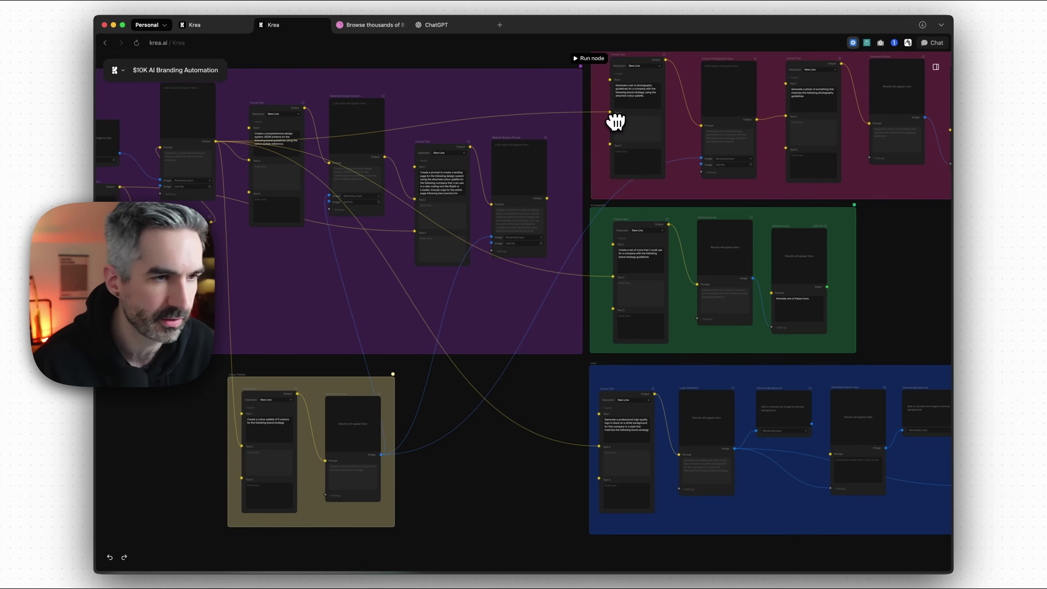
{"action": "left_click_drag", "start_coordinate": [475, 473], "coordinate": [596, 474]}
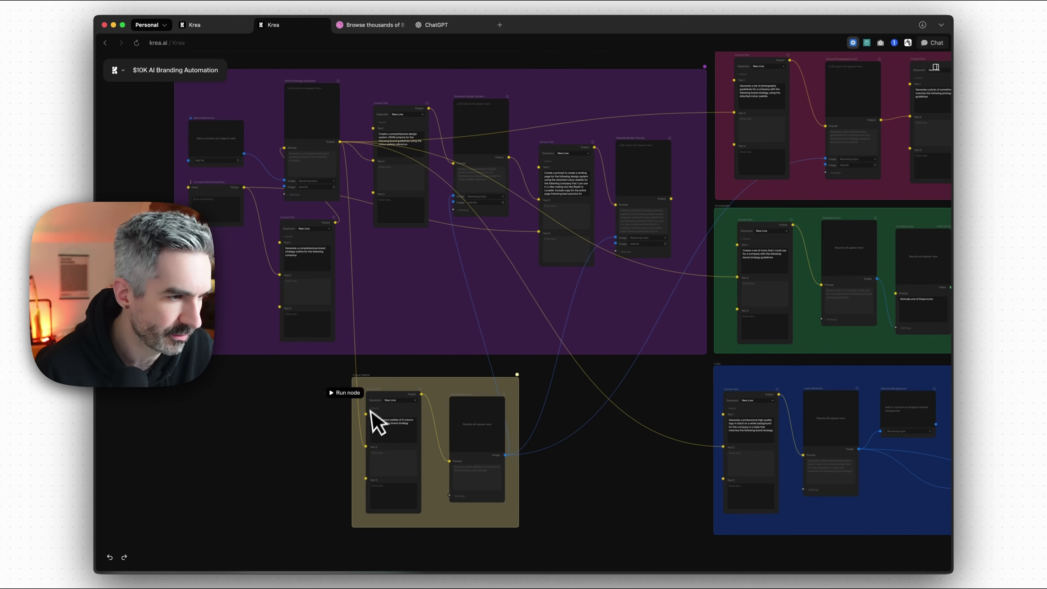
{"action": "scroll", "coordinate": [491, 408], "scroll_direction": "down", "scroll_amount": 1}
{"action": "left_click_drag", "start_coordinate": [615, 438], "coordinate": [528, 441]}
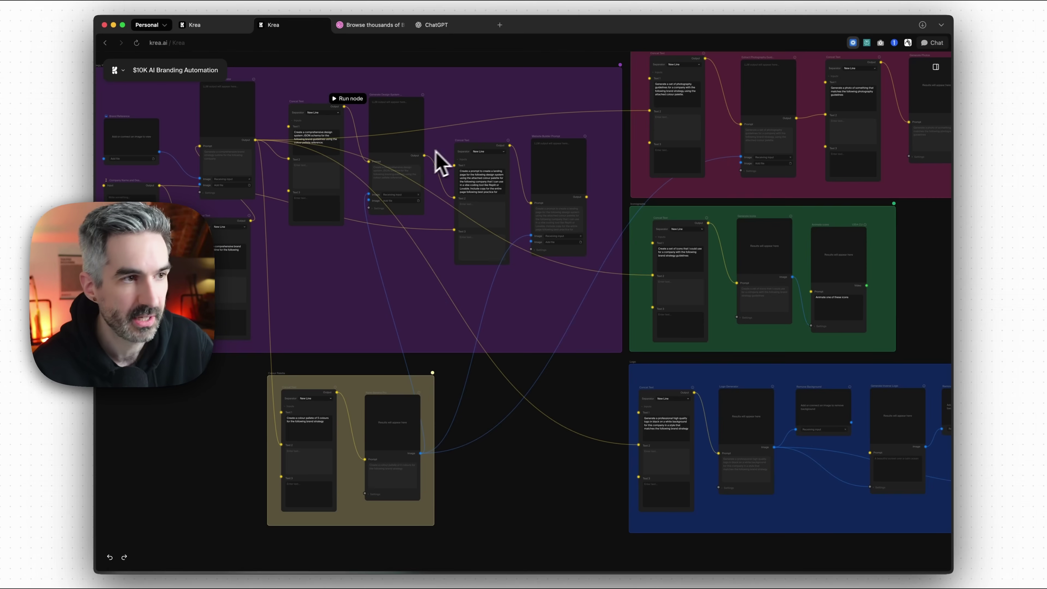
{"action": "left_click_drag", "start_coordinate": [589, 465], "coordinate": [736, 485]}
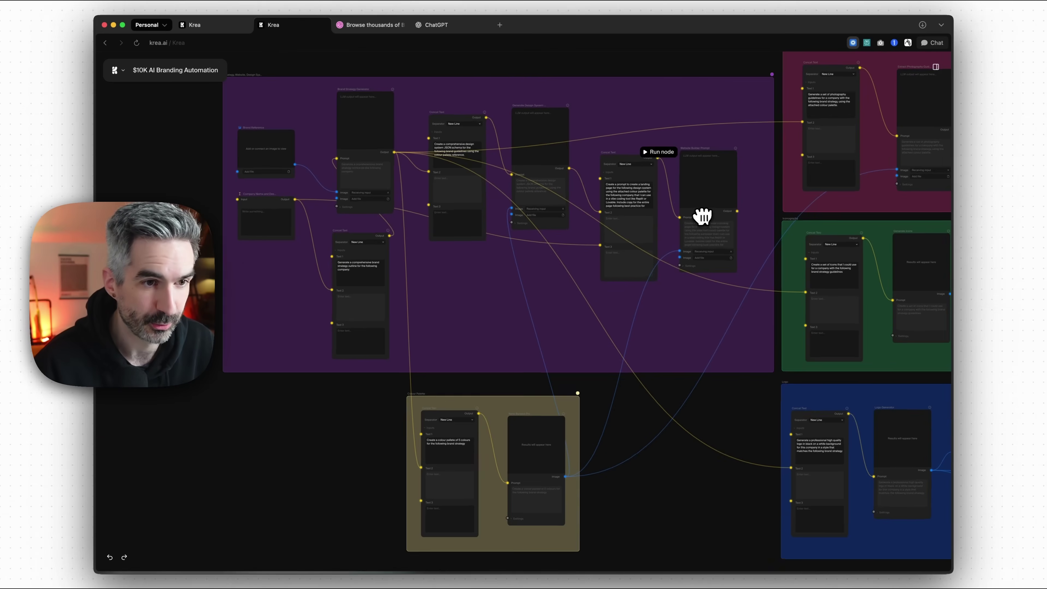
{"action": "scroll", "coordinate": [702, 216], "scroll_direction": "up", "scroll_amount": 5}
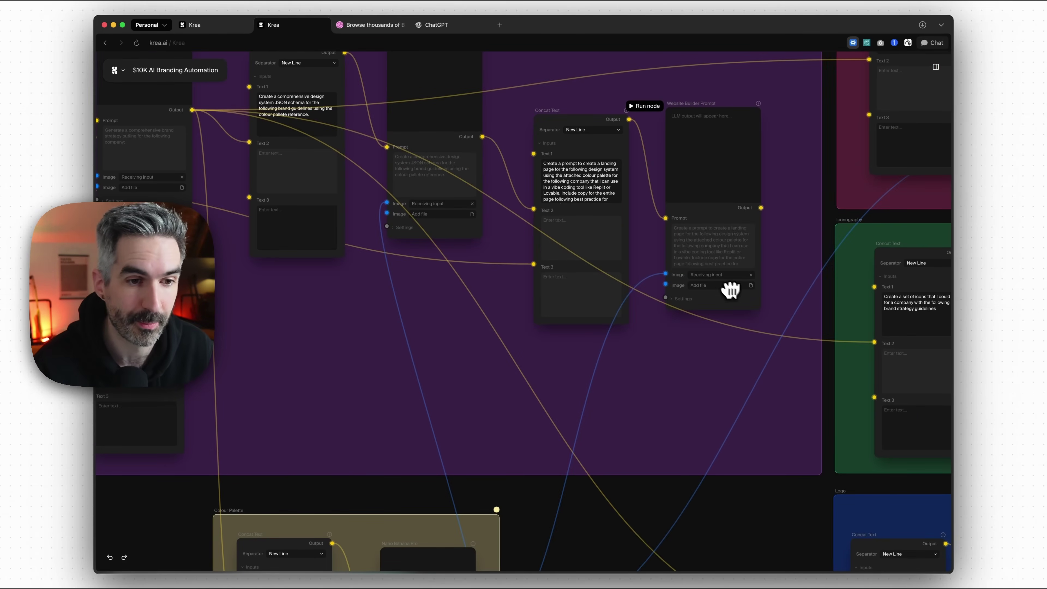
{"action": "scroll", "coordinate": [775, 518], "scroll_direction": "down", "scroll_amount": 5}
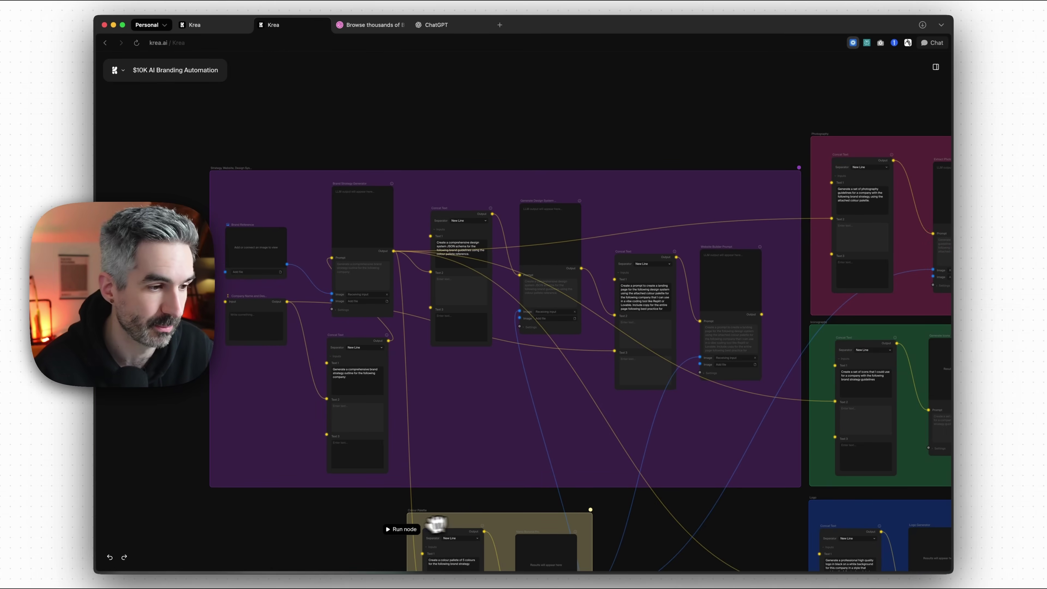
{"action": "left_click_drag", "start_coordinate": [339, 512], "coordinate": [394, 504]}
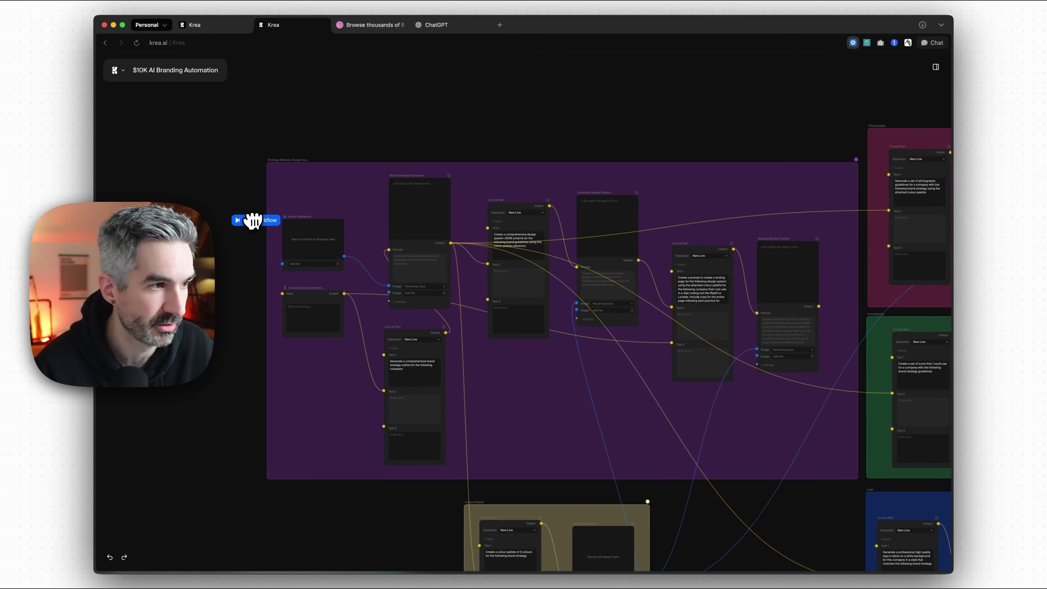
Switch to Dribbble and look through the brand identity designs for a suitable brand reference.
{"action": "scroll", "coordinate": [233, 272], "scroll_direction": "up", "scroll_amount": 3}
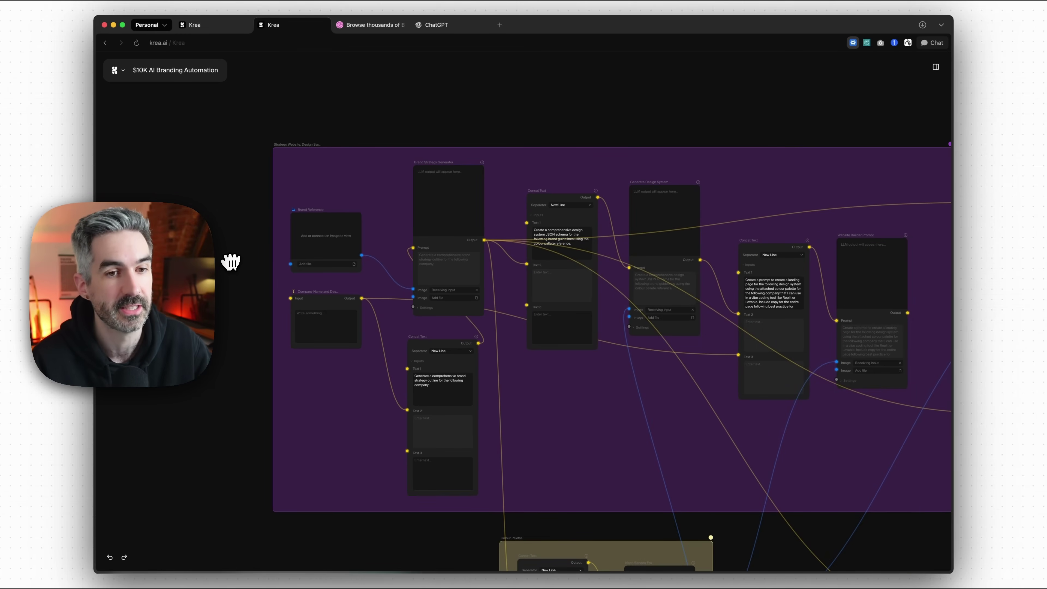
{"action": "scroll", "coordinate": [233, 262], "scroll_direction": "up", "scroll_amount": 5}
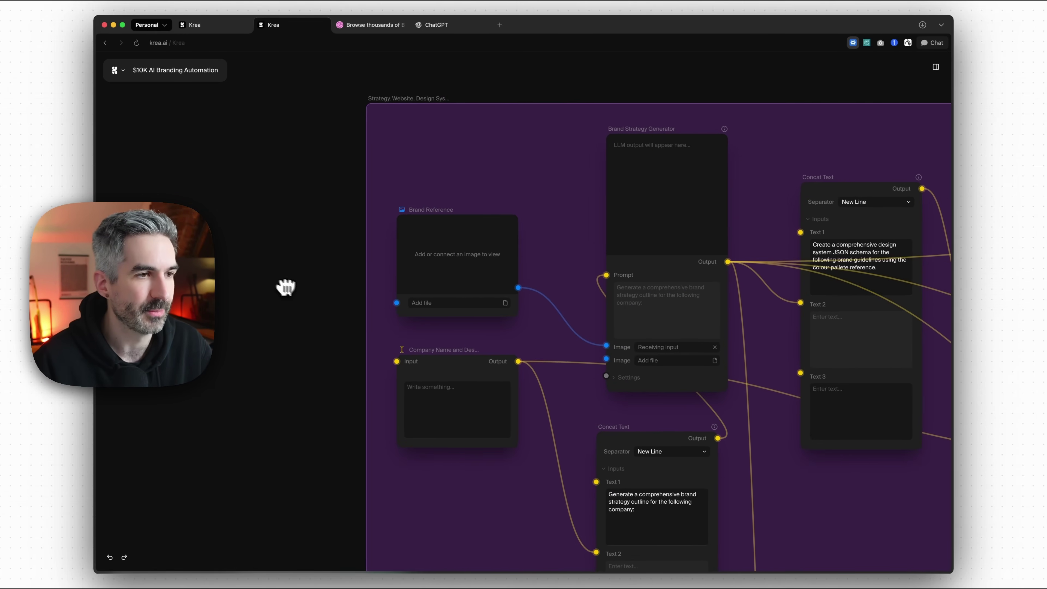
{"action": "left_click_drag", "start_coordinate": [283, 285], "coordinate": [291, 292]}
{"action": "left_click", "coordinate": [353, 25]}
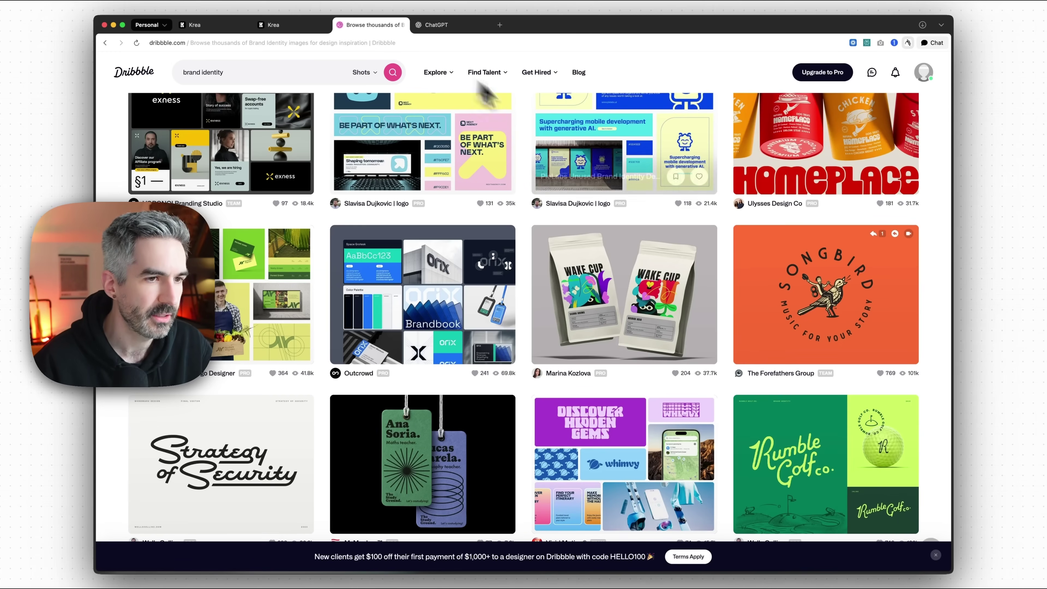
{"action": "scroll", "coordinate": [627, 198], "scroll_direction": "up", "scroll_amount": 10}
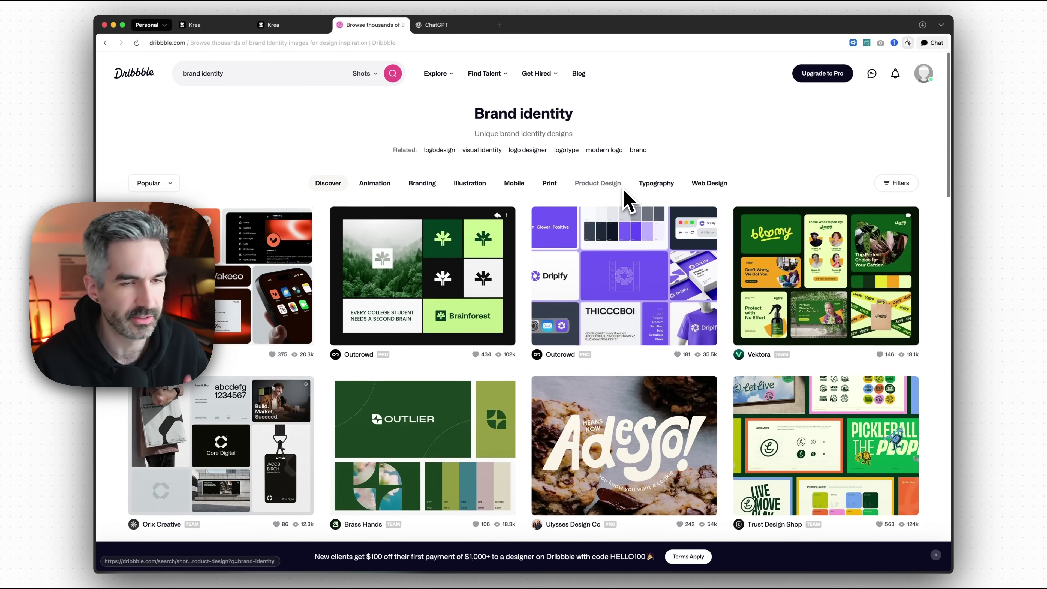
{"action": "scroll", "coordinate": [619, 198], "scroll_direction": "down", "scroll_amount": 8}
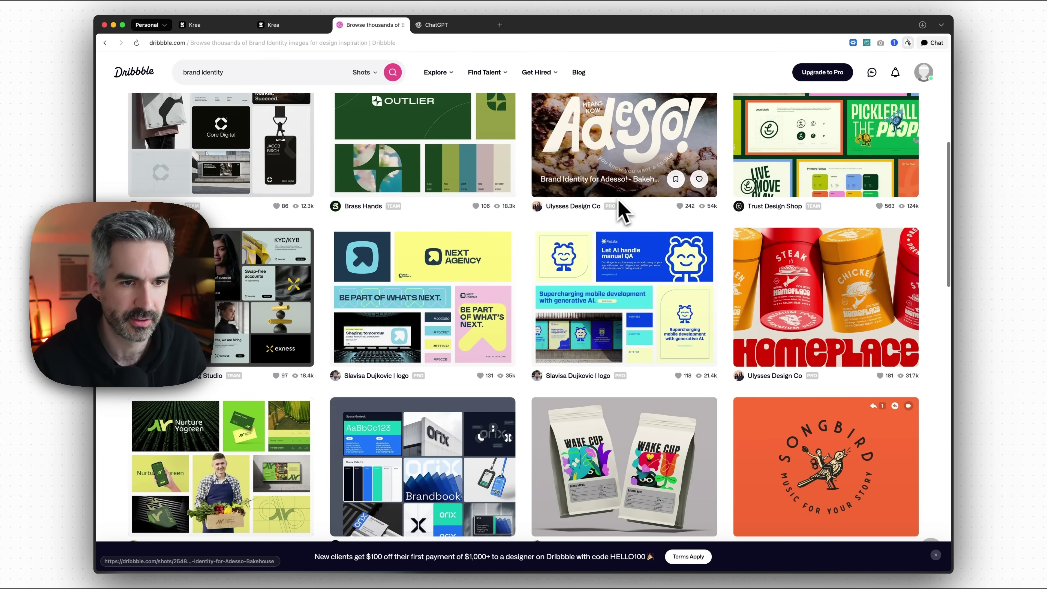
{"action": "scroll", "coordinate": [643, 217], "scroll_direction": "down", "scroll_amount": 4}
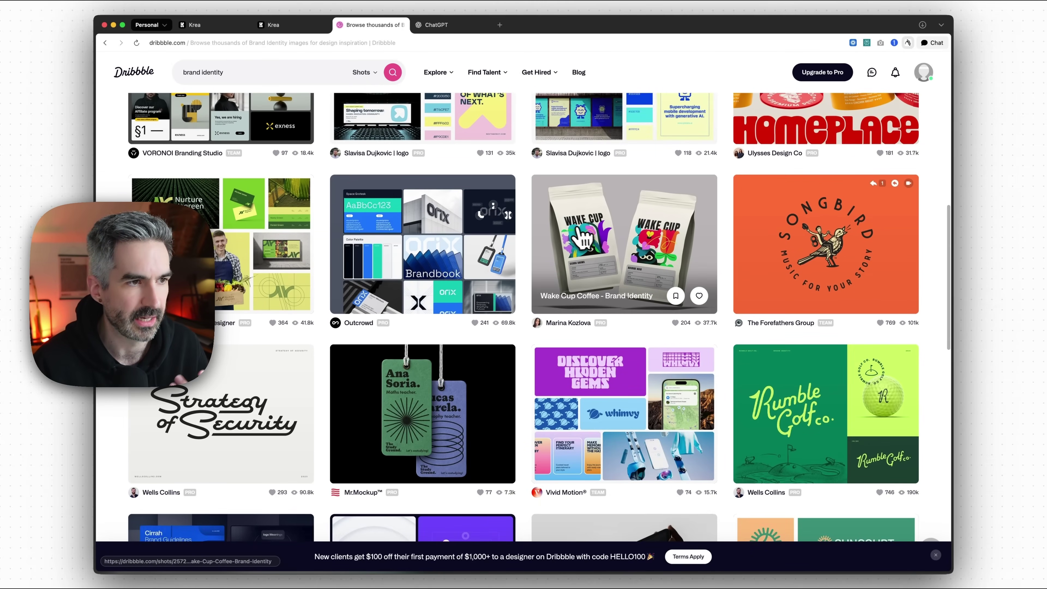
Open the Wake Cup Coffee - Brand Identity shot and copy its main image of the two coffee bags.
{"action": "left_click", "coordinate": [625, 225]}
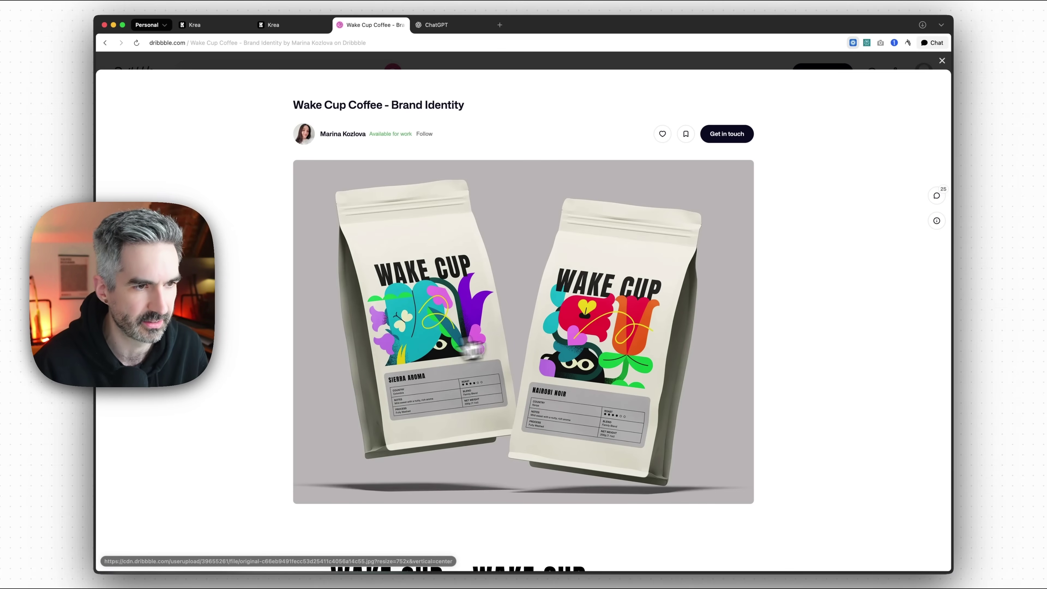
{"action": "right_click", "coordinate": [497, 281]}
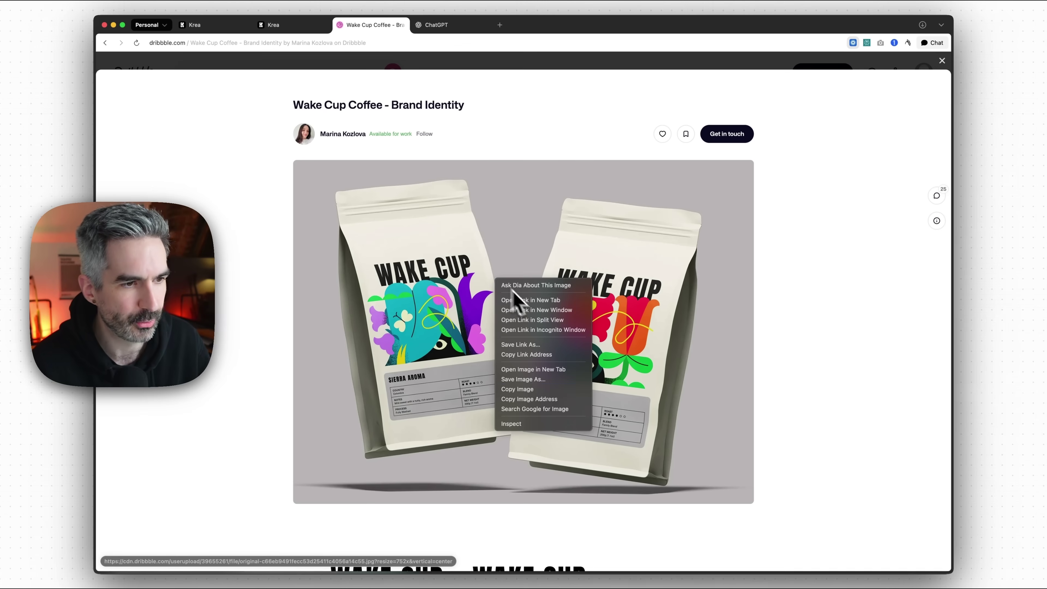
{"action": "left_click", "coordinate": [521, 389]}
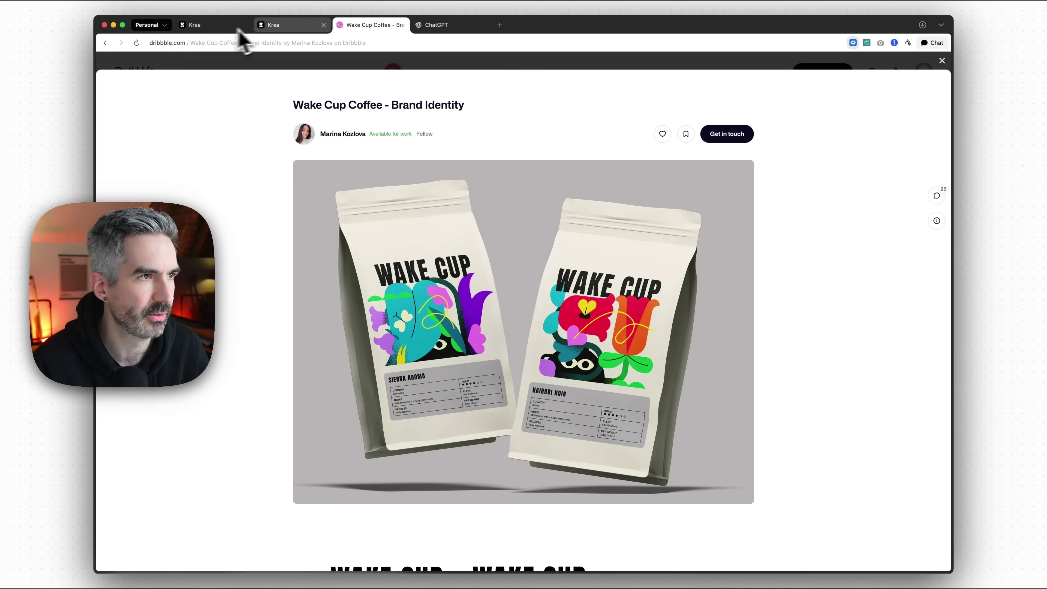
Return to the $10K AI Branding Automation workflow, paste the copied image as a new node and place it outside the purple strategy group.
{"action": "left_click", "coordinate": [207, 26]}
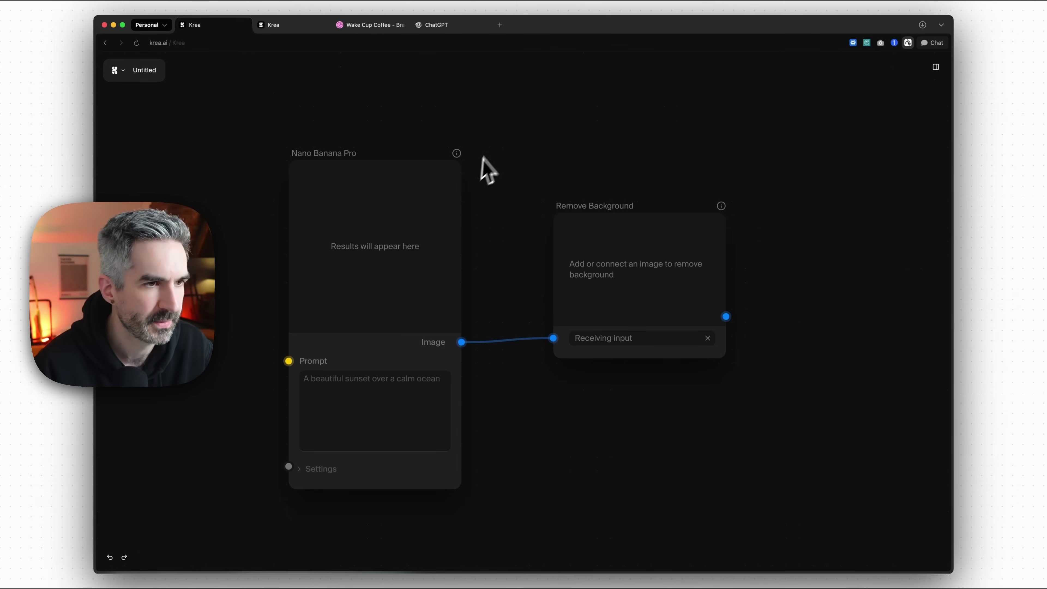
{"action": "left_click", "coordinate": [289, 26]}
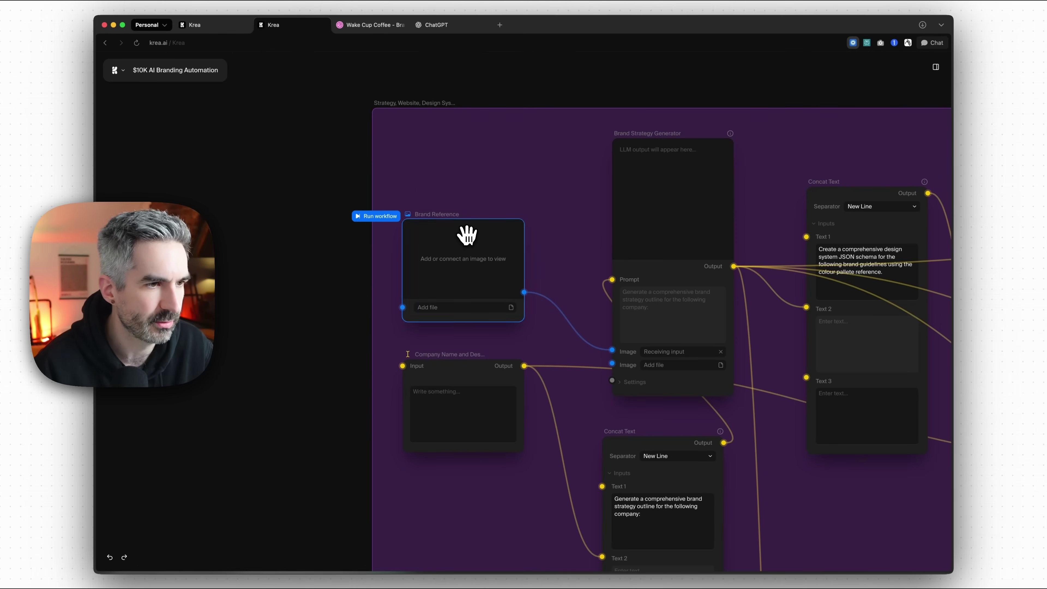
{"action": "key", "text": "super+v"}
{"action": "left_click_drag", "start_coordinate": [548, 328], "coordinate": [264, 186]}
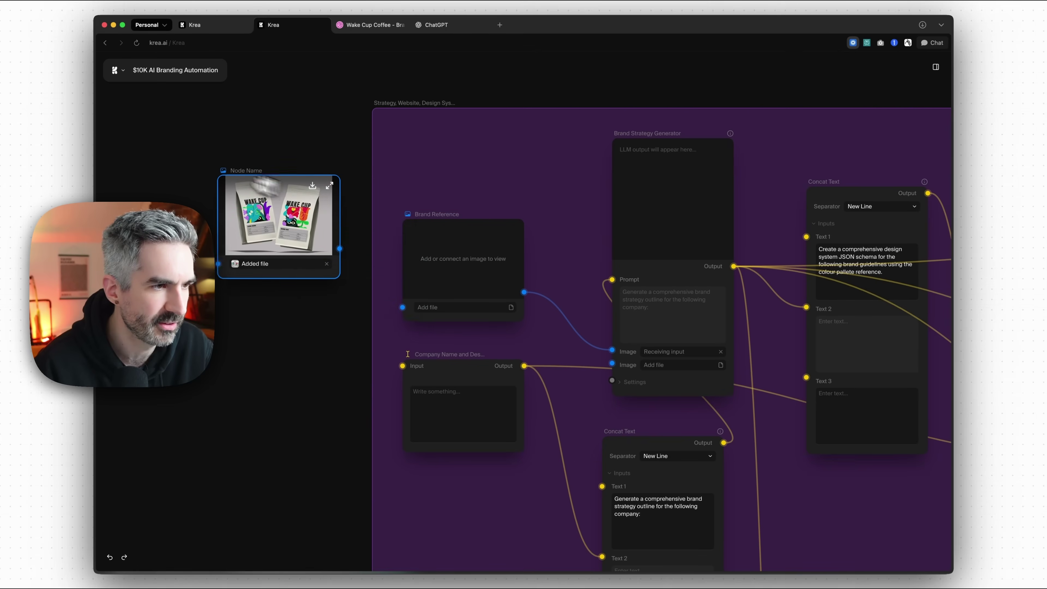
Replace the empty Brand Reference node with the Wake Cup image node and connect it to the Brand Strategy Generator's first Image input.
{"action": "left_click", "coordinate": [434, 237]}
{"action": "key", "text": "BackSpace"}
{"action": "left_click_drag", "start_coordinate": [237, 170], "coordinate": [414, 198]}
{"action": "left_click_drag", "start_coordinate": [518, 278], "coordinate": [612, 351]}
{"action": "left_click_drag", "start_coordinate": [428, 234], "coordinate": [445, 235]}
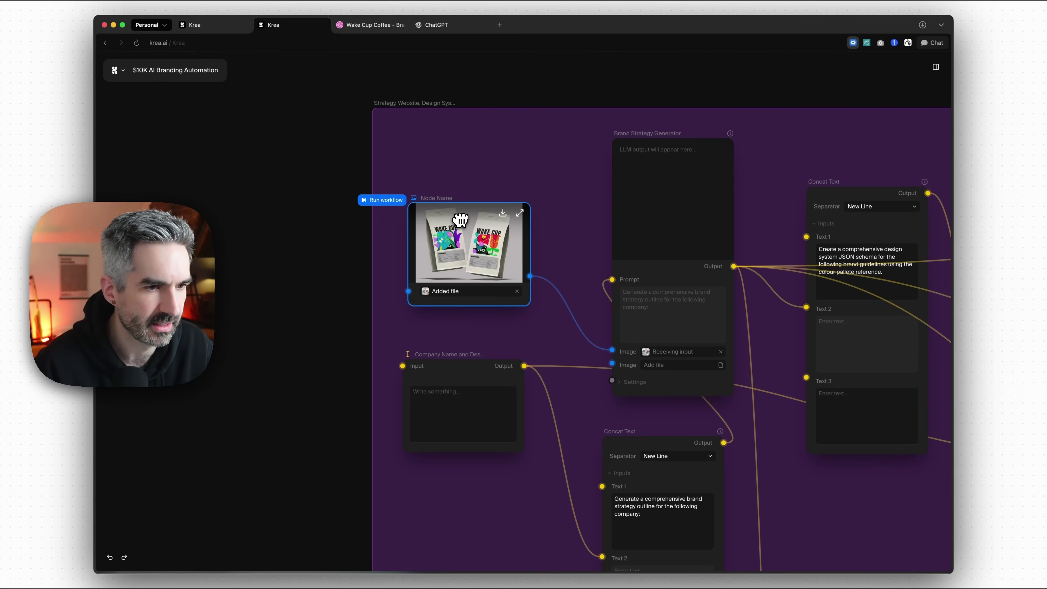
{"action": "left_click", "coordinate": [282, 243]}
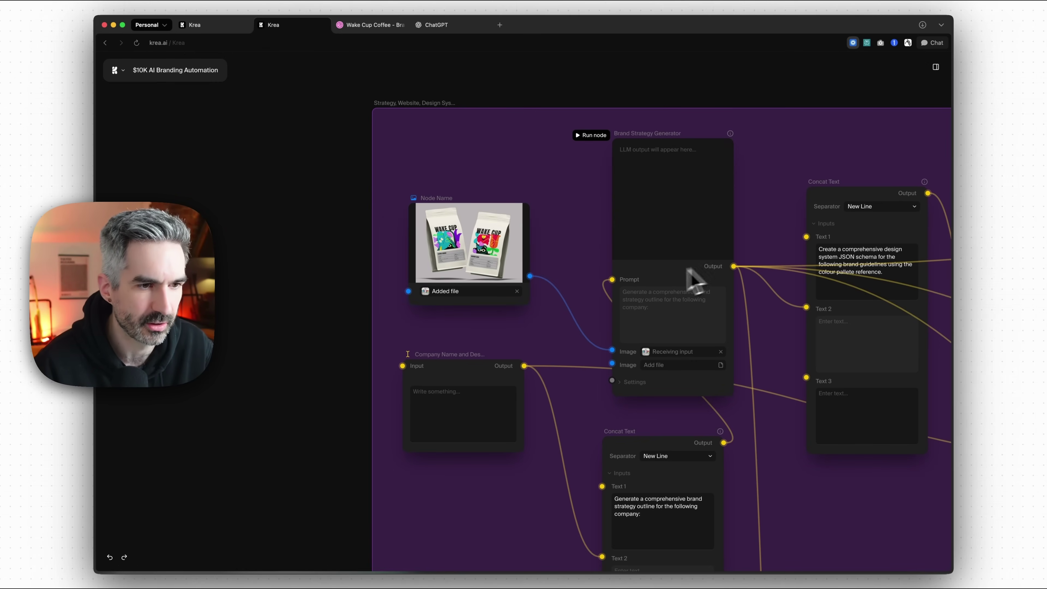
Extend the brand strategy prompt in the Concat Text node with "following the style of the attached reference image.".
{"action": "left_click_drag", "start_coordinate": [328, 356], "coordinate": [207, 241]}
{"action": "left_click", "coordinate": [534, 398]}
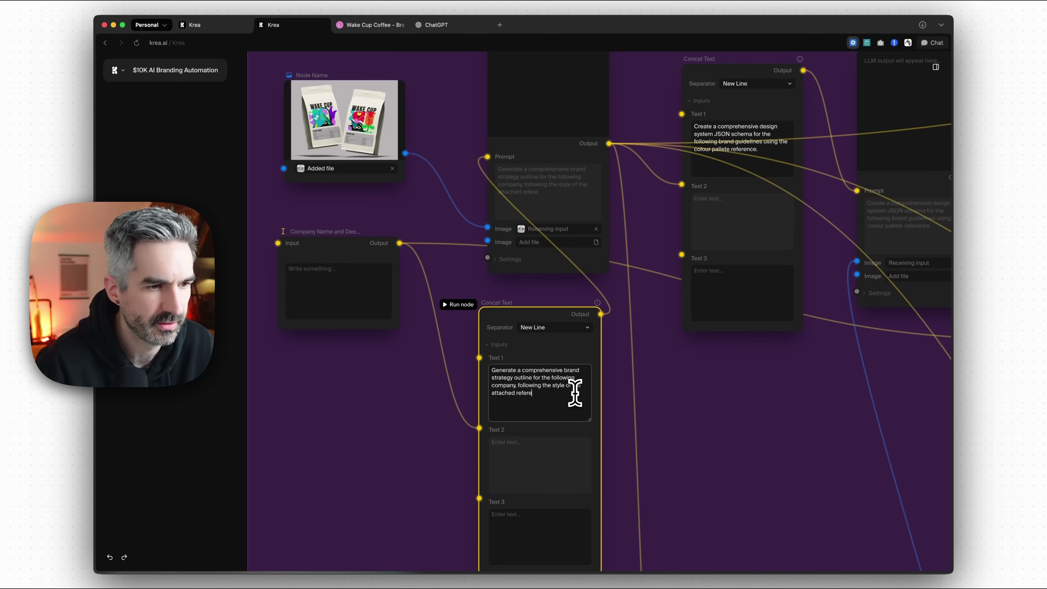
Switch to ChatGPT and submit the prompt "Let's create a name and tagline for a fictitious coffee company".
{"action": "left_click", "coordinate": [446, 25]}
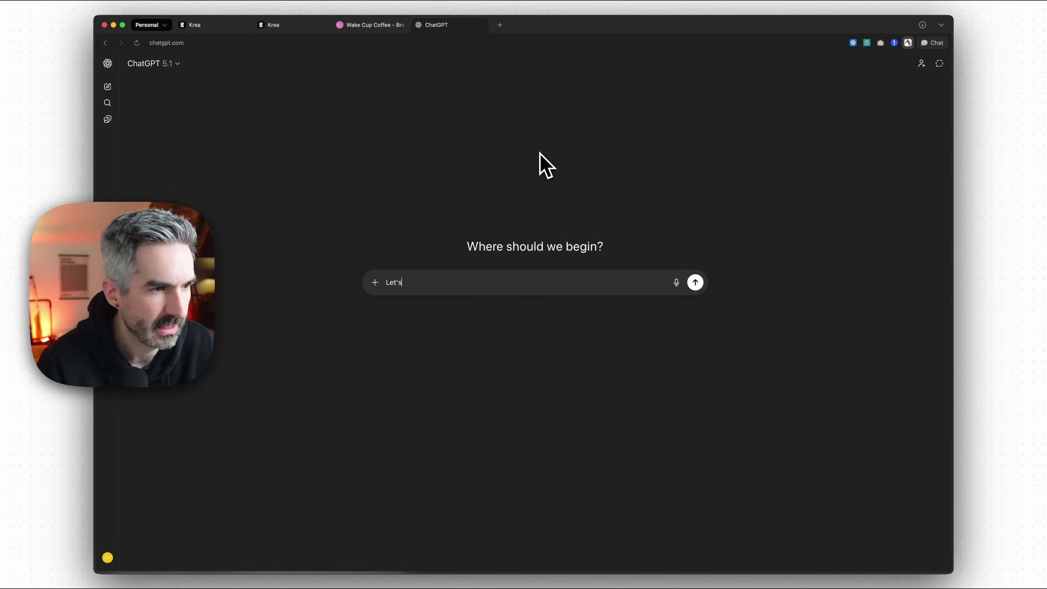
{"action": "type", "text": "ate an"}
{"action": "key", "text": "BackSpace"}
{"action": "key", "text": "BackSpace"}
{"action": "type", "text": "a name and ta"}
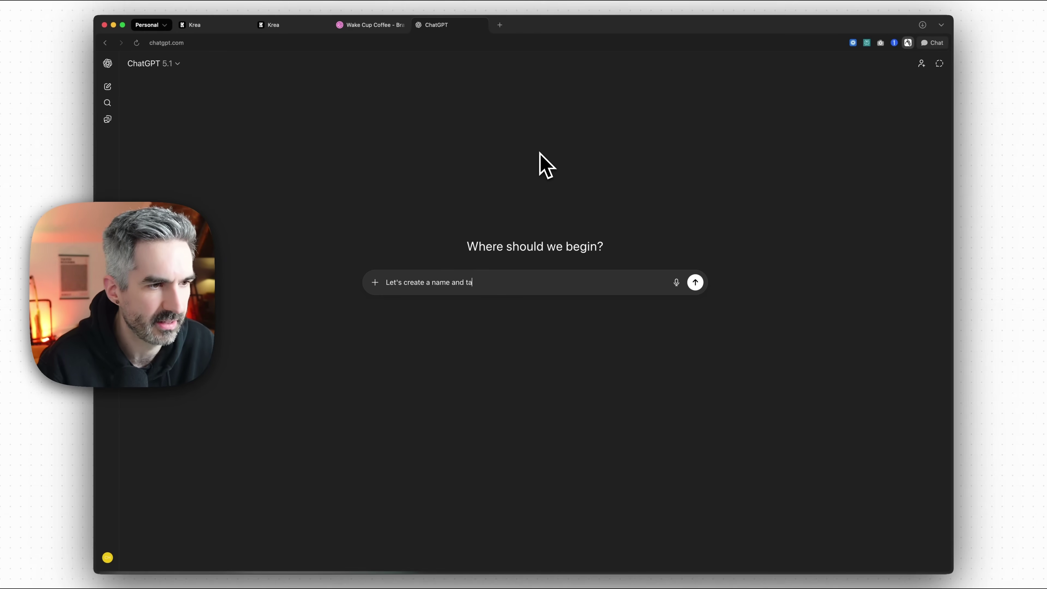
{"action": "type", "text": "gline for a fictit"}
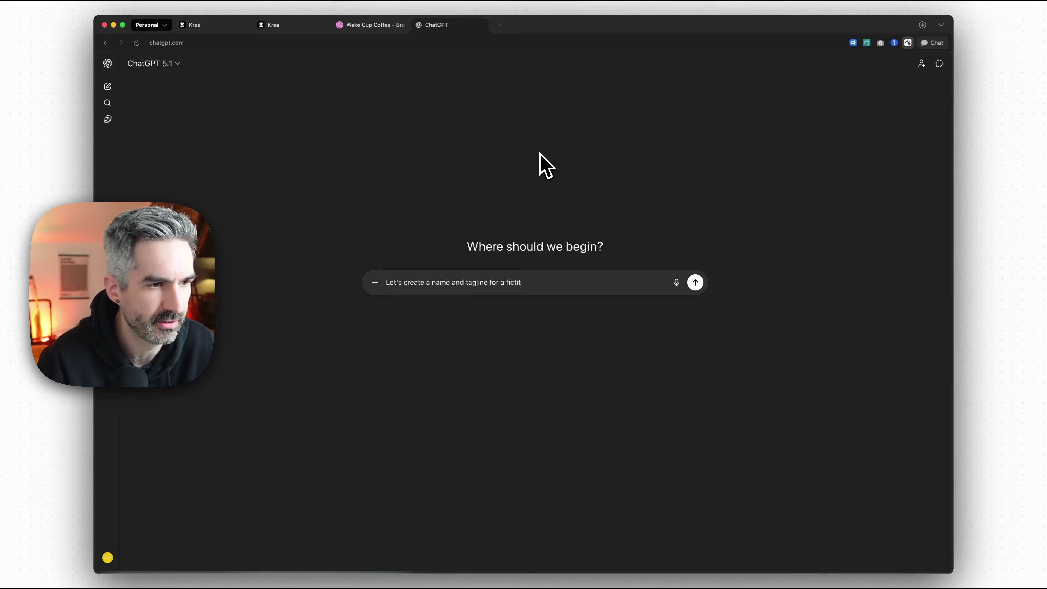
{"action": "type", "text": "ious coffe c"}
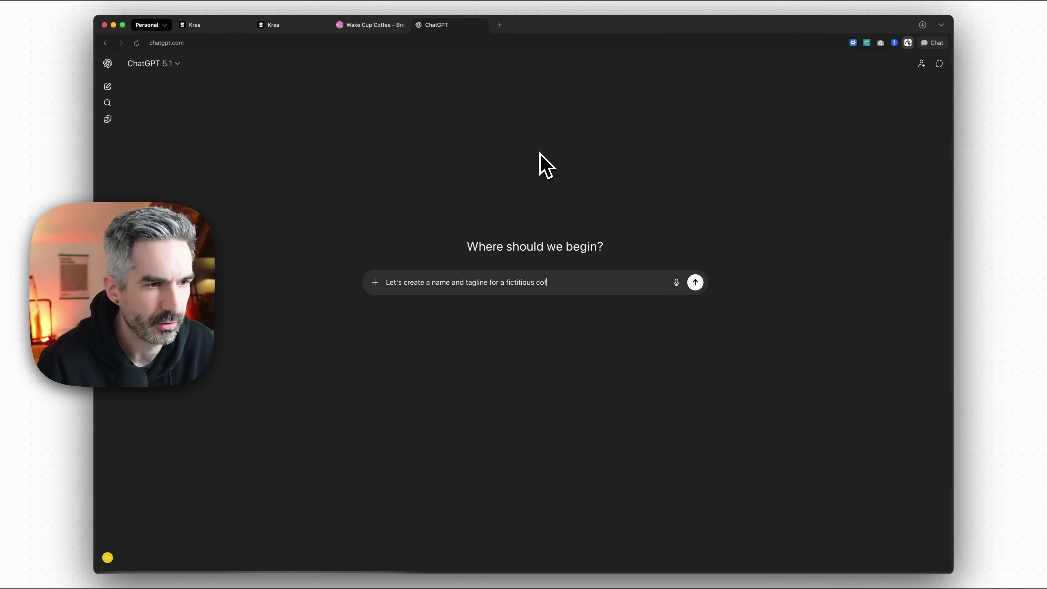
{"action": "key", "text": "BackSpace"}
{"action": "key", "text": "BackSpace"}
{"action": "type", "text": "e c"}
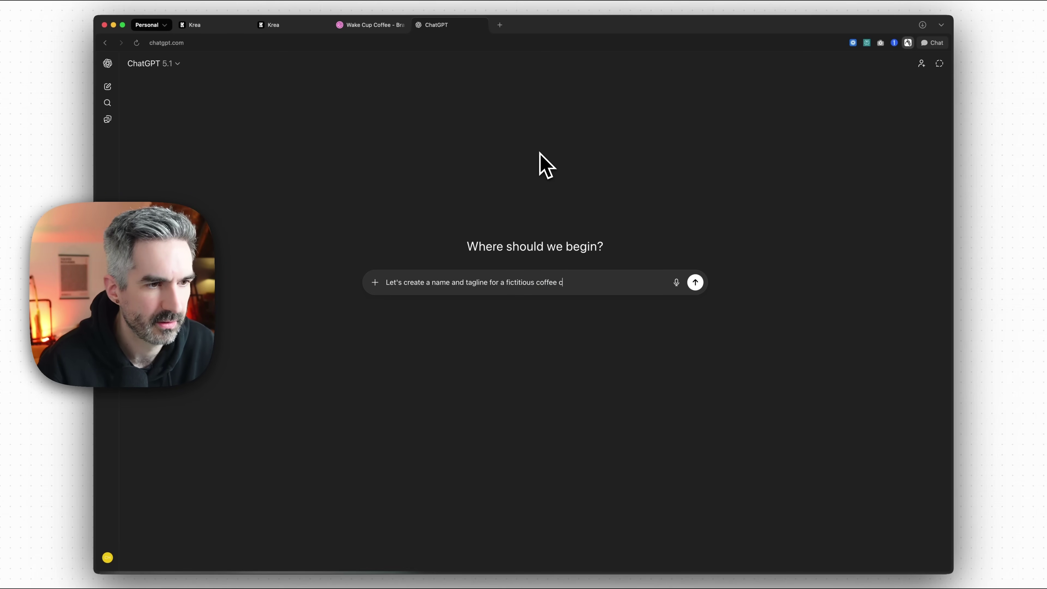
{"action": "type", "text": "ompany"}
{"action": "key", "text": "Return"}
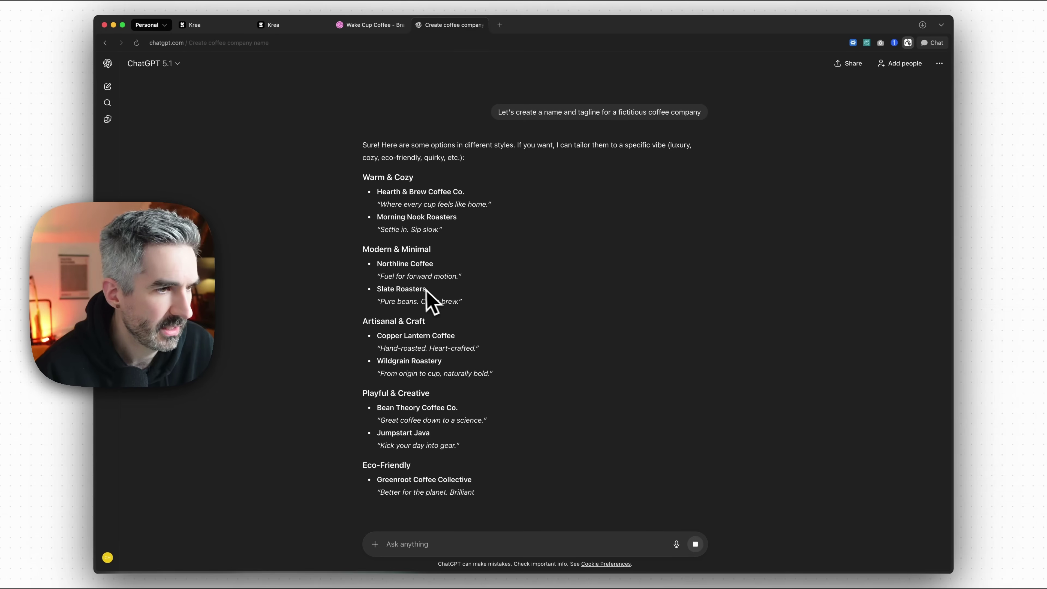
Review the suggested coffee company names and taglines across all style categories to find one for the brand.
{"action": "scroll", "coordinate": [448, 282], "scroll_direction": "down", "scroll_amount": 1}
{"action": "scroll", "coordinate": [479, 346], "scroll_direction": "down", "scroll_amount": 1}
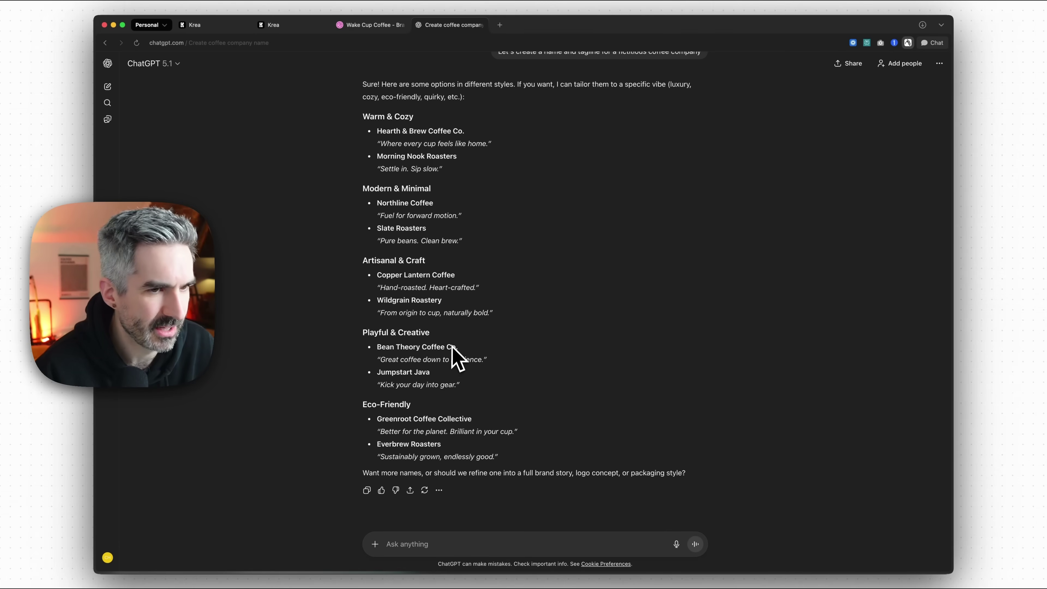
{"action": "left_click_drag", "start_coordinate": [421, 347], "coordinate": [373, 350]}
{"action": "left_click", "coordinate": [541, 355]}
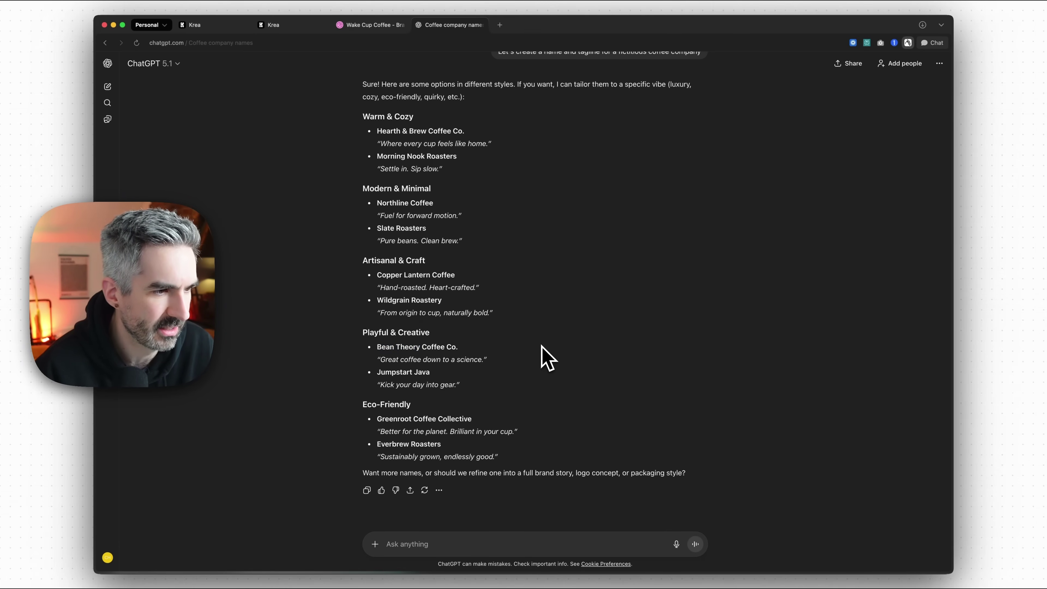
{"action": "scroll", "coordinate": [519, 321], "scroll_direction": "up", "scroll_amount": 1}
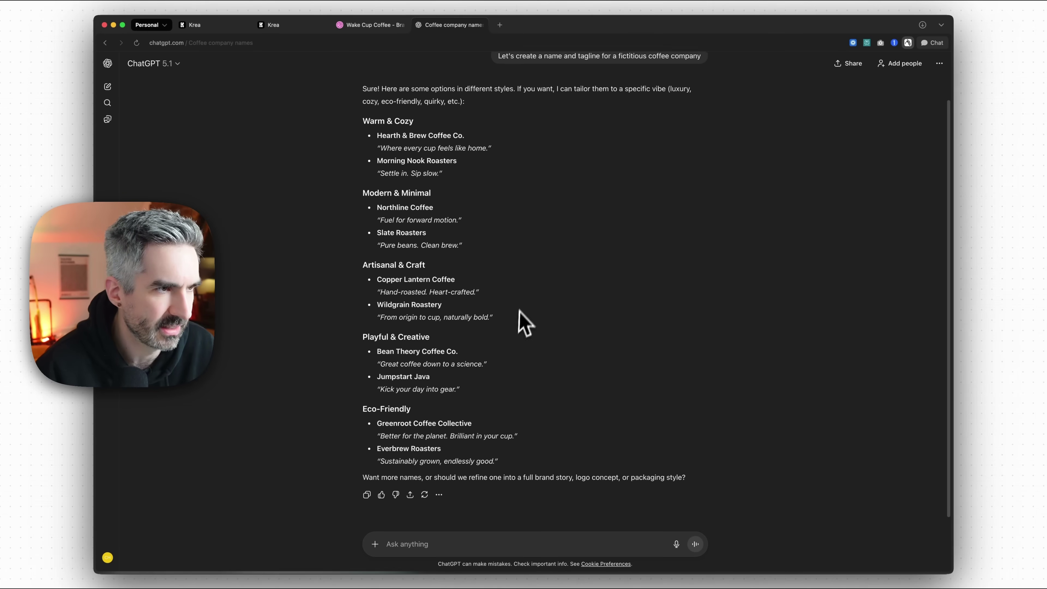
{"action": "scroll", "coordinate": [519, 289], "scroll_direction": "down", "scroll_amount": 2}
{"action": "scroll", "coordinate": [512, 271], "scroll_direction": "up", "scroll_amount": 2}
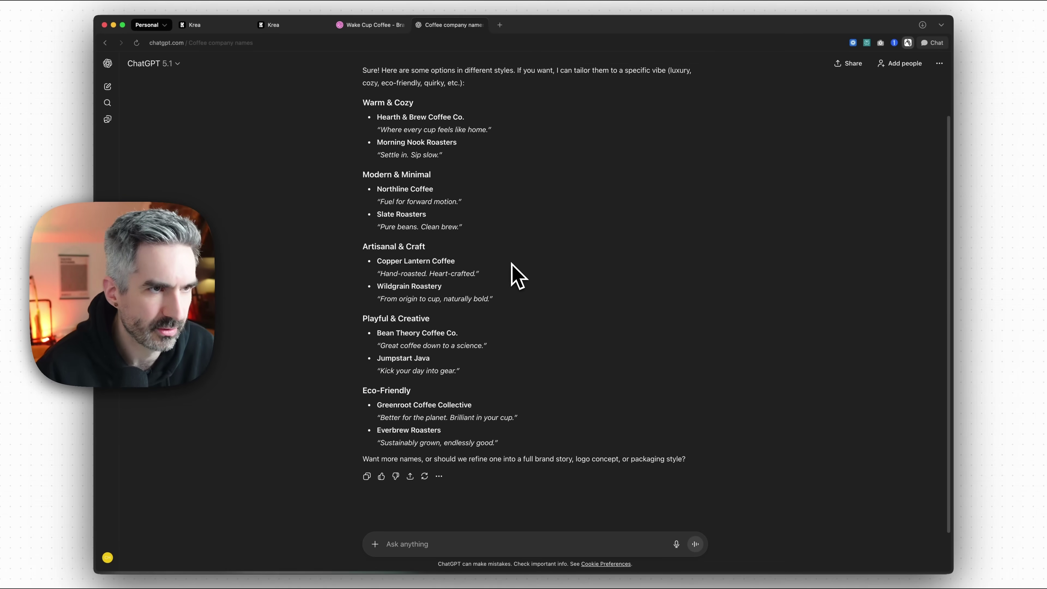
Close the Untitled Krea workflow and open the company name and description text in the $10K AI Branding Automation workflow for editing.
{"action": "left_click", "coordinate": [203, 26]}
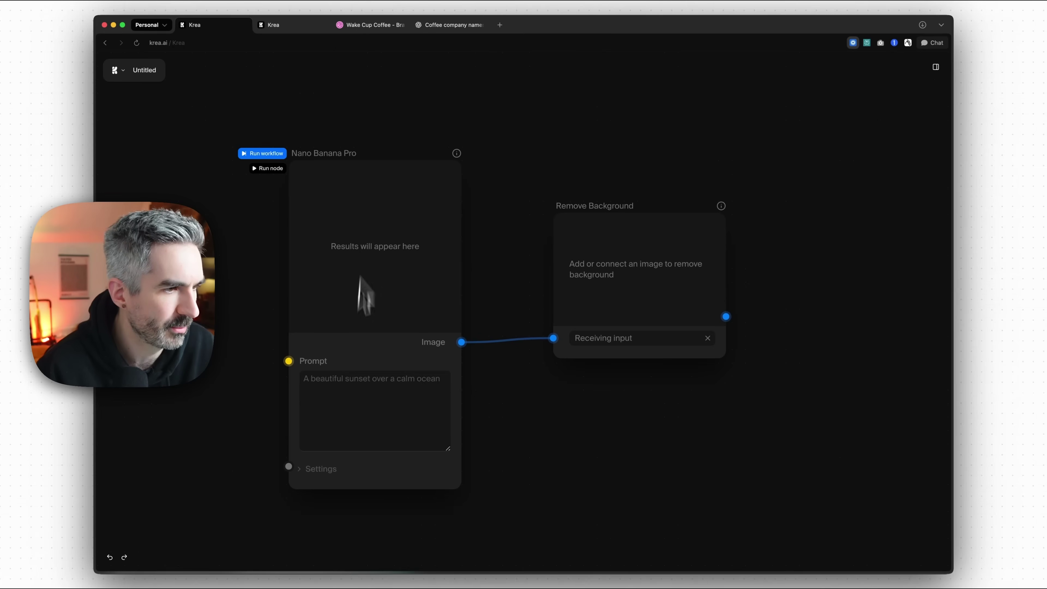
{"action": "left_click", "coordinate": [289, 27]}
{"action": "left_click", "coordinate": [245, 26]}
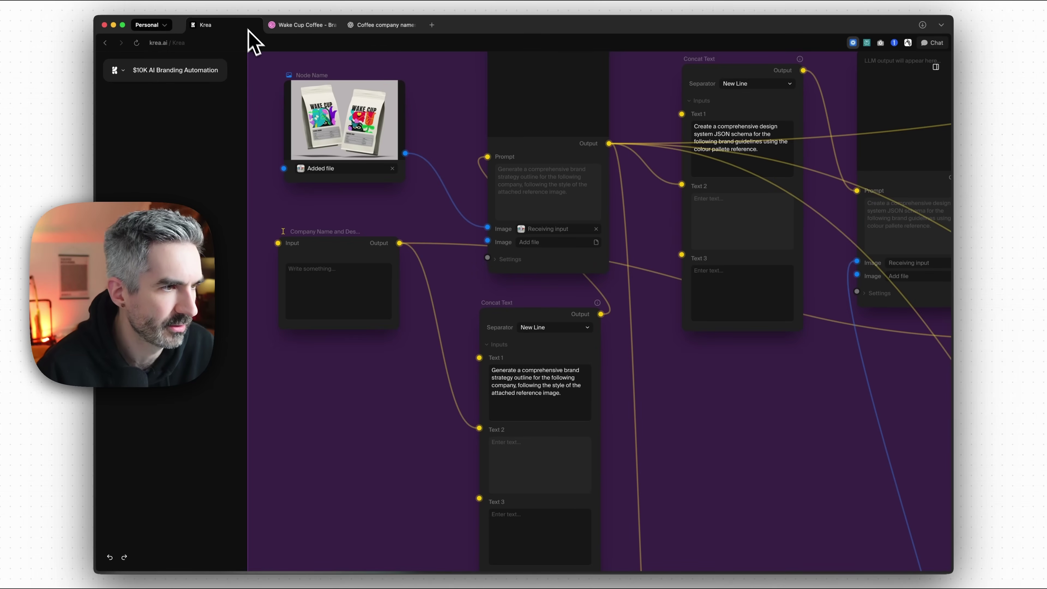
{"action": "left_click", "coordinate": [308, 280]}
{"action": "left_click", "coordinate": [336, 239]}
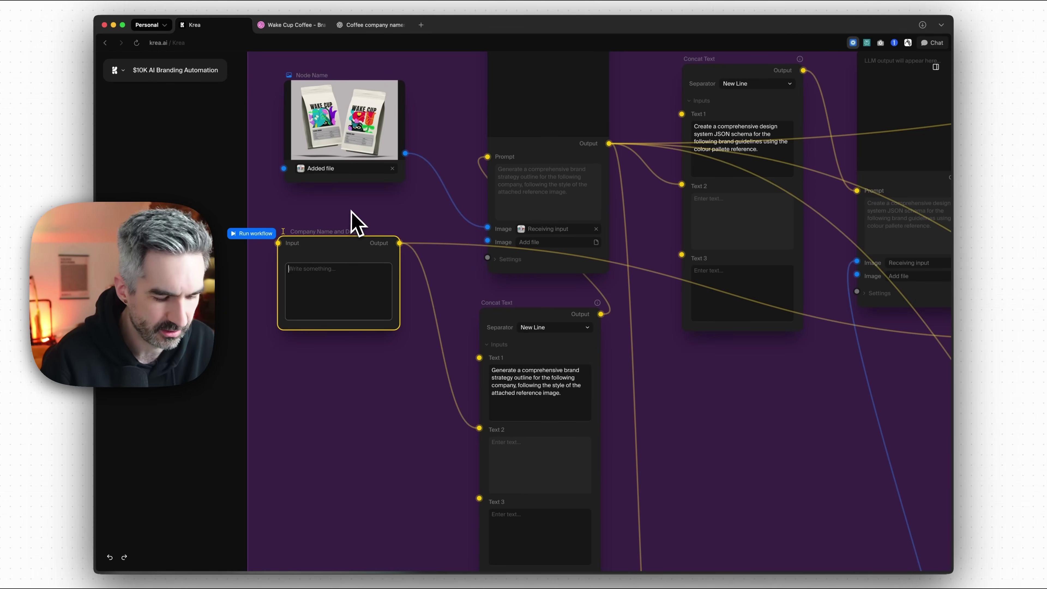
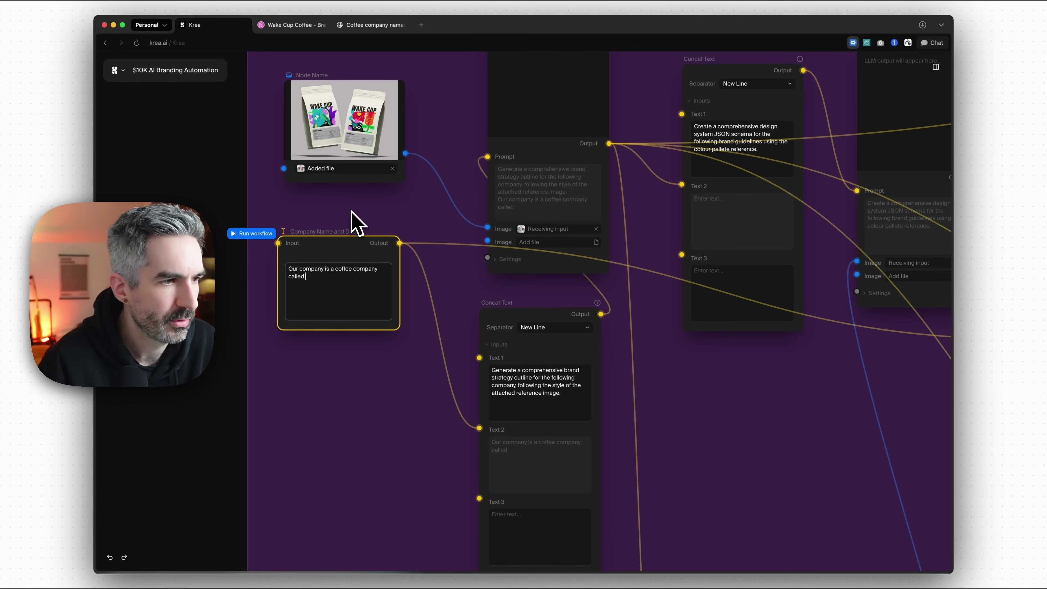
Complete the company description as "Our company is a coffee company called Bean Theory, which sells ground coffee in the UK and has a fun, playful style.".
{"action": "type", "text": ", which sells coffee in th"}
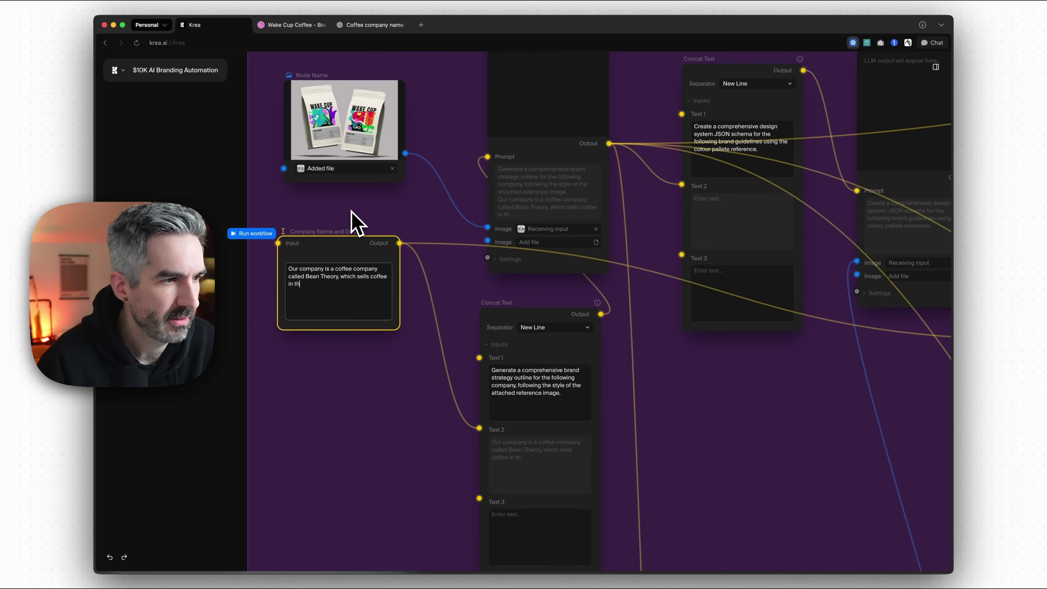
{"action": "left_click", "coordinate": [371, 277]}
{"action": "type", "text": "ground"}
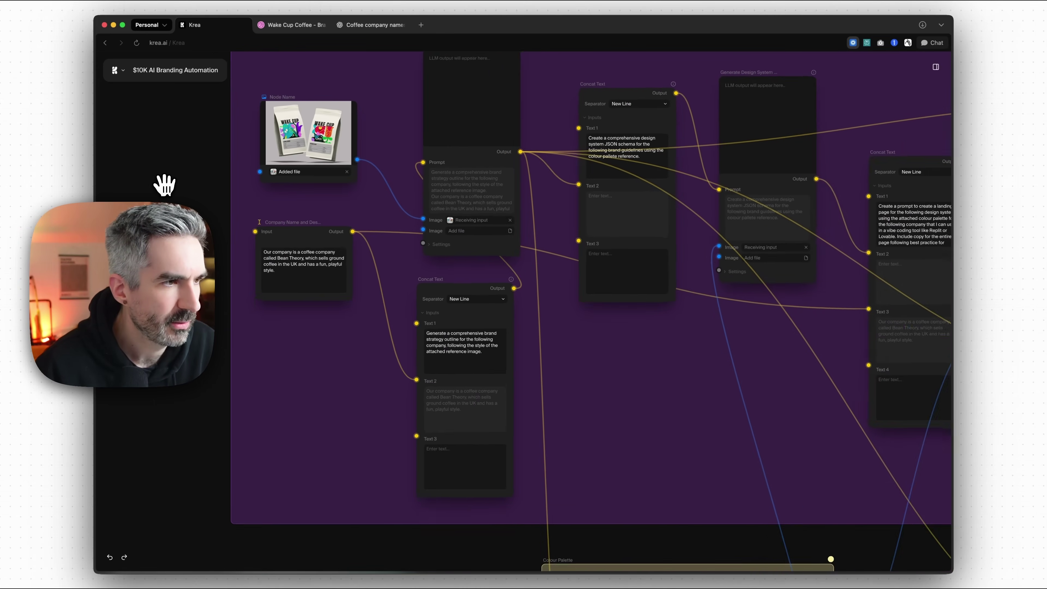
Run the whole branding workflow starting from the company name and description node.
{"action": "scroll", "coordinate": [156, 176], "scroll_direction": "down", "scroll_amount": 2}
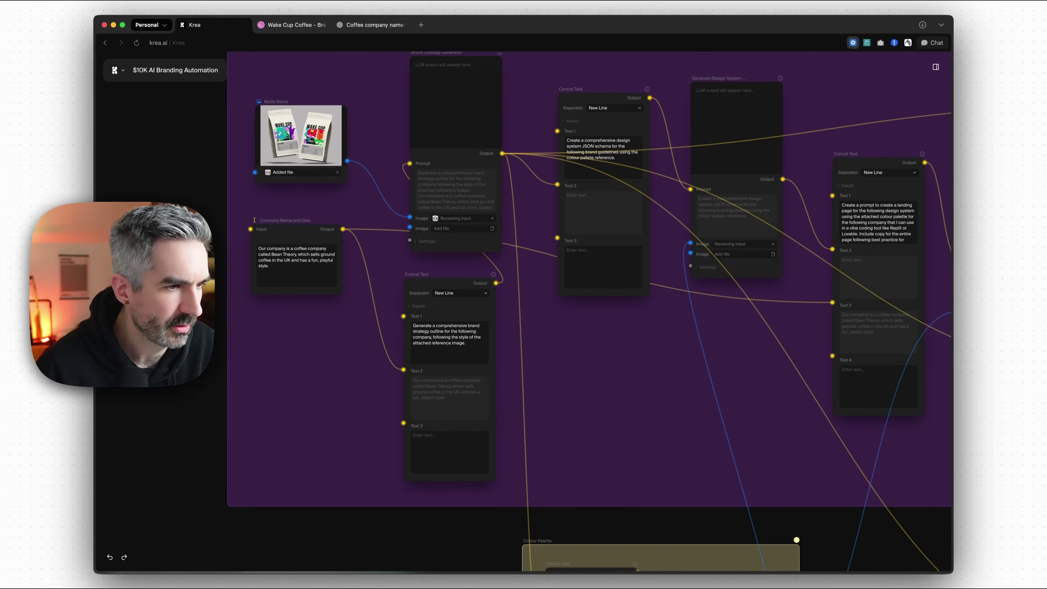
{"action": "scroll", "coordinate": [158, 245], "scroll_direction": "down", "scroll_amount": 3}
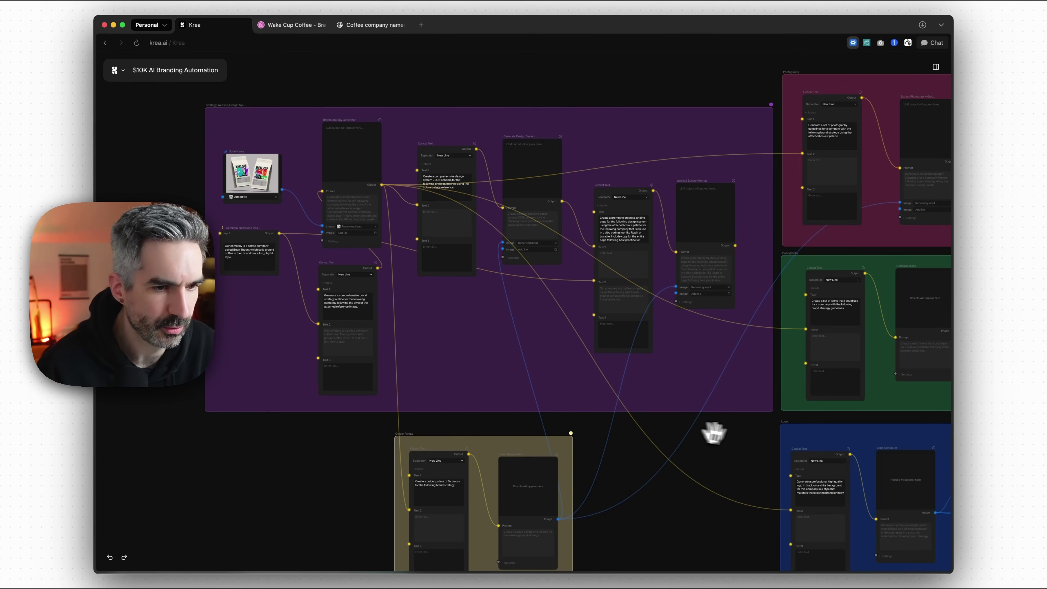
{"action": "left_click_drag", "start_coordinate": [715, 433], "coordinate": [373, 388]}
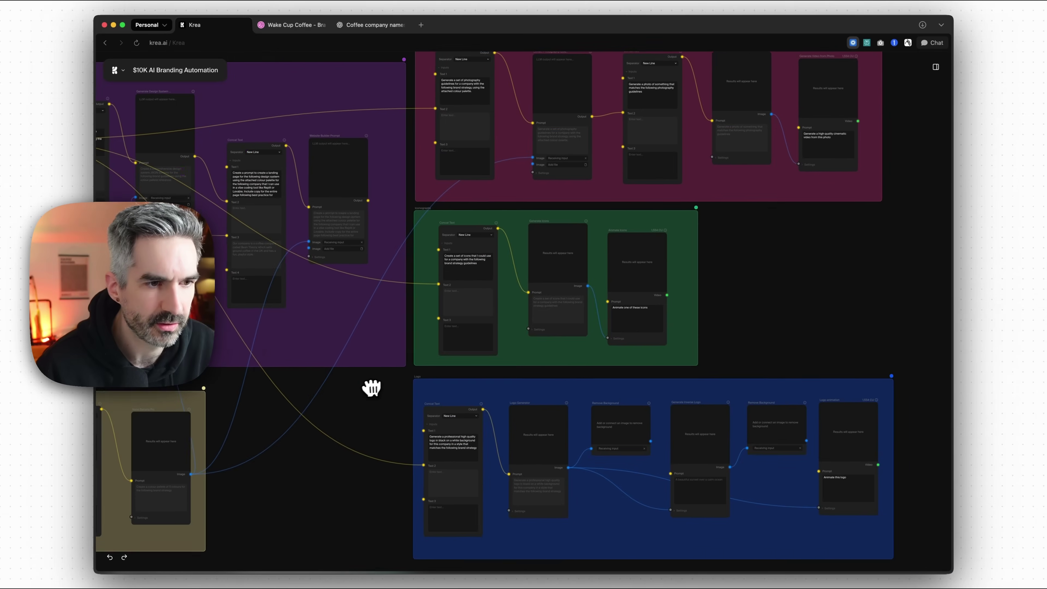
{"action": "left_click_drag", "start_coordinate": [323, 409], "coordinate": [895, 433]}
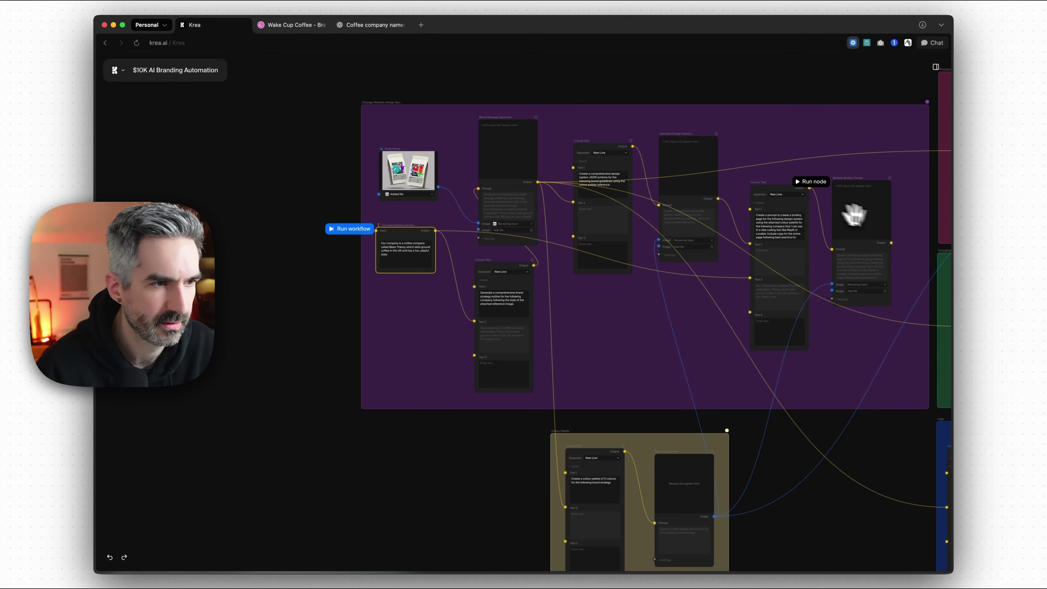
{"action": "left_click_drag", "start_coordinate": [470, 461], "coordinate": [447, 461]}
{"action": "left_click", "coordinate": [384, 258]}
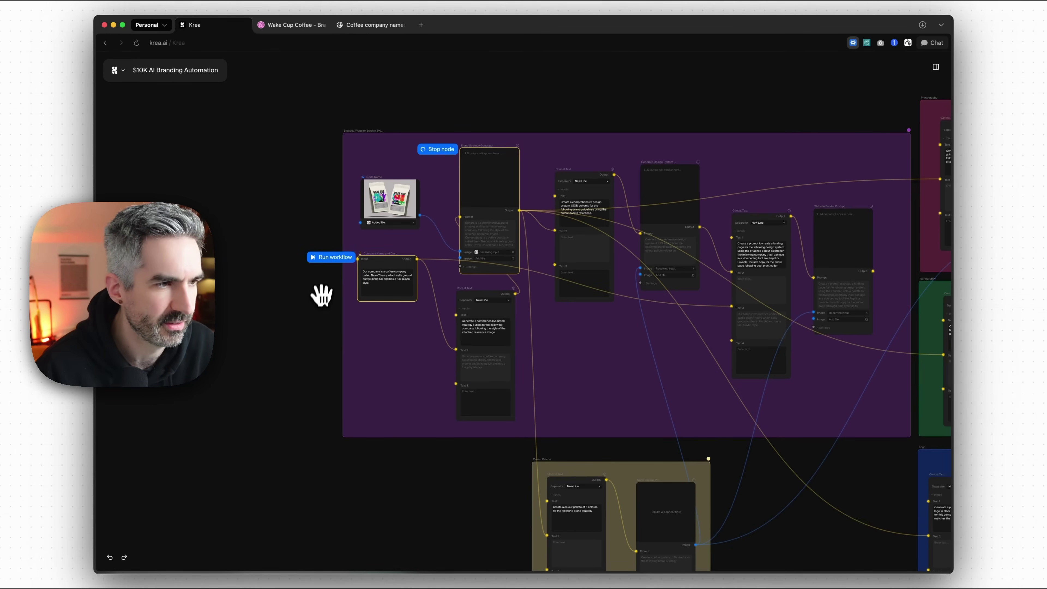
Read through the brand strategy outline for Bean Theory in the Brand Strategy Generator node.
{"action": "left_click_drag", "start_coordinate": [449, 476], "coordinate": [316, 461]}
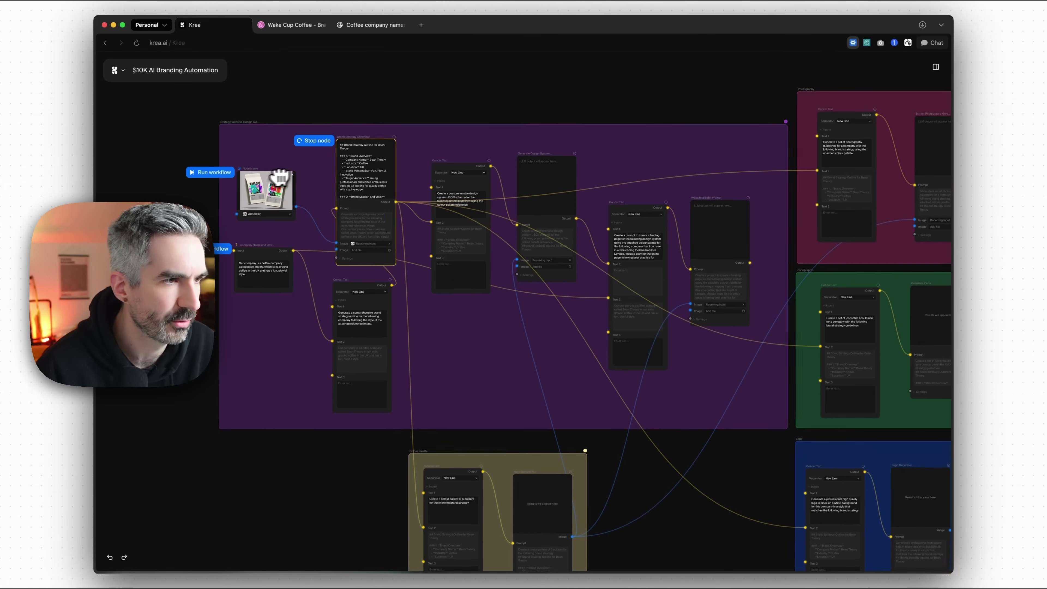
{"action": "scroll", "coordinate": [341, 246], "scroll_direction": "up", "scroll_amount": 5}
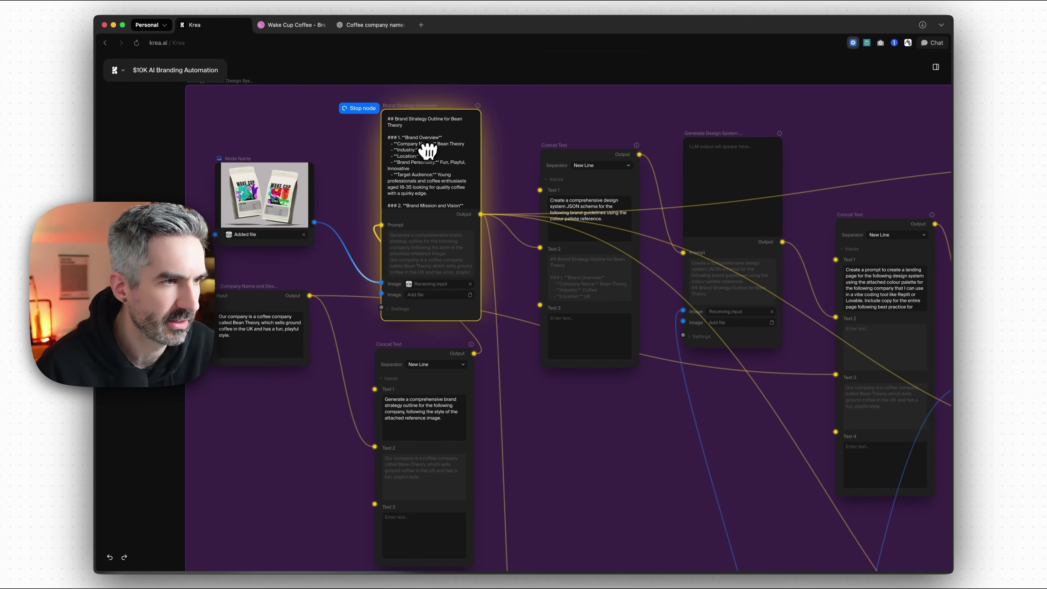
{"action": "scroll", "coordinate": [424, 148], "scroll_direction": "down", "scroll_amount": 1}
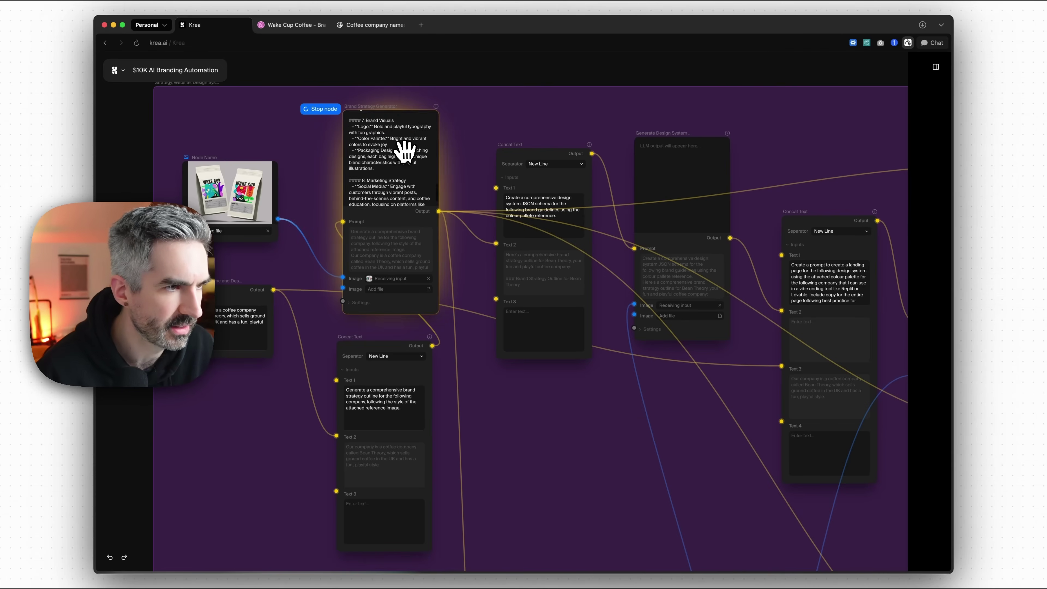
{"action": "scroll", "coordinate": [402, 149], "scroll_direction": "up", "scroll_amount": 2}
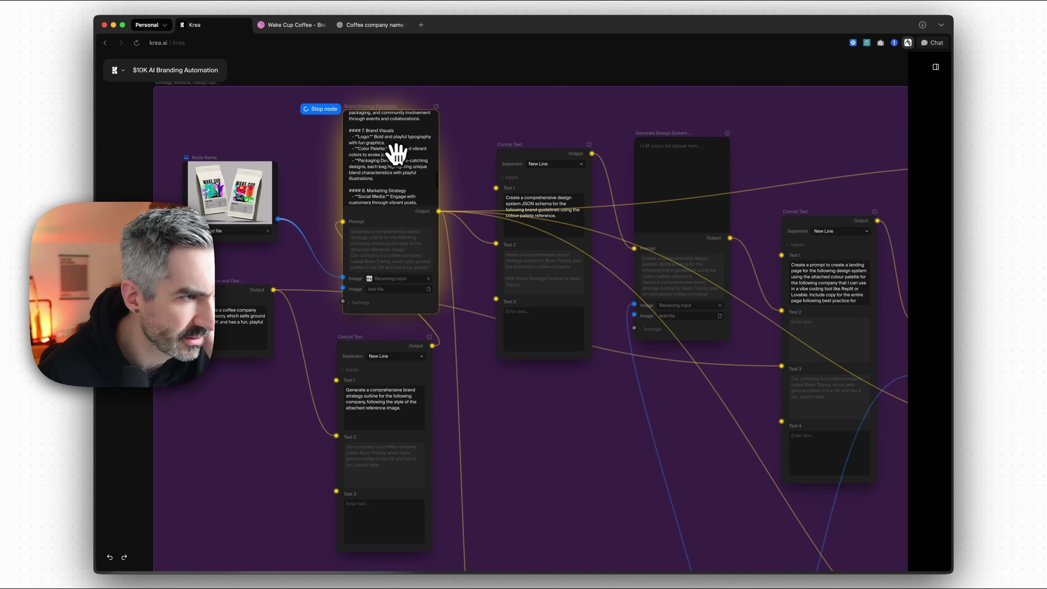
{"action": "scroll", "coordinate": [406, 156], "scroll_direction": "down", "scroll_amount": 3}
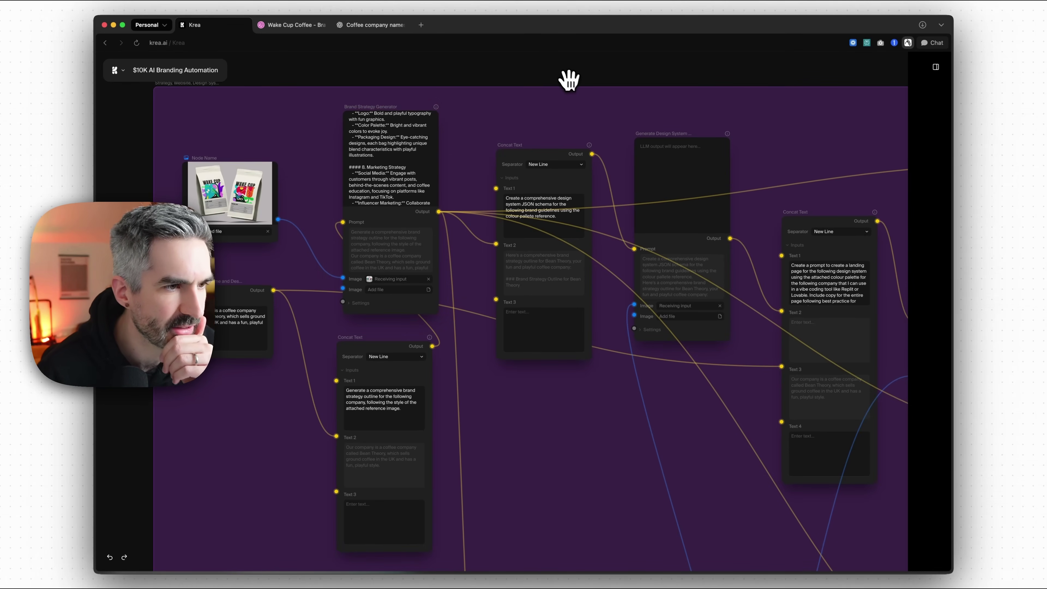
Check the progress of the photography, iconography and logo groups, and inspect the generated brand colour palette up close.
{"action": "scroll", "coordinate": [533, 67], "scroll_direction": "down", "scroll_amount": 5}
{"action": "scroll", "coordinate": [555, 89], "scroll_direction": "down", "scroll_amount": 1}
{"action": "left_click_drag", "start_coordinate": [737, 469], "coordinate": [388, 441]}
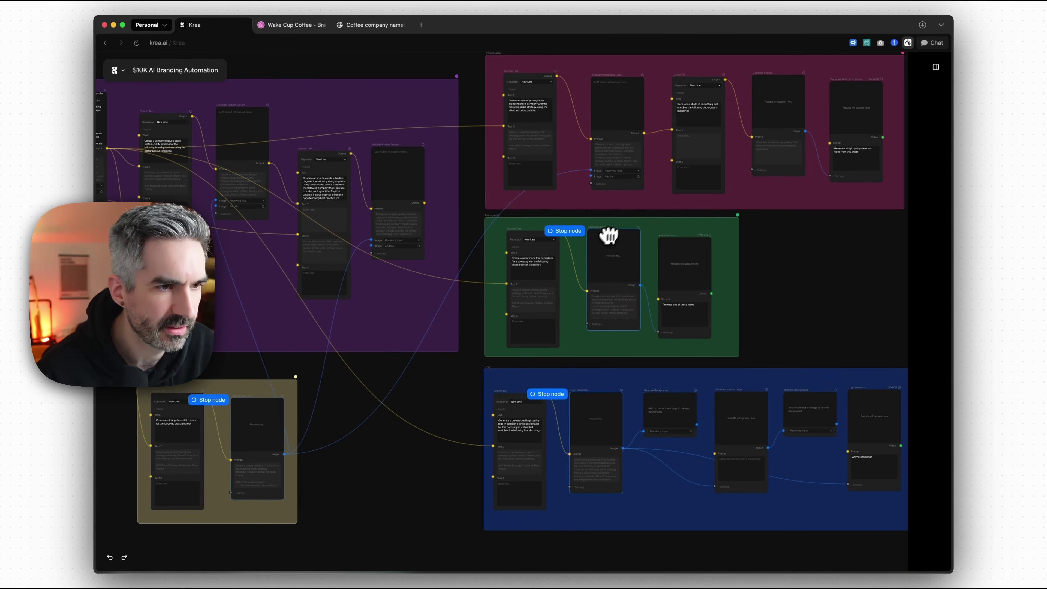
{"action": "left_click_drag", "start_coordinate": [767, 238], "coordinate": [718, 297]}
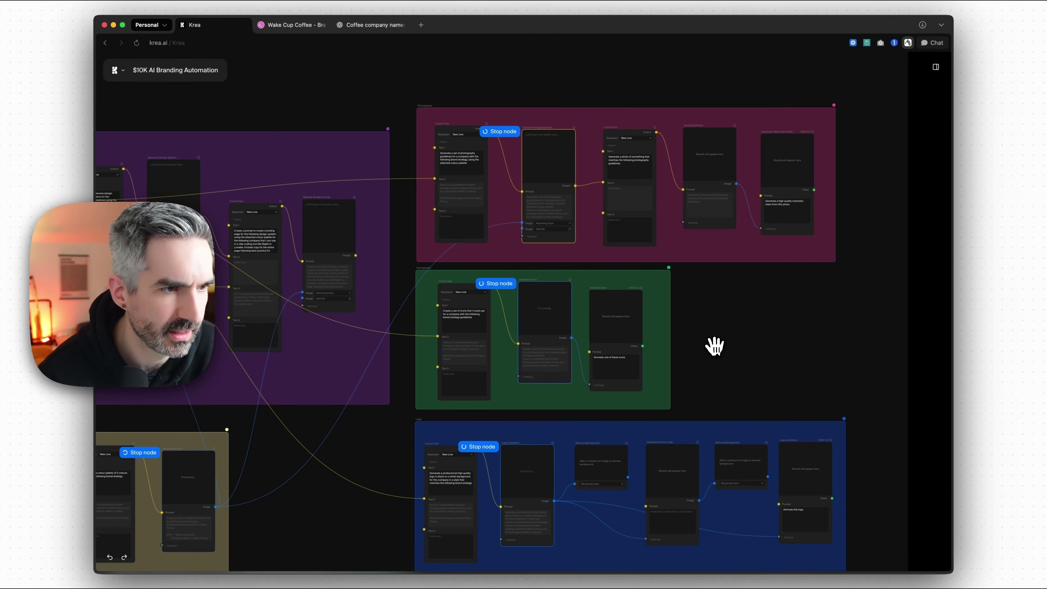
{"action": "left_click_drag", "start_coordinate": [714, 346], "coordinate": [755, 297]}
{"action": "left_click_drag", "start_coordinate": [399, 429], "coordinate": [569, 350]}
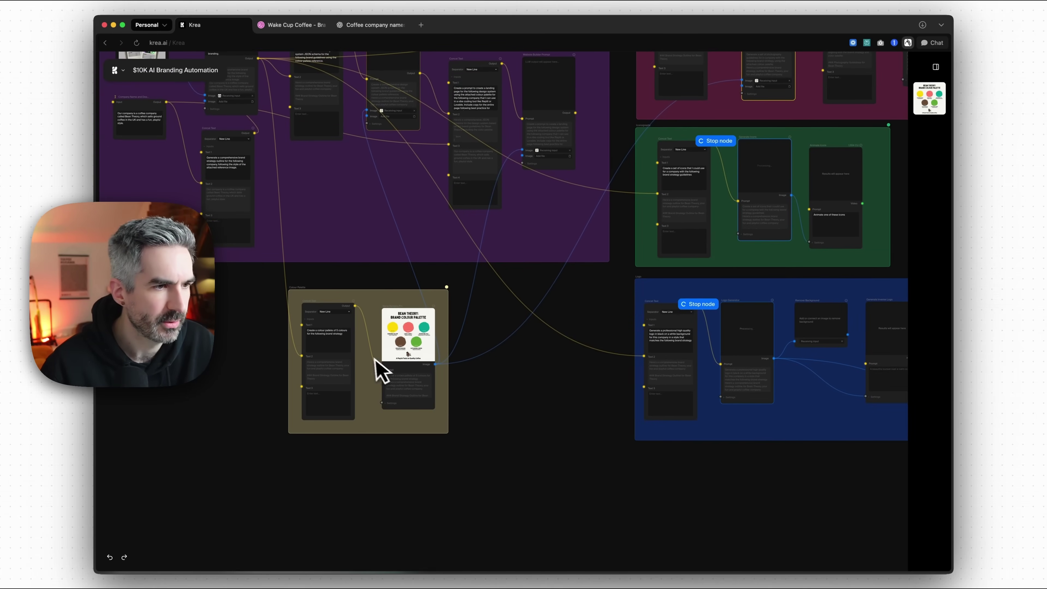
{"action": "scroll", "coordinate": [376, 361], "scroll_direction": "up", "scroll_amount": 10}
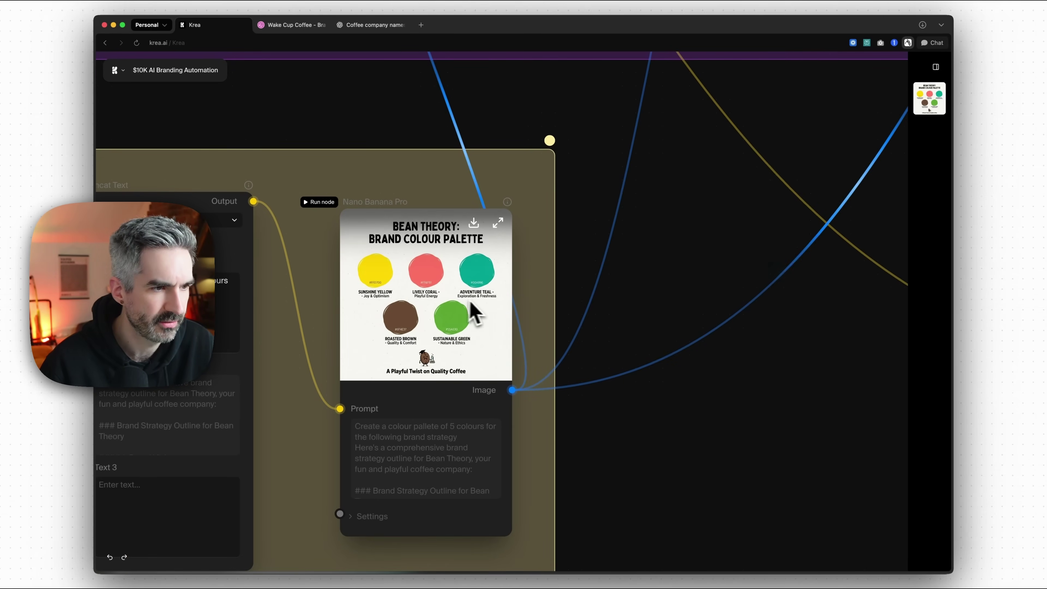
{"action": "scroll", "coordinate": [429, 390], "scroll_direction": "up", "scroll_amount": 3}
{"action": "scroll", "coordinate": [421, 392], "scroll_direction": "up", "scroll_amount": 1}
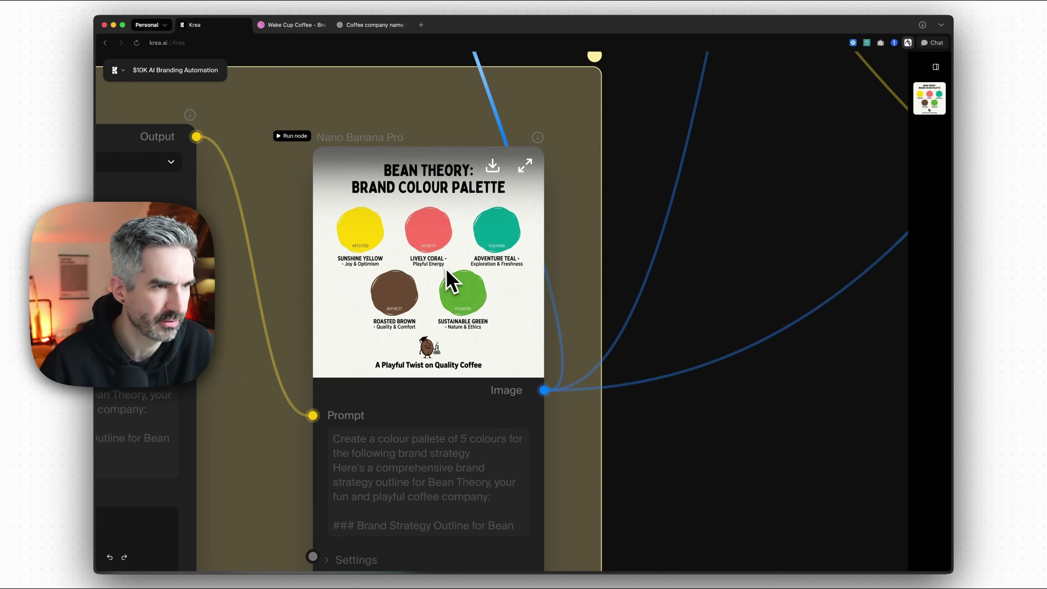
Examine the JSON schema being generated by the design system node from the brand guidelines and colour palette.
{"action": "scroll", "coordinate": [438, 289], "scroll_direction": "down", "scroll_amount": 5}
{"action": "left_click_drag", "start_coordinate": [662, 314], "coordinate": [413, 456]}
{"action": "left_click_drag", "start_coordinate": [476, 329], "coordinate": [524, 464]}
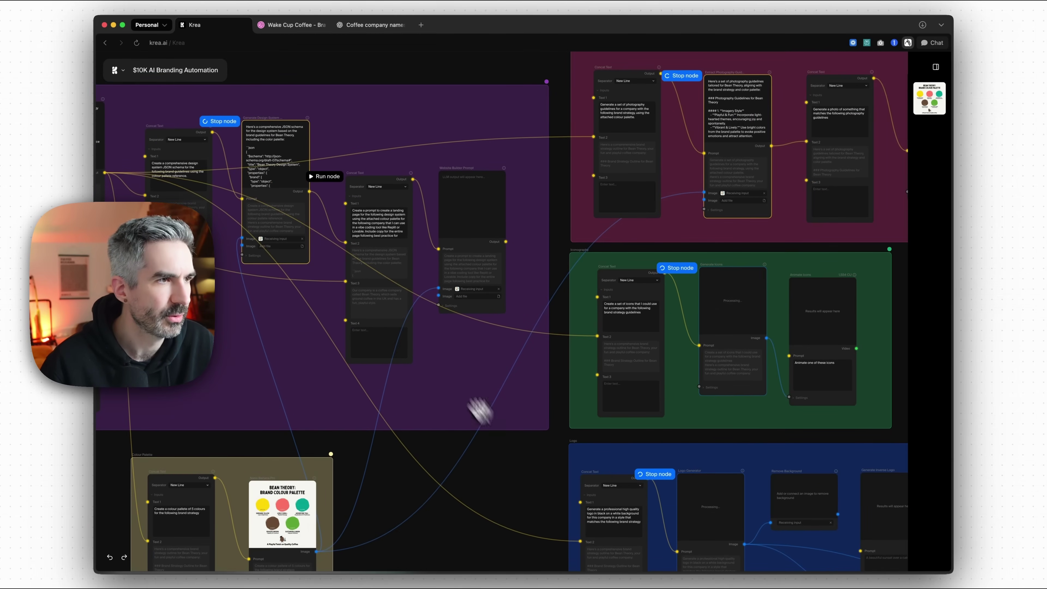
{"action": "left_click_drag", "start_coordinate": [257, 66], "coordinate": [439, 138]}
{"action": "scroll", "coordinate": [430, 217], "scroll_direction": "up", "scroll_amount": 5}
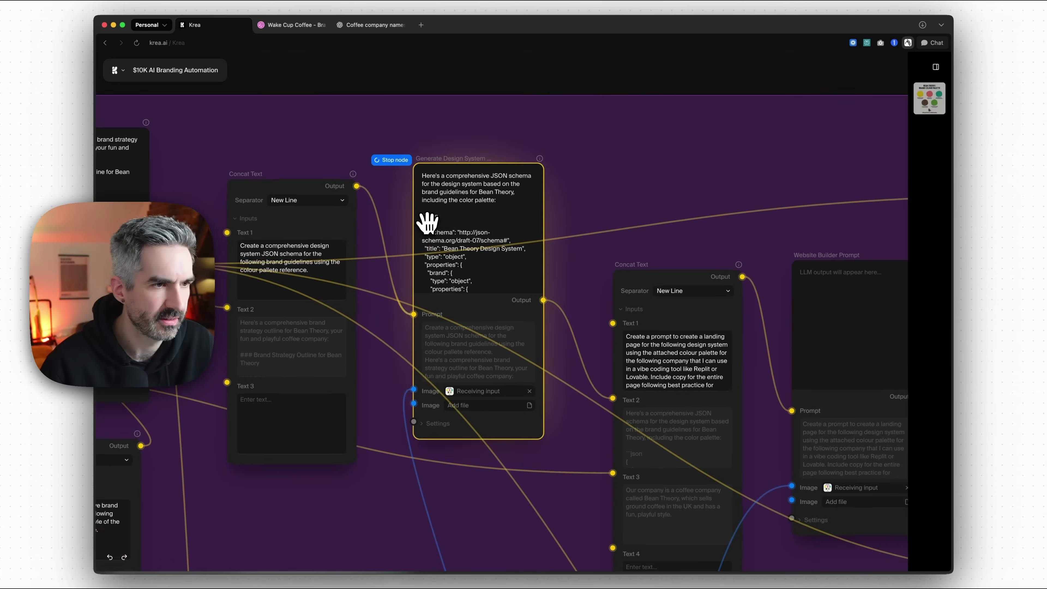
{"action": "scroll", "coordinate": [467, 192], "scroll_direction": "down", "scroll_amount": 10}
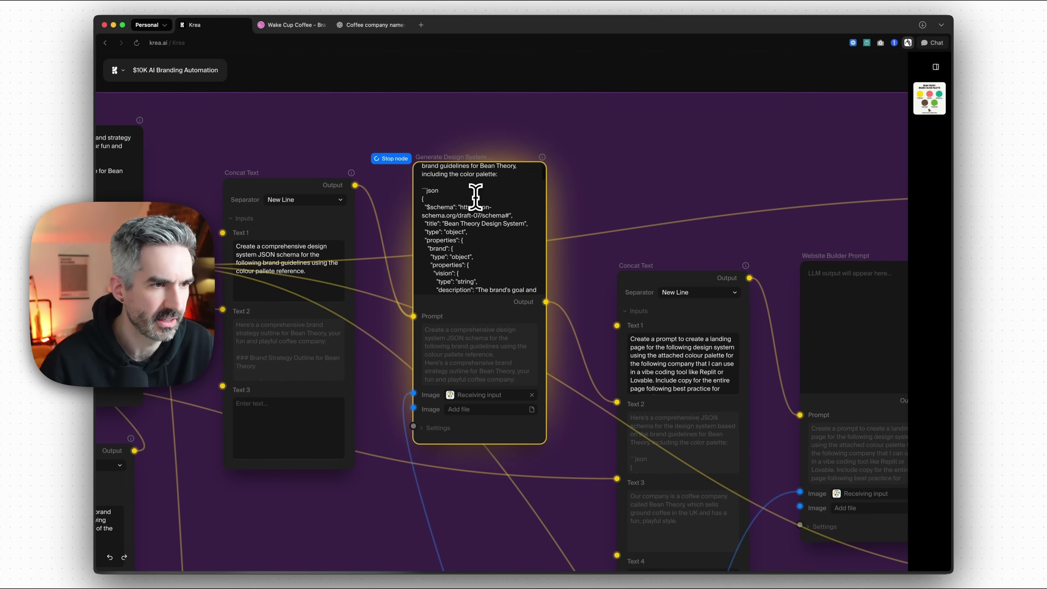
{"action": "scroll", "coordinate": [465, 219], "scroll_direction": "down", "scroll_amount": 6}
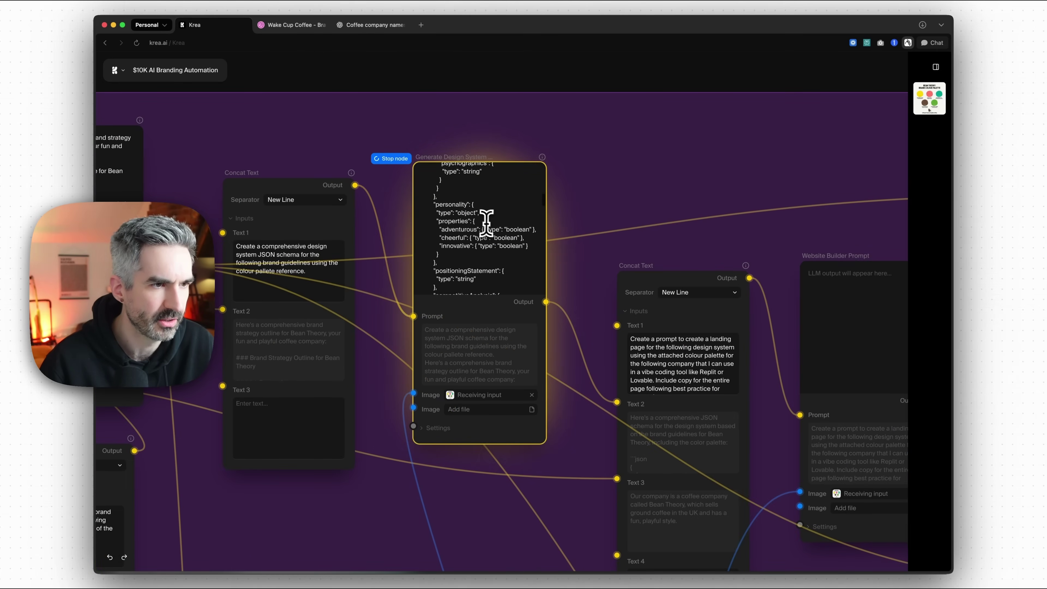
{"action": "scroll", "coordinate": [472, 223], "scroll_direction": "down", "scroll_amount": 8}
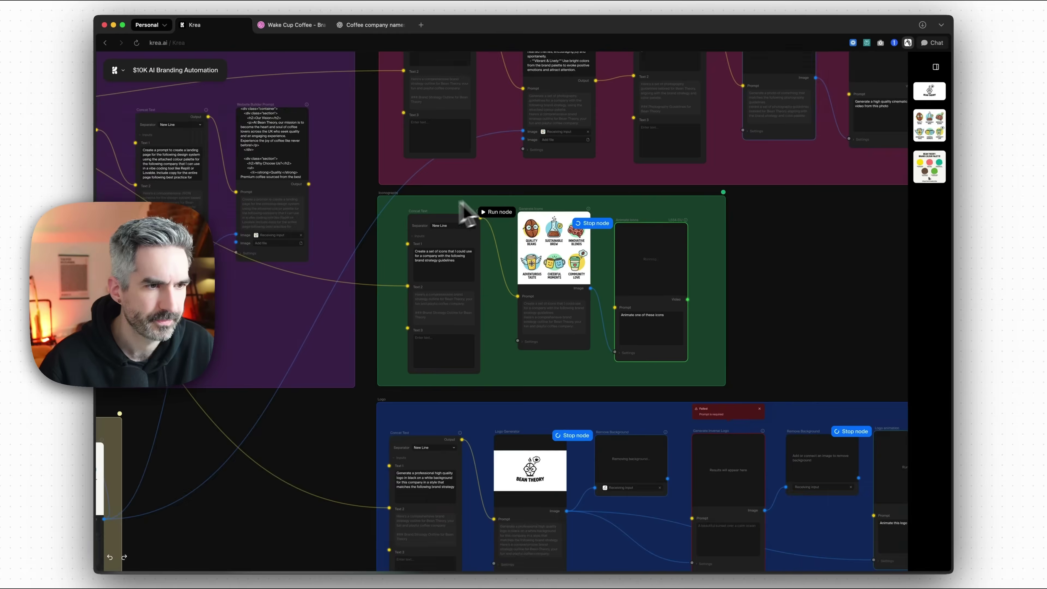
Inspect the generated icon set, the Bean Theory logo and its background-removed version in the Iconography and Logo groups.
{"action": "scroll", "coordinate": [466, 213], "scroll_direction": "up", "scroll_amount": 5}
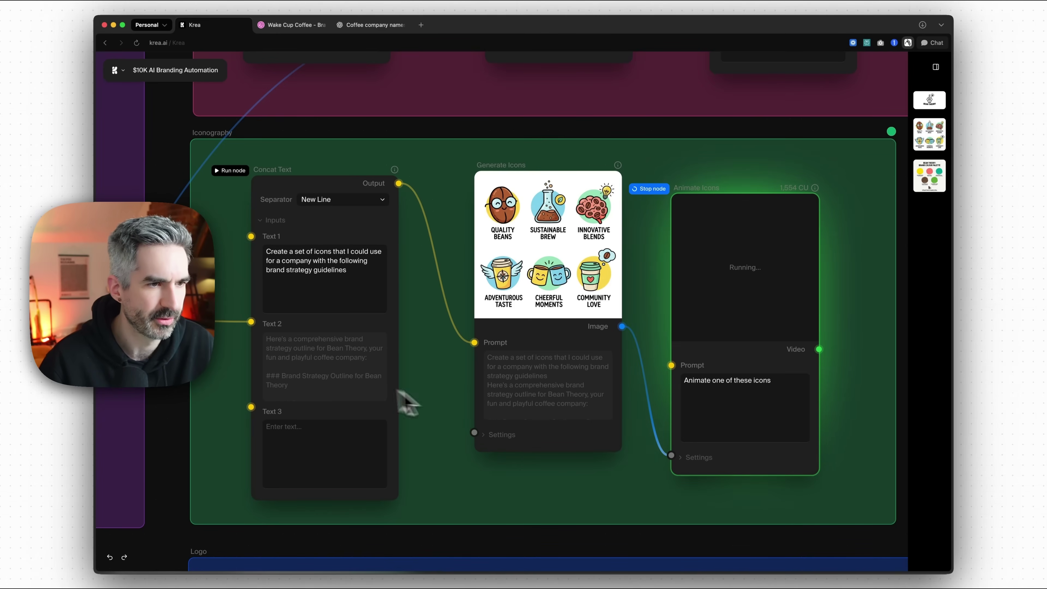
{"action": "scroll", "coordinate": [555, 502], "scroll_direction": "down", "scroll_amount": 1}
{"action": "scroll", "coordinate": [554, 501], "scroll_direction": "down", "scroll_amount": 5}
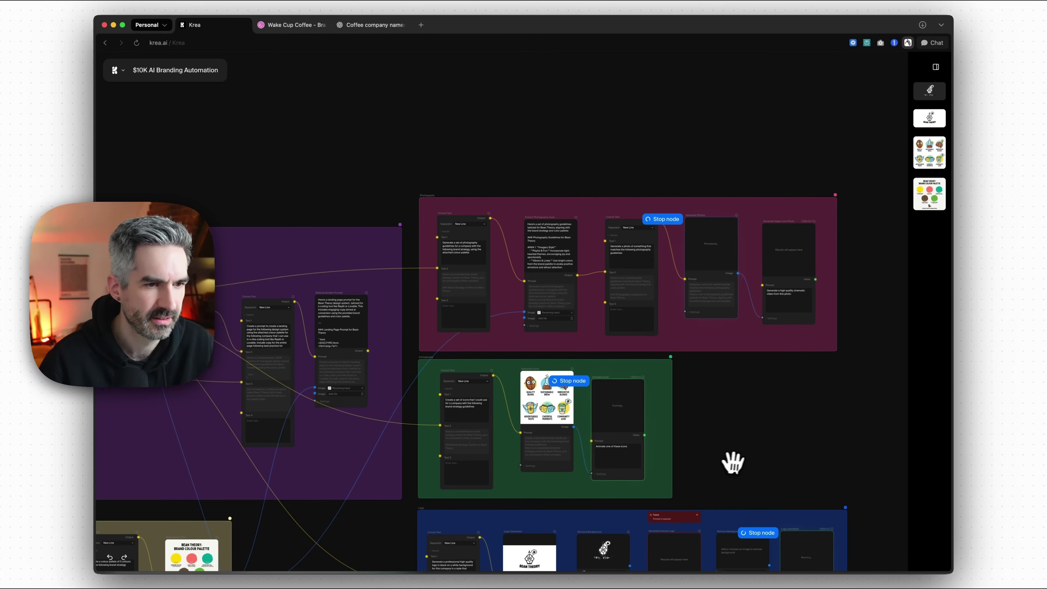
{"action": "left_click_drag", "start_coordinate": [730, 461], "coordinate": [706, 346]}
{"action": "scroll", "coordinate": [497, 468], "scroll_direction": "up", "scroll_amount": 10}
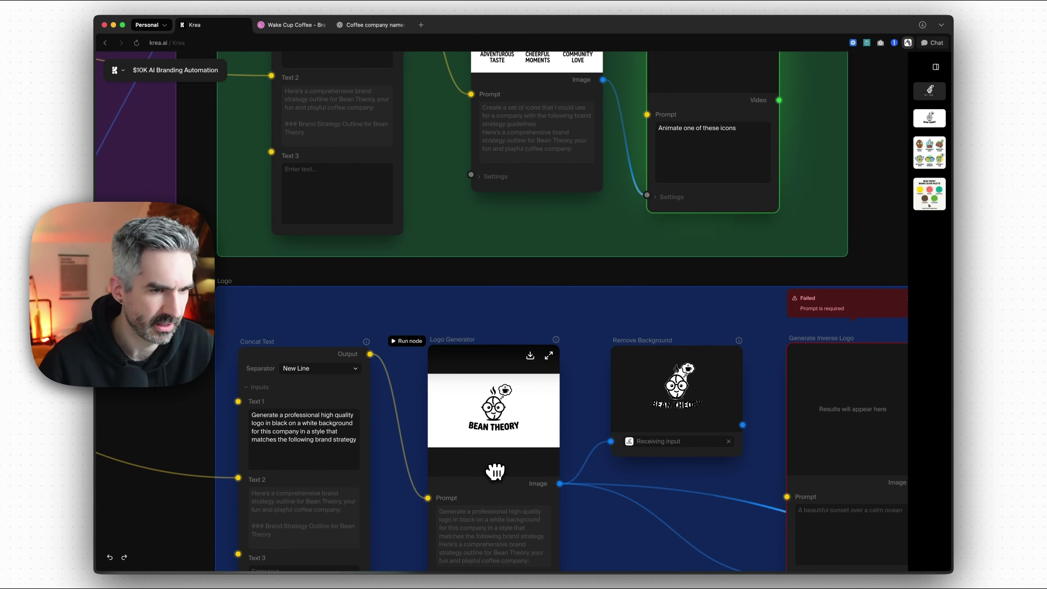
{"action": "scroll", "coordinate": [499, 429], "scroll_direction": "right", "scroll_amount": 5}
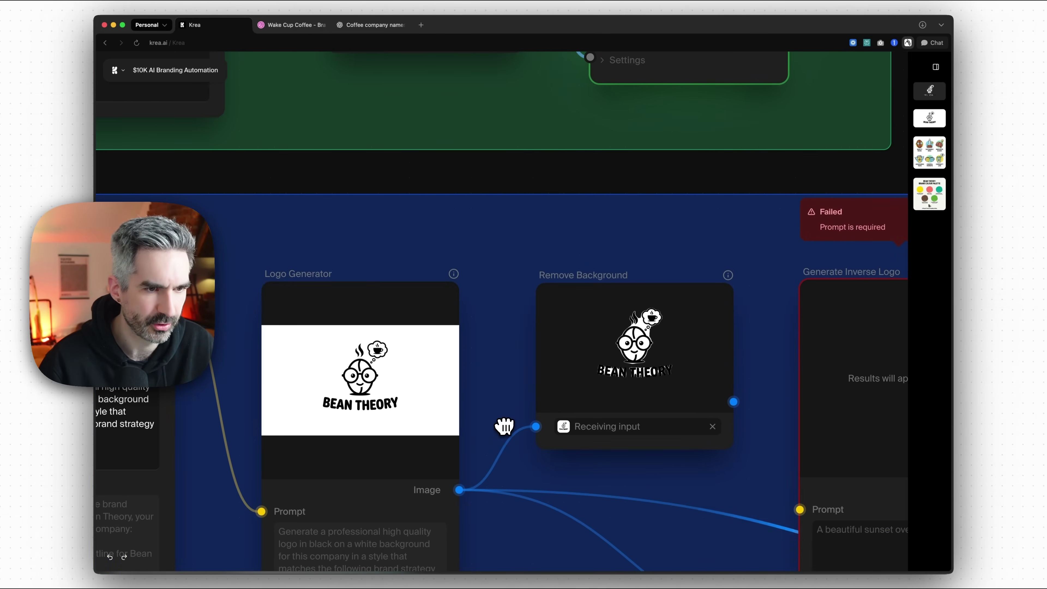
{"action": "scroll", "coordinate": [641, 373], "scroll_direction": "down", "scroll_amount": 5}
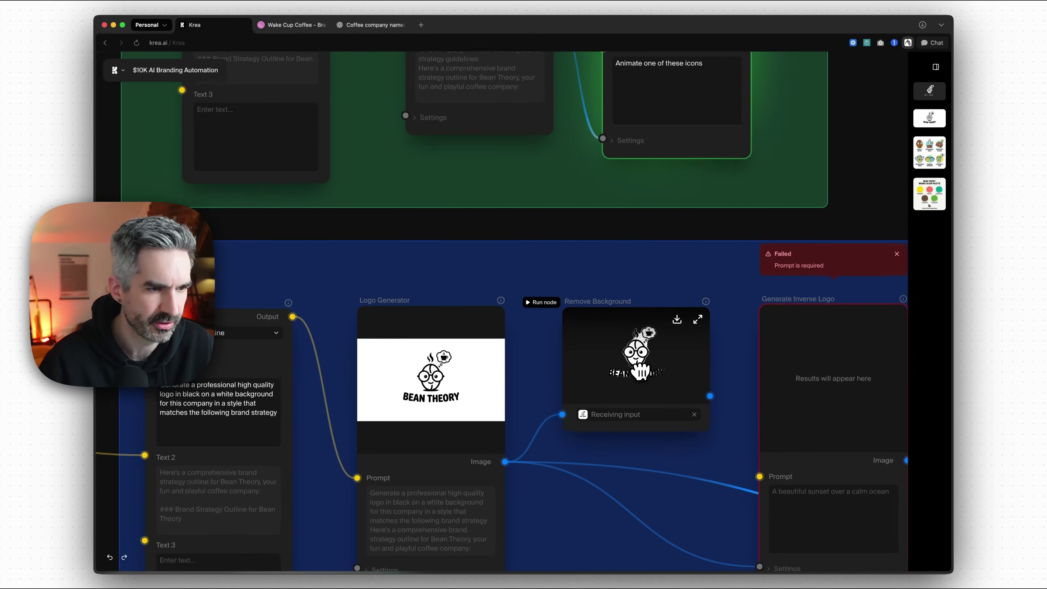
{"action": "scroll", "coordinate": [793, 289], "scroll_direction": "down", "scroll_amount": 10}
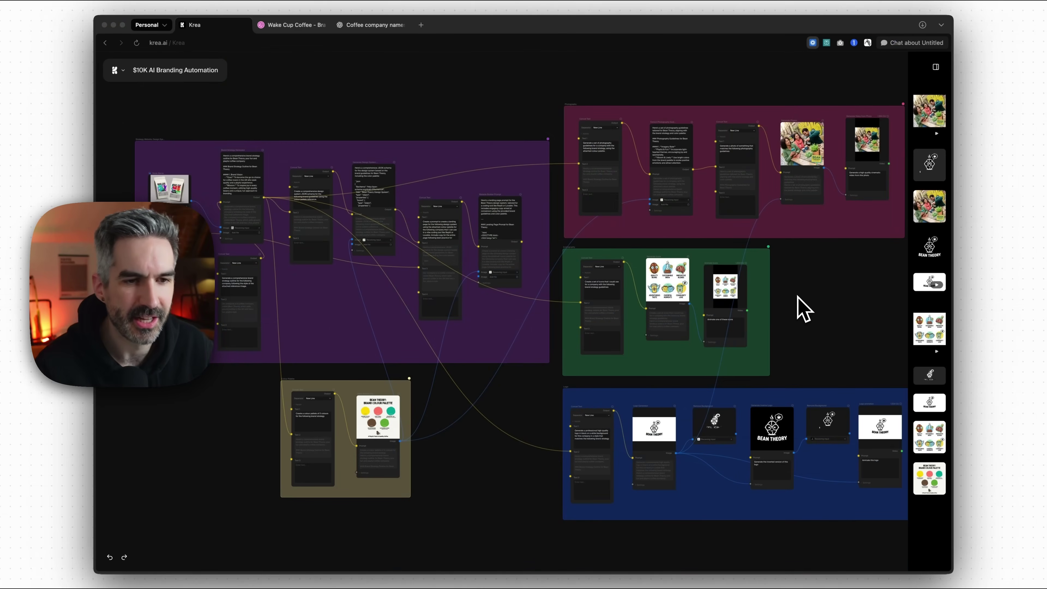
Look over the finished workflow, from the reference image, company description and brand strategy to the design system and website builder prompt.
{"action": "left_click", "coordinate": [780, 282]}
{"action": "left_click_drag", "start_coordinate": [794, 289], "coordinate": [759, 268]}
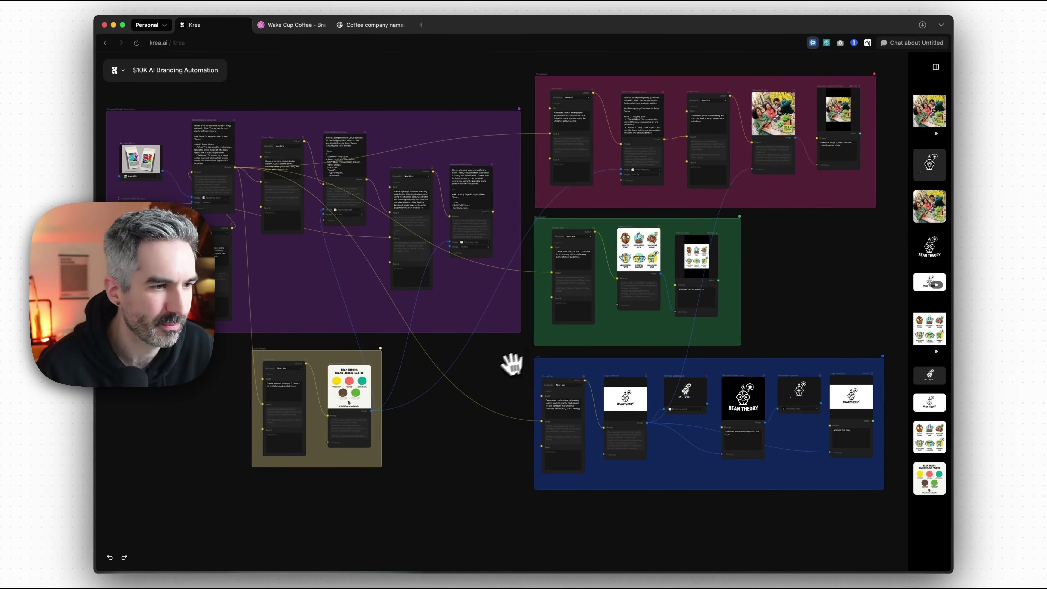
{"action": "left_click_drag", "start_coordinate": [489, 352], "coordinate": [657, 376]}
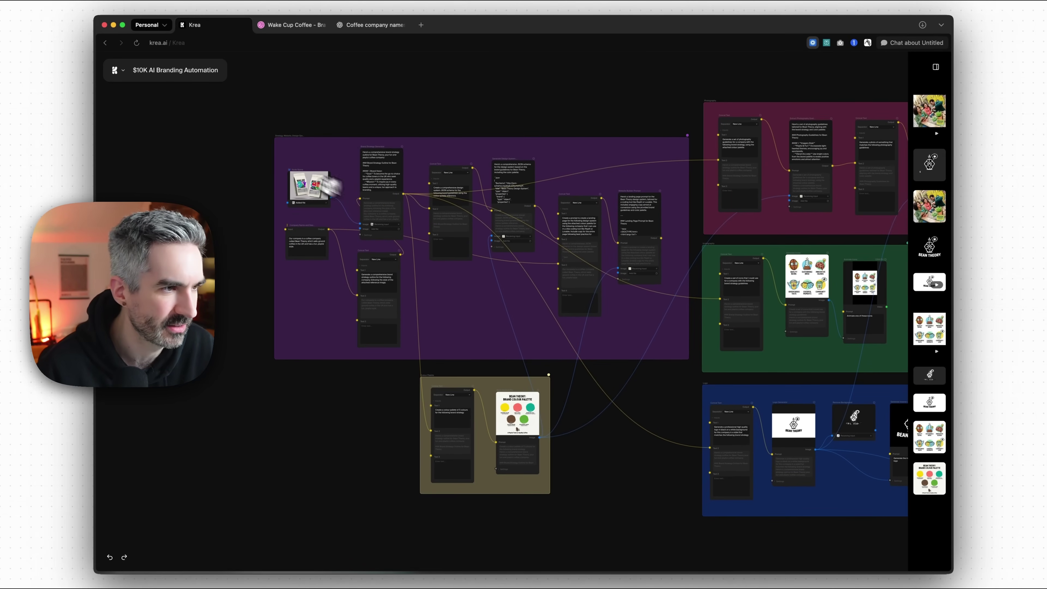
{"action": "scroll", "coordinate": [295, 182], "scroll_direction": "up", "scroll_amount": 5}
{"action": "scroll", "coordinate": [294, 182], "scroll_direction": "up", "scroll_amount": 5}
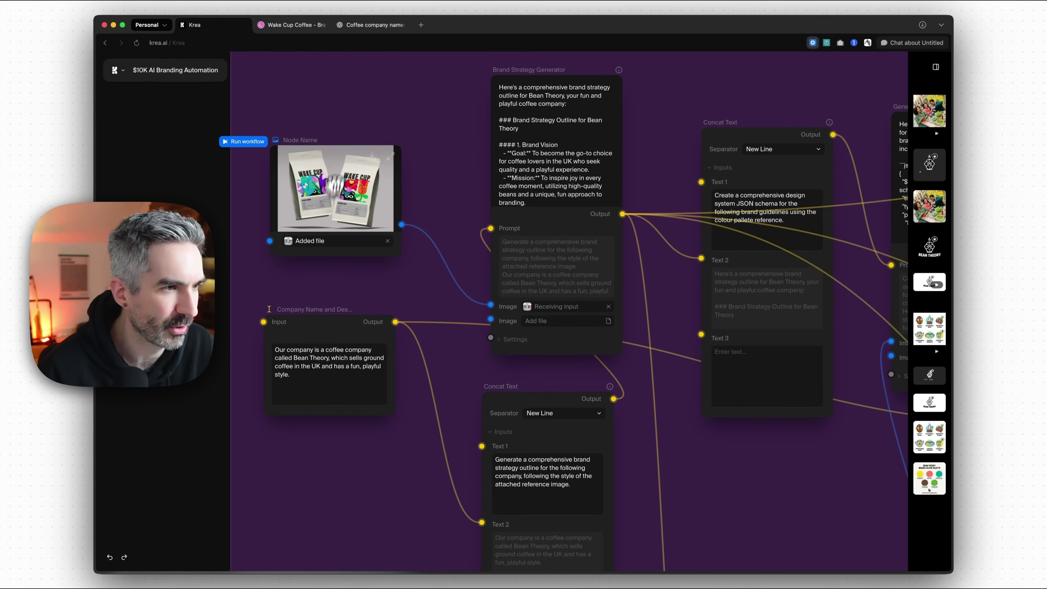
{"action": "scroll", "coordinate": [456, 222], "scroll_direction": "down", "scroll_amount": 5}
{"action": "left_click_drag", "start_coordinate": [778, 469], "coordinate": [303, 353]}
{"action": "left_click_drag", "start_coordinate": [775, 221], "coordinate": [778, 276]}
{"action": "left_click_drag", "start_coordinate": [477, 388], "coordinate": [656, 406]}
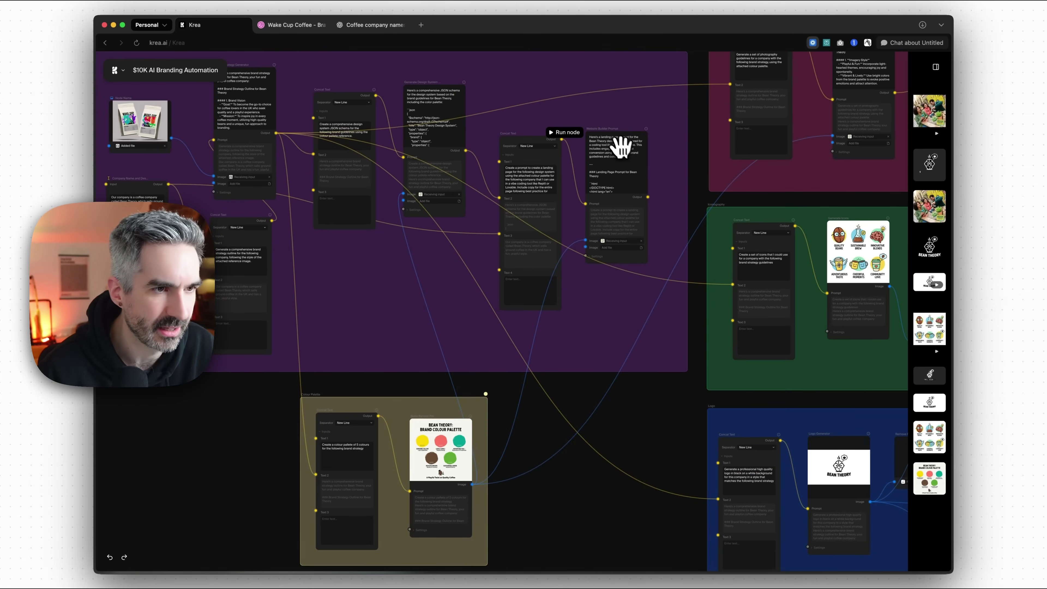
Inspect the generated Bean Theory brand colour palette in the Colour Palette group.
{"action": "left_click_drag", "start_coordinate": [659, 408], "coordinate": [667, 341]}
{"action": "left_click_drag", "start_coordinate": [657, 305], "coordinate": [701, 273]}
{"action": "left_click_drag", "start_coordinate": [606, 400], "coordinate": [662, 367]}
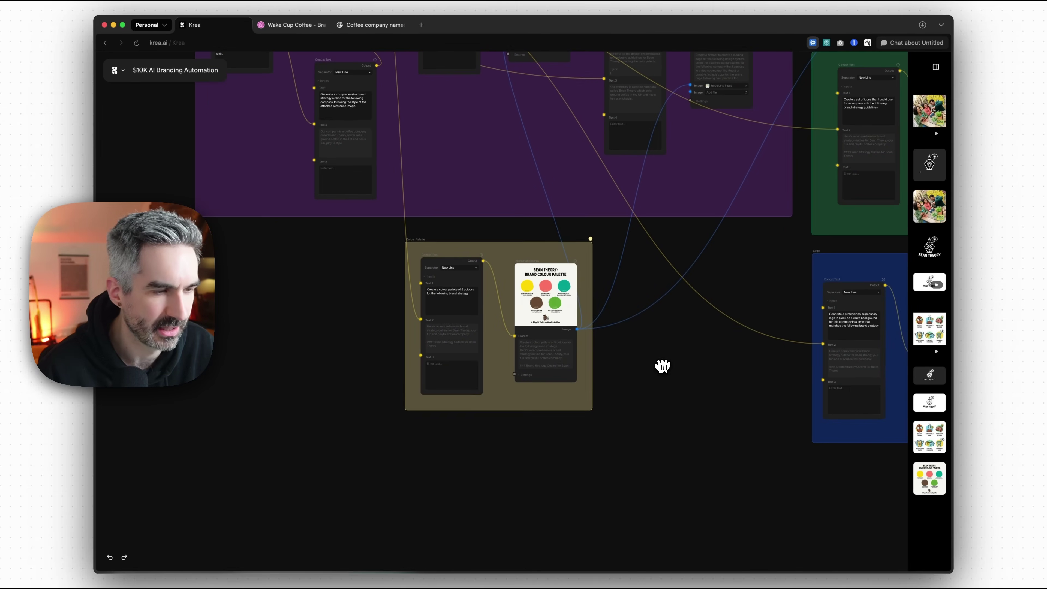
{"action": "scroll", "coordinate": [625, 356], "scroll_direction": "up", "scroll_amount": 5}
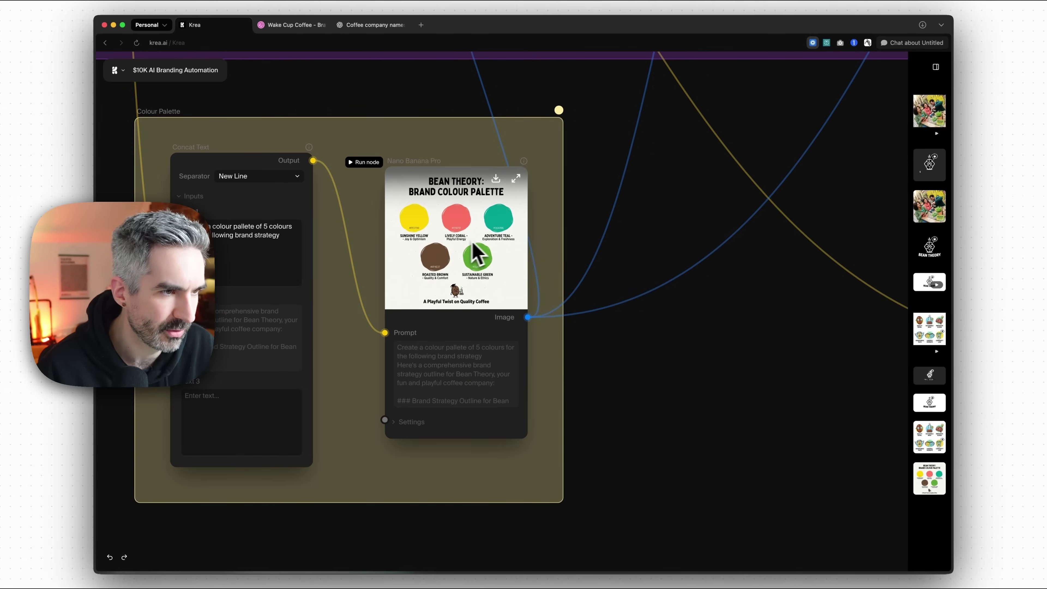
{"action": "scroll", "coordinate": [725, 350], "scroll_direction": "down", "scroll_amount": 5}
Examine the generated Bean Theory photo of friends at a café table in the photography group.
{"action": "left_click_drag", "start_coordinate": [744, 334], "coordinate": [243, 347]}
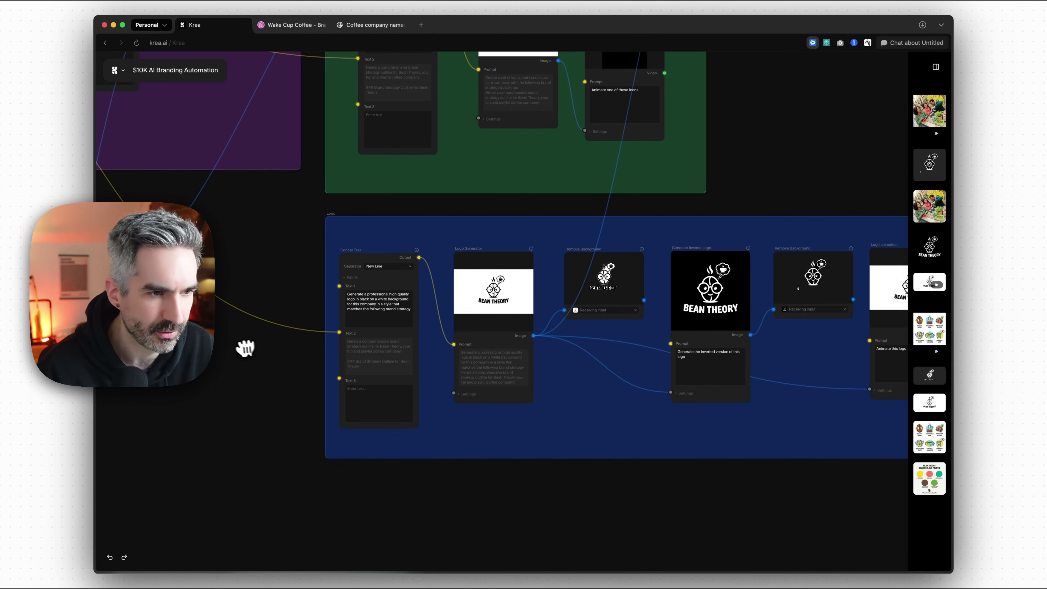
{"action": "scroll", "coordinate": [515, 304], "scroll_direction": "up", "scroll_amount": 2}
{"action": "left_click_drag", "start_coordinate": [819, 138], "coordinate": [762, 204]}
{"action": "left_click_drag", "start_coordinate": [795, 140], "coordinate": [681, 374]}
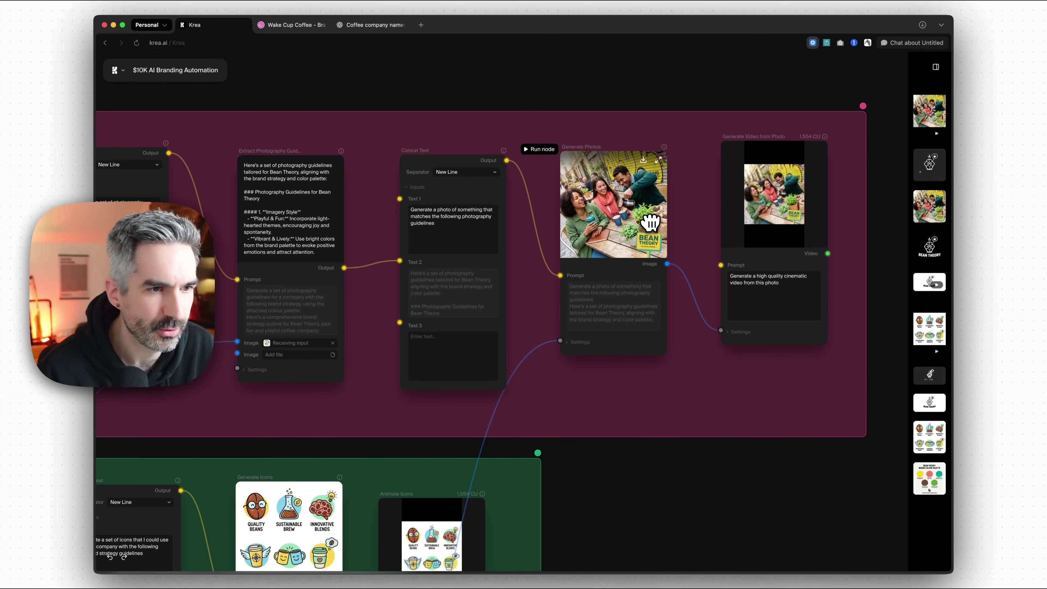
{"action": "scroll", "coordinate": [696, 204], "scroll_direction": "up", "scroll_amount": 5}
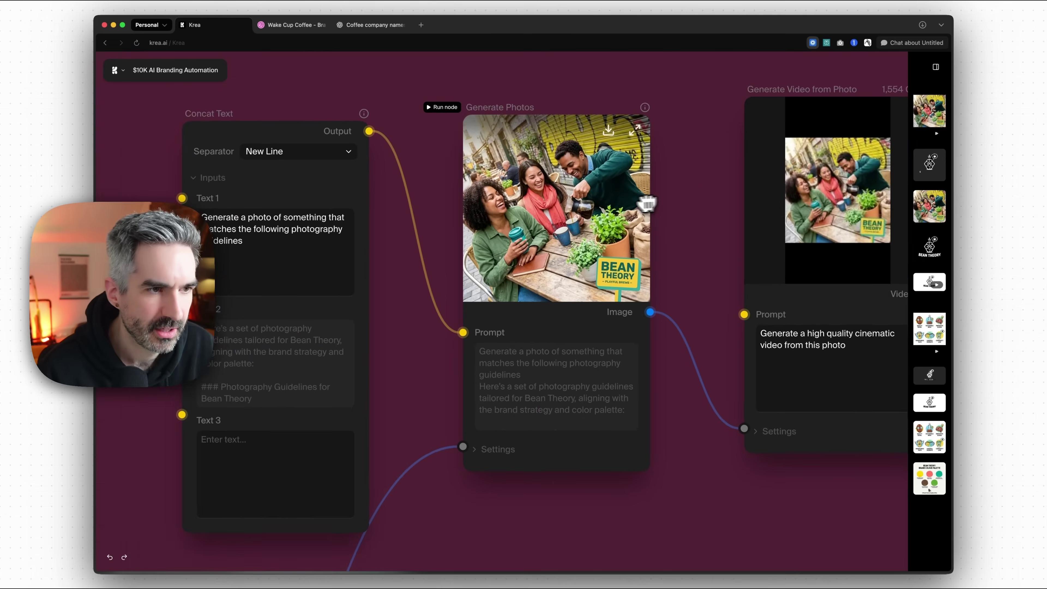
{"action": "scroll", "coordinate": [622, 205], "scroll_direction": "up", "scroll_amount": 2}
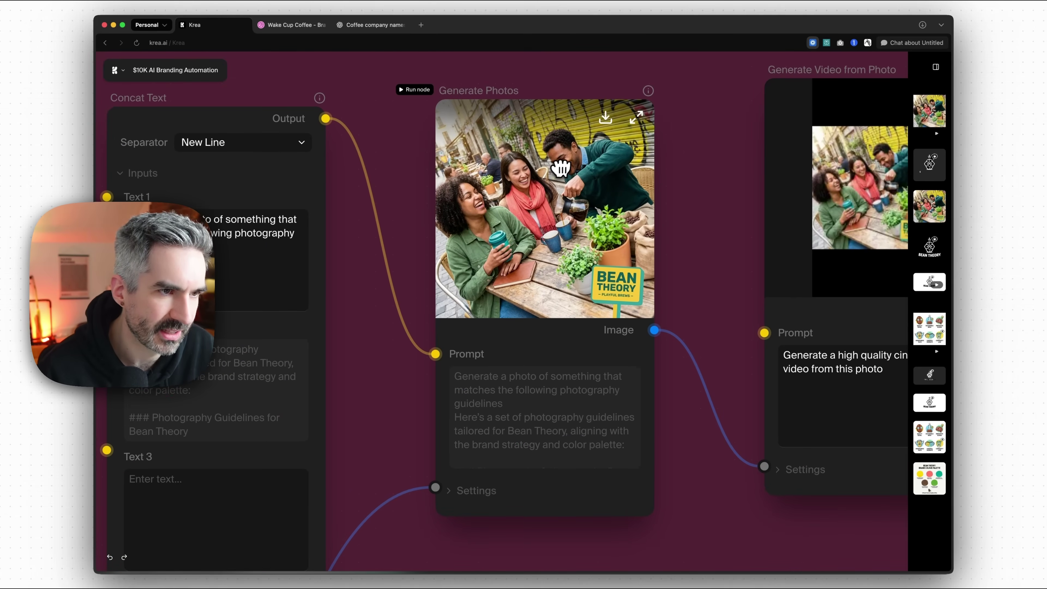
{"action": "scroll", "coordinate": [678, 147], "scroll_direction": "right", "scroll_amount": 3}
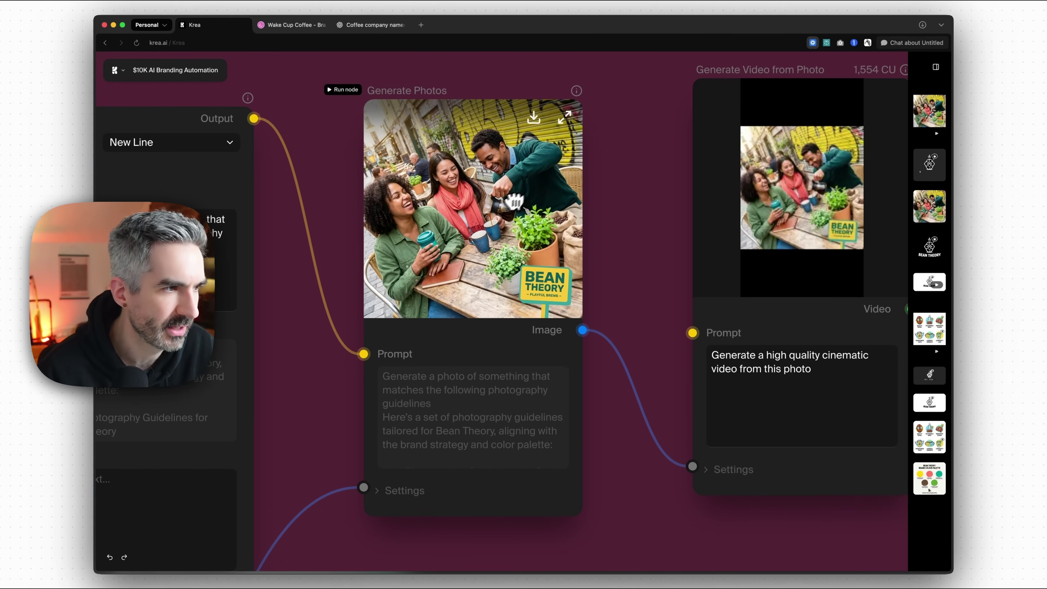
{"action": "scroll", "coordinate": [521, 198], "scroll_direction": "left", "scroll_amount": 5}
{"action": "scroll", "coordinate": [537, 188], "scroll_direction": "down", "scroll_amount": 4}
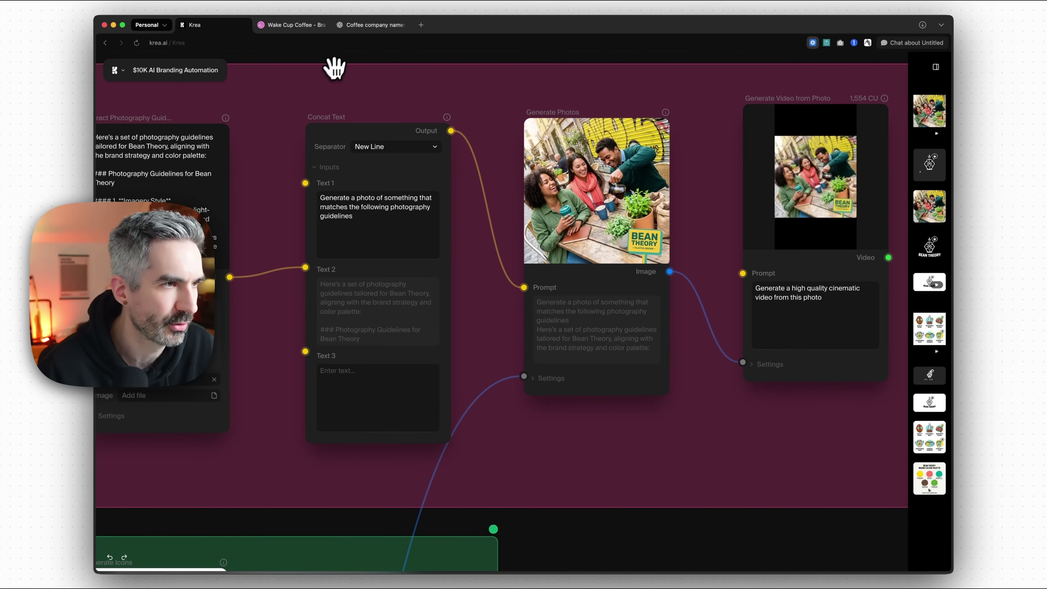
Read through the extracted photography guidelines, covering imagery style, colour palette integration and subject focus.
{"action": "scroll", "coordinate": [339, 70], "scroll_direction": "left", "scroll_amount": 5}
{"action": "scroll", "coordinate": [371, 184], "scroll_direction": "down", "scroll_amount": 1}
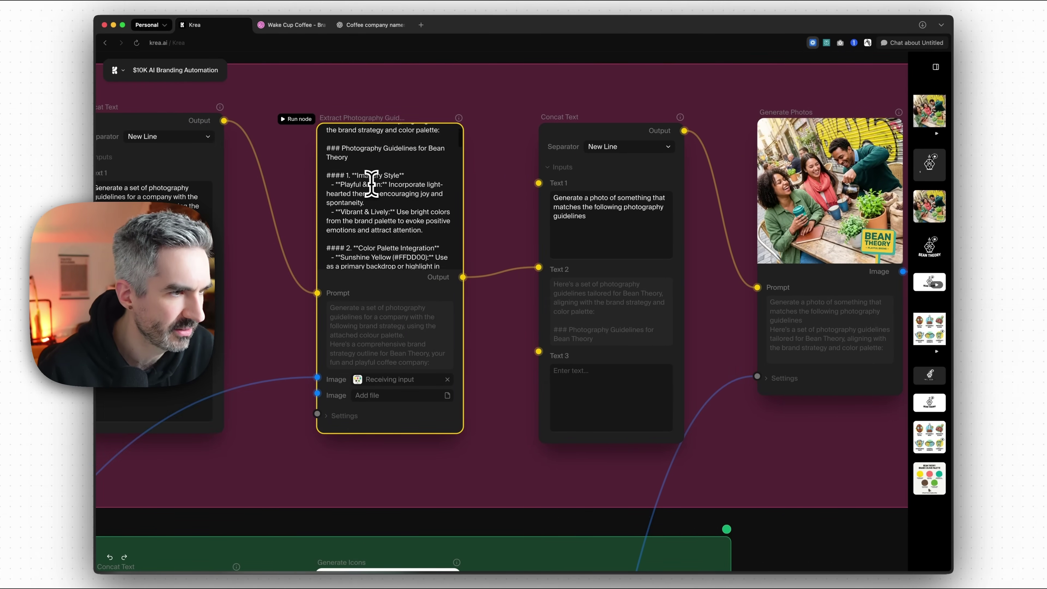
{"action": "scroll", "coordinate": [371, 184], "scroll_direction": "down", "scroll_amount": 3}
{"action": "scroll", "coordinate": [371, 156], "scroll_direction": "down", "scroll_amount": 5}
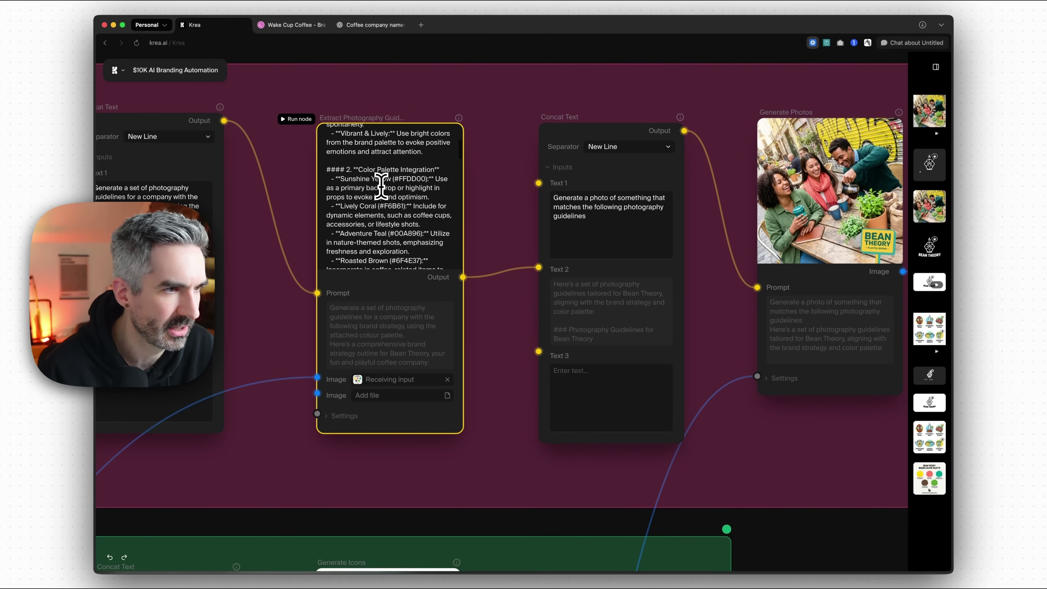
{"action": "scroll", "coordinate": [385, 183], "scroll_direction": "down", "scroll_amount": 2}
{"action": "left_click_drag", "start_coordinate": [381, 219], "coordinate": [390, 169]}
{"action": "left_click", "coordinate": [395, 162]}
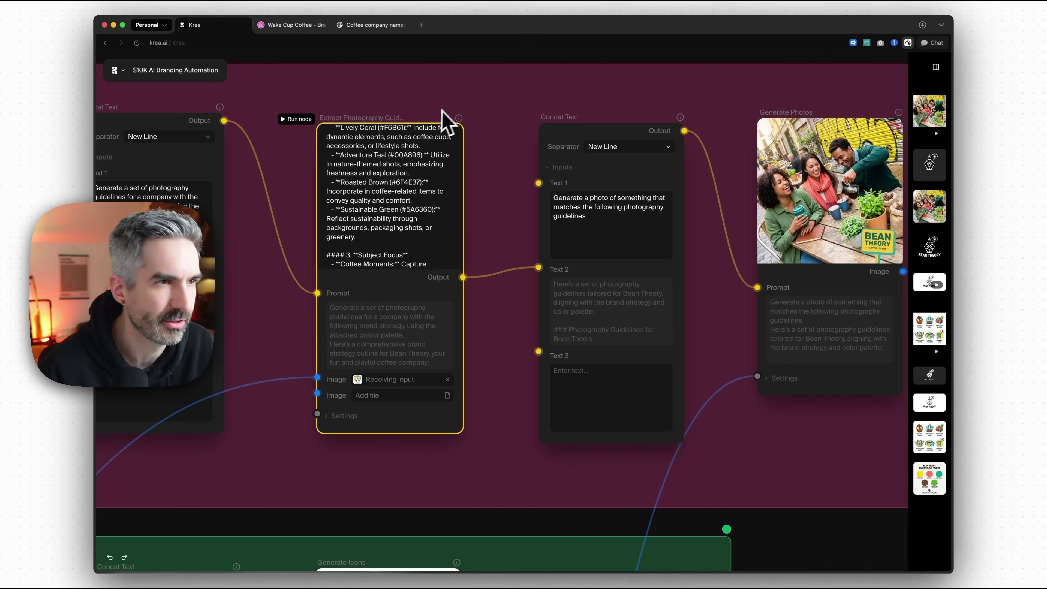
Play the cinematic video generated from the Bean Theory photo, and look over the whole workflow.
{"action": "scroll", "coordinate": [386, 73], "scroll_direction": "right", "scroll_amount": 10}
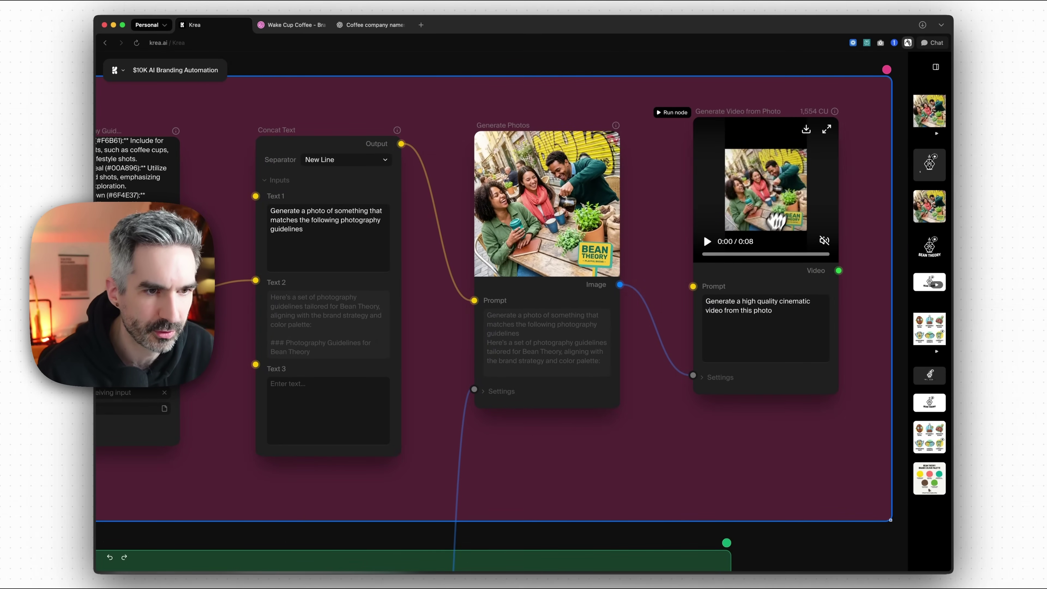
{"action": "scroll", "coordinate": [896, 154], "scroll_direction": "right", "scroll_amount": 5}
{"action": "scroll", "coordinate": [669, 150], "scroll_direction": "up", "scroll_amount": 3}
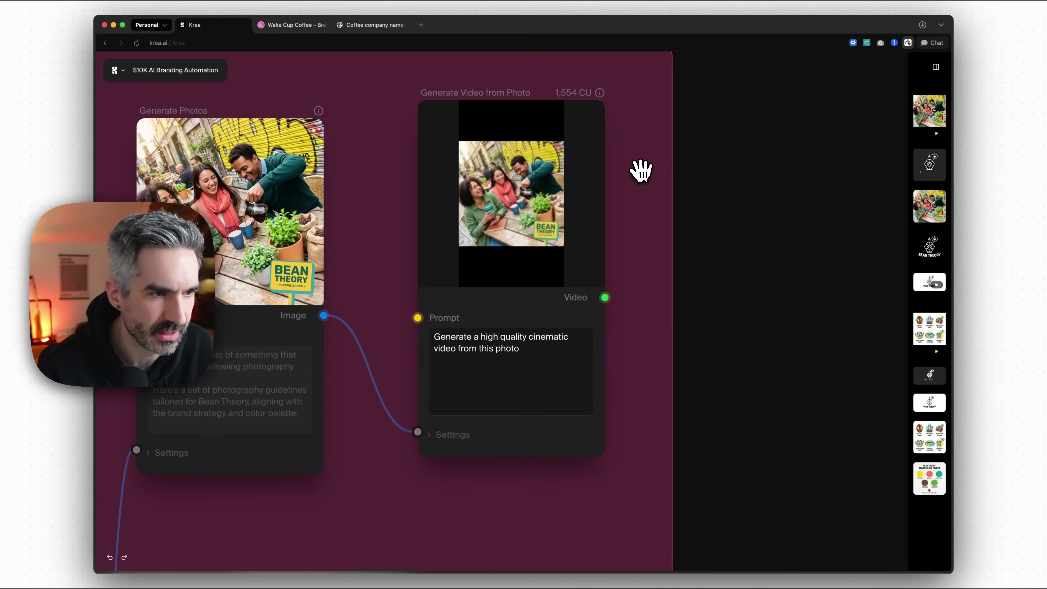
{"action": "scroll", "coordinate": [641, 170], "scroll_direction": "up", "scroll_amount": 2}
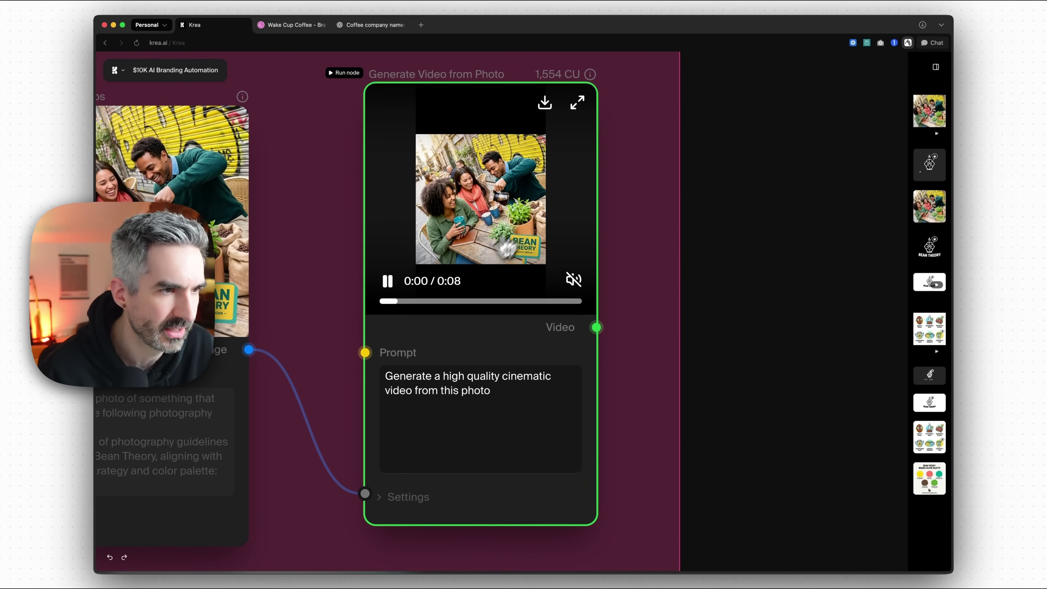
{"action": "scroll", "coordinate": [474, 202], "scroll_direction": "up", "scroll_amount": 3}
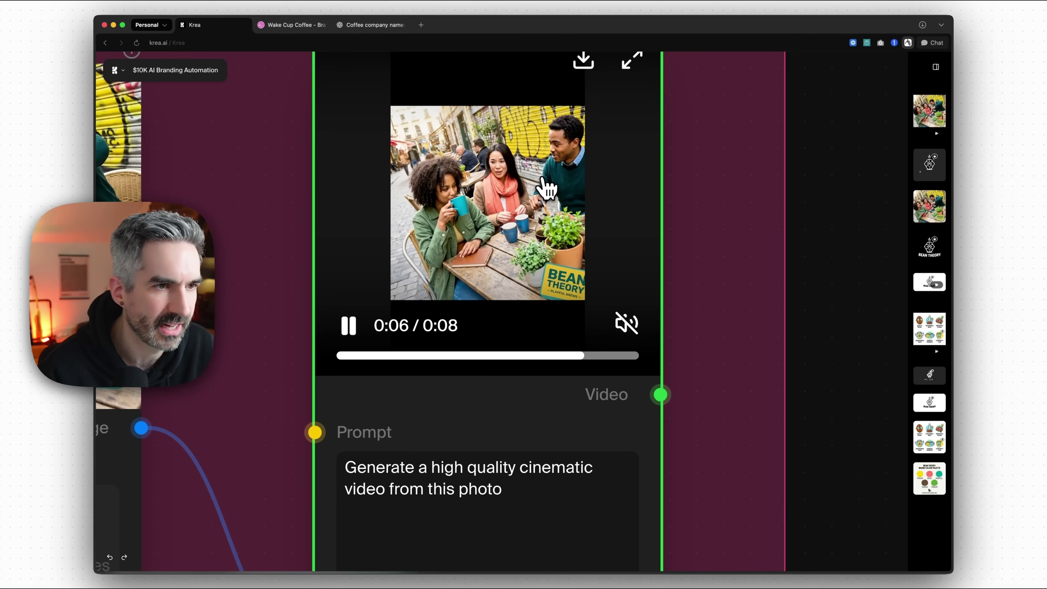
{"action": "scroll", "coordinate": [604, 201], "scroll_direction": "down", "scroll_amount": 5}
{"action": "scroll", "coordinate": [621, 200], "scroll_direction": "down", "scroll_amount": 10}
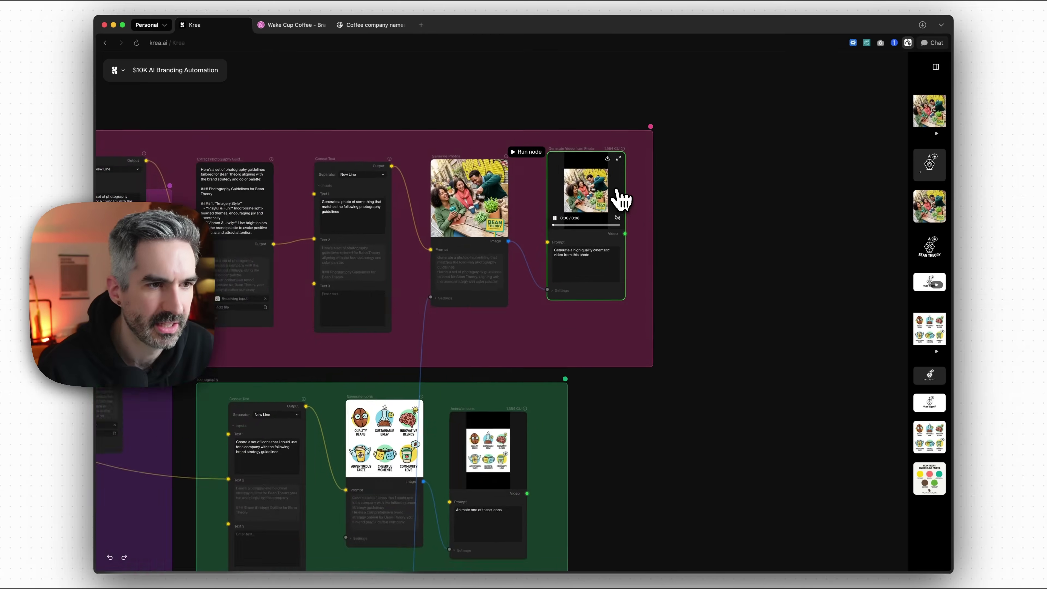
{"action": "left_click_drag", "start_coordinate": [656, 264], "coordinate": [797, 274]}
{"action": "scroll", "coordinate": [738, 258], "scroll_direction": "up", "scroll_amount": 3}
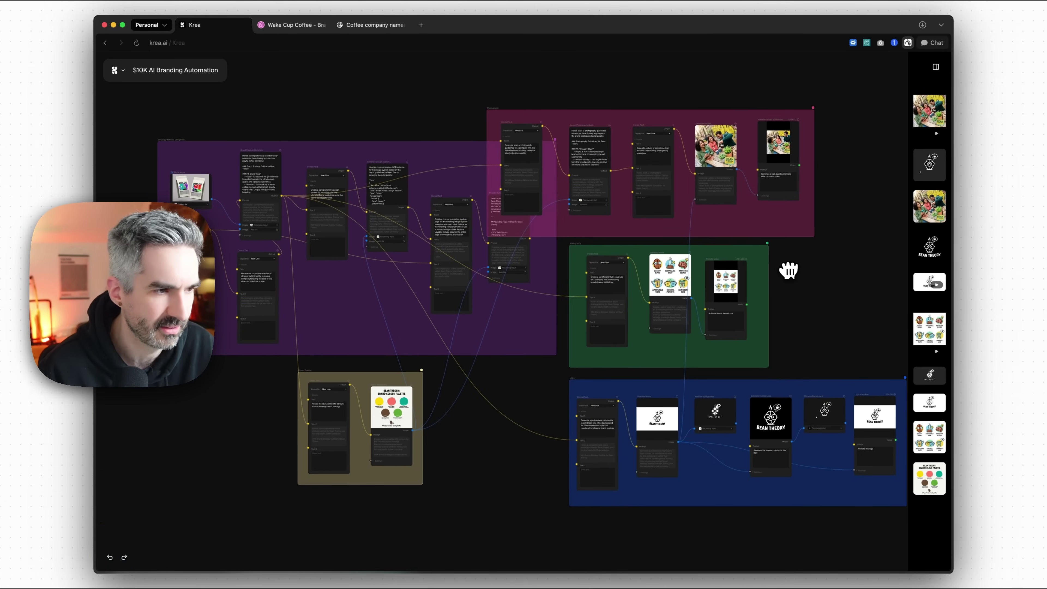
Leave the $10K AI Branding Automation project and create a new workflow on the Nodes page.
{"action": "left_click", "coordinate": [118, 71]}
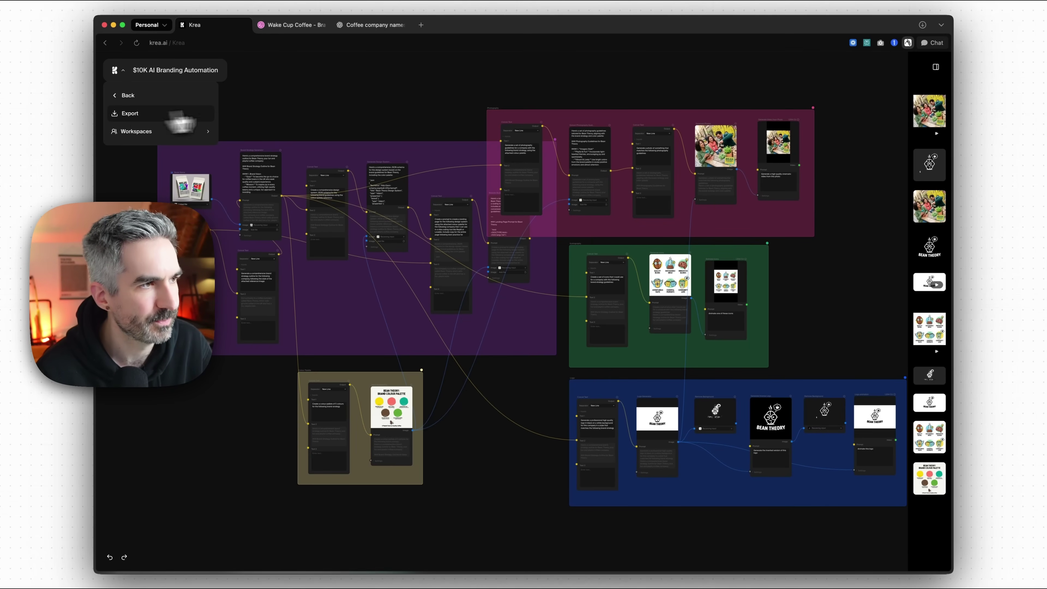
{"action": "left_click", "coordinate": [327, 96]}
{"action": "left_click", "coordinate": [140, 70]}
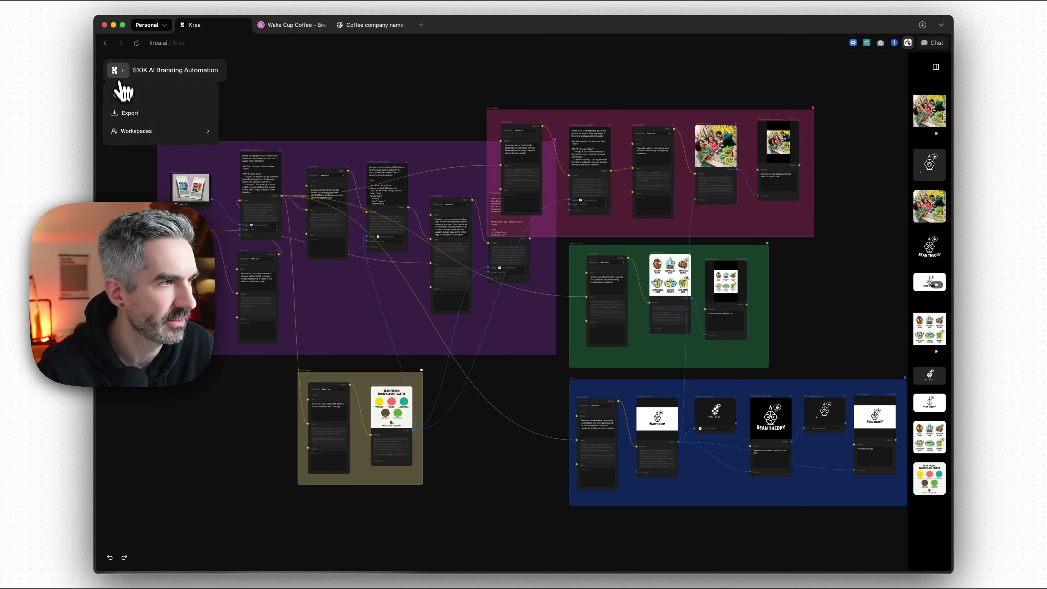
{"action": "left_click", "coordinate": [137, 103]}
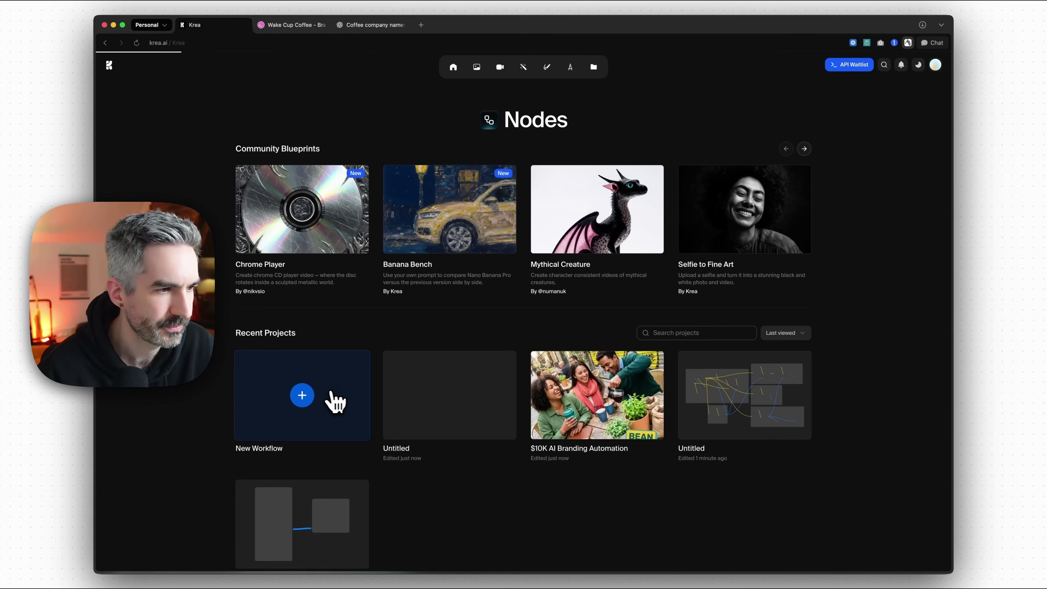
{"action": "left_click", "coordinate": [333, 401]}
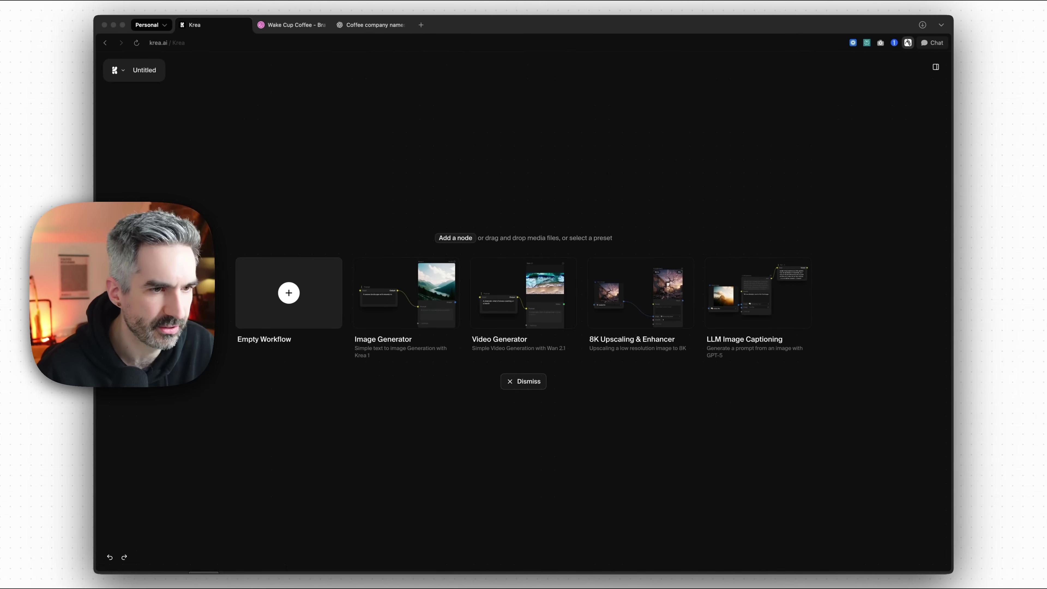
Import 10k-ai-branding-automation.krea from the Downloads folder into the new workflow, dismiss the presets and deselect the imported nodes.
{"action": "left_click", "coordinate": [204, 583]}
{"action": "left_click_drag", "start_coordinate": [535, 194], "coordinate": [368, 199]}
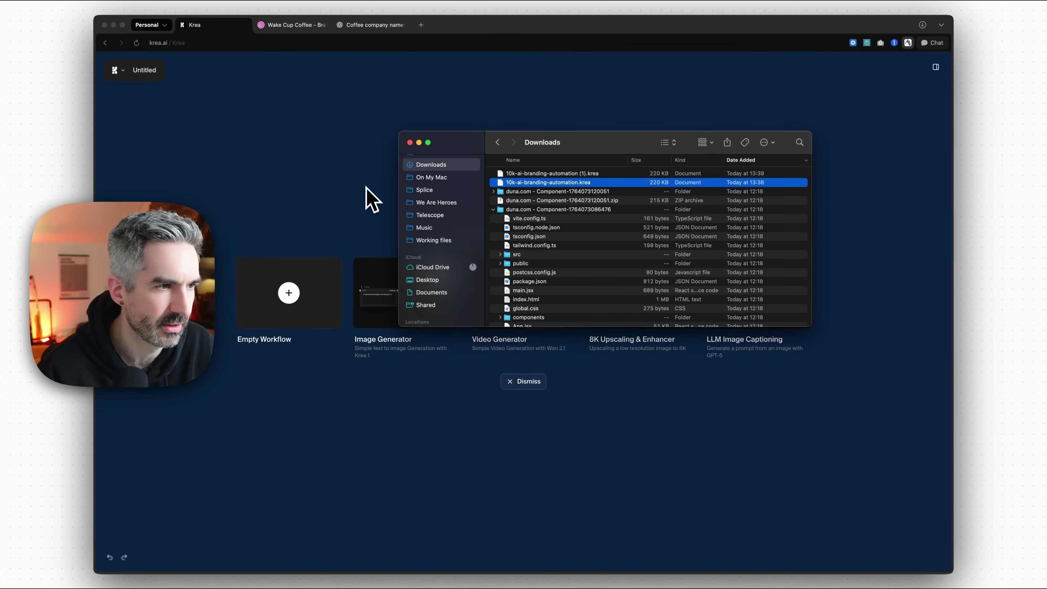
{"action": "left_click", "coordinate": [514, 382]}
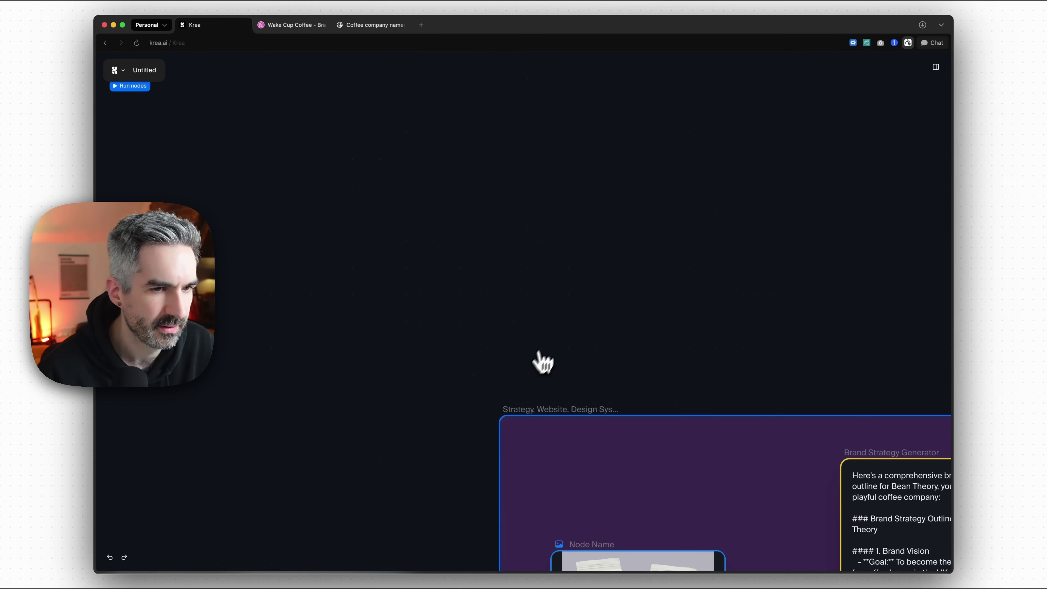
{"action": "scroll", "coordinate": [552, 343], "scroll_direction": "down", "scroll_amount": 8}
{"action": "left_click", "coordinate": [583, 202]}
{"action": "left_click_drag", "start_coordinate": [841, 276], "coordinate": [538, 143]}
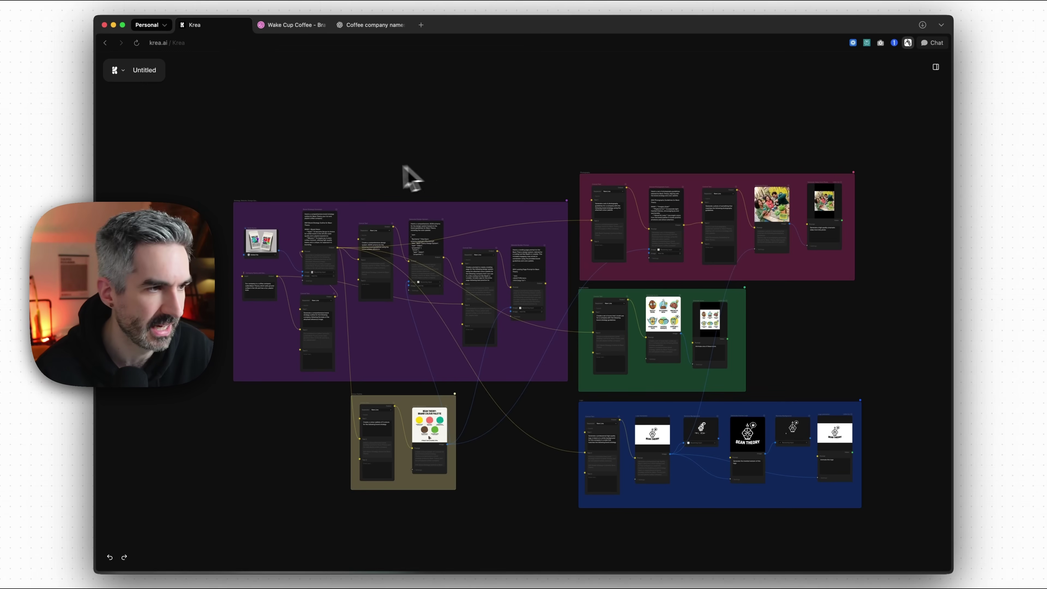
Inspect the reference image, company description and brand strategy nodes in the imported workflow.
{"action": "scroll", "coordinate": [289, 202], "scroll_direction": "up", "scroll_amount": 5}
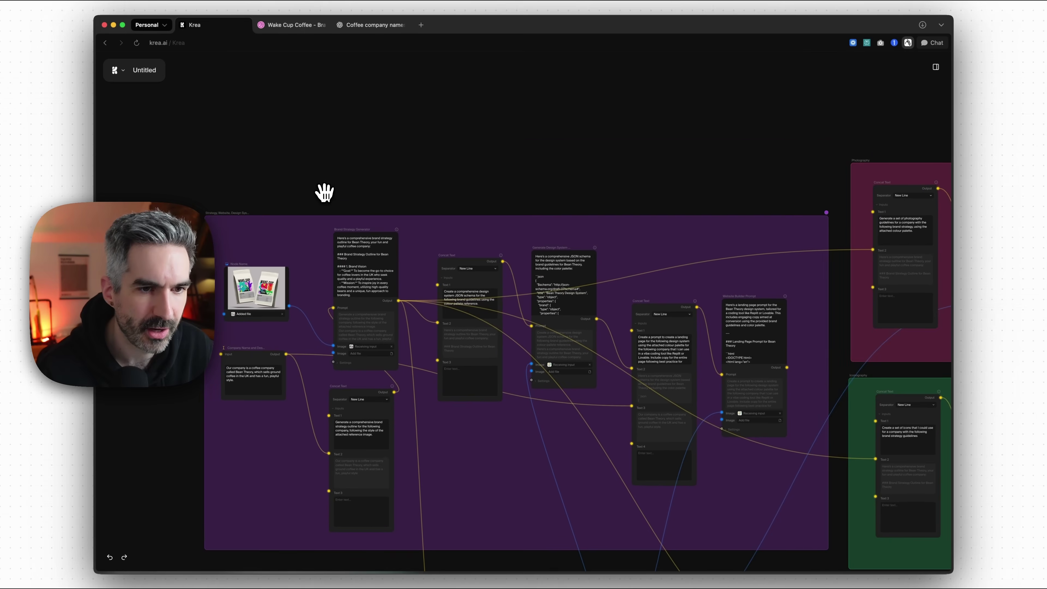
{"action": "left_click_drag", "start_coordinate": [327, 191], "coordinate": [444, 113]}
{"action": "scroll", "coordinate": [335, 133], "scroll_direction": "up", "scroll_amount": 5}
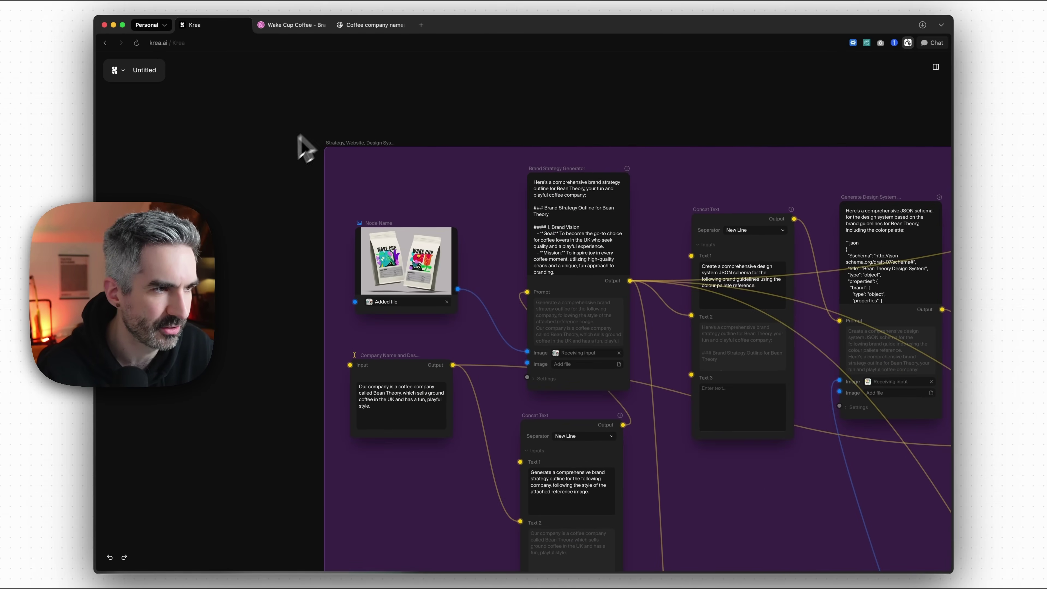
{"action": "left_click_drag", "start_coordinate": [279, 219], "coordinate": [322, 178]}
{"action": "scroll", "coordinate": [322, 159], "scroll_direction": "up", "scroll_amount": 5}
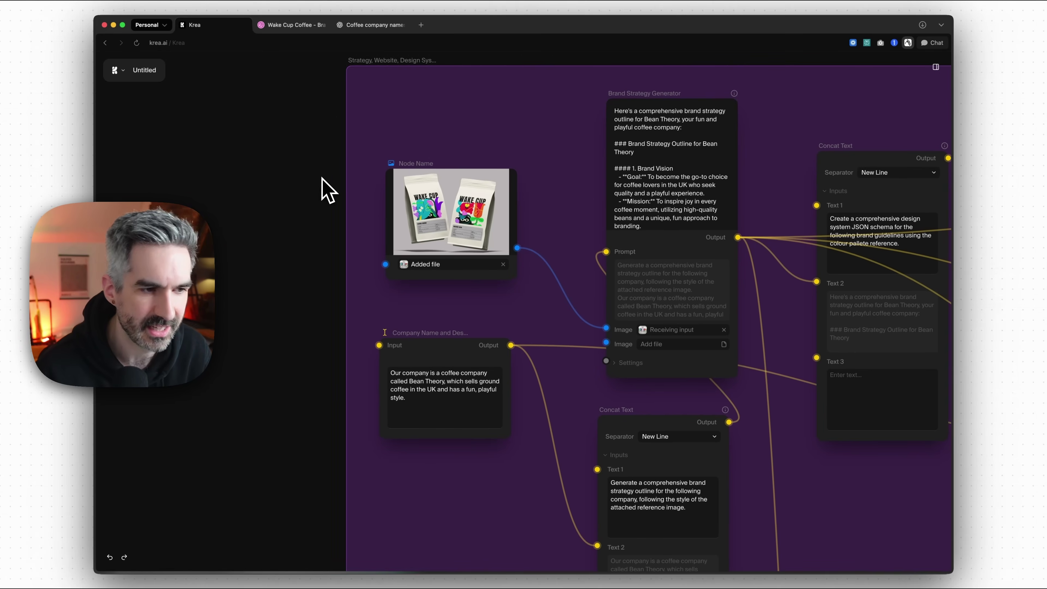
Switch to Dribbble, close the Wake Cup Coffee shot and search for "brand identity outdoors".
{"action": "left_click", "coordinate": [307, 27]}
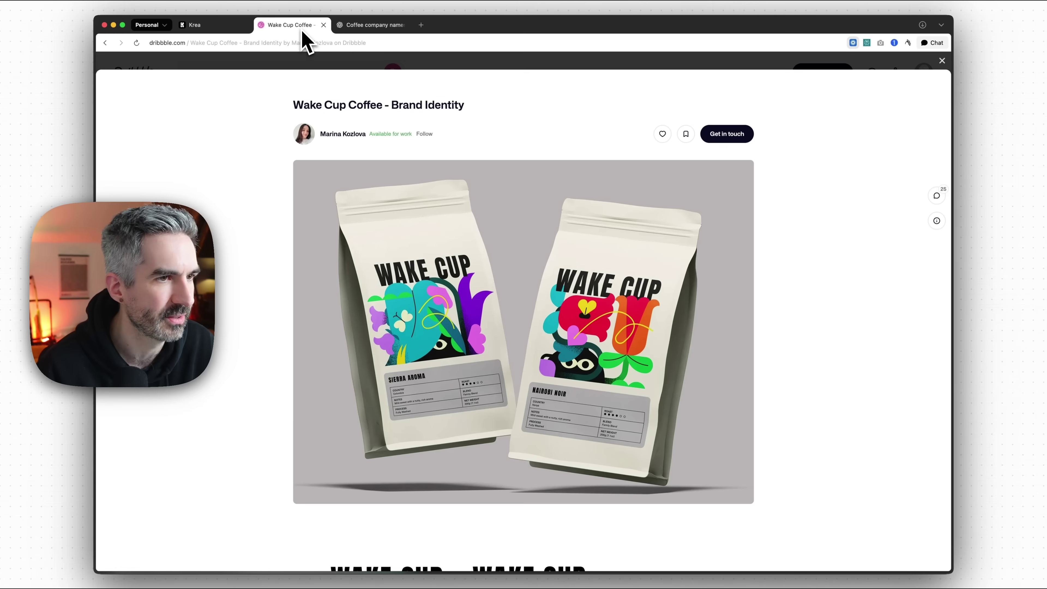
{"action": "left_click", "coordinate": [841, 63]}
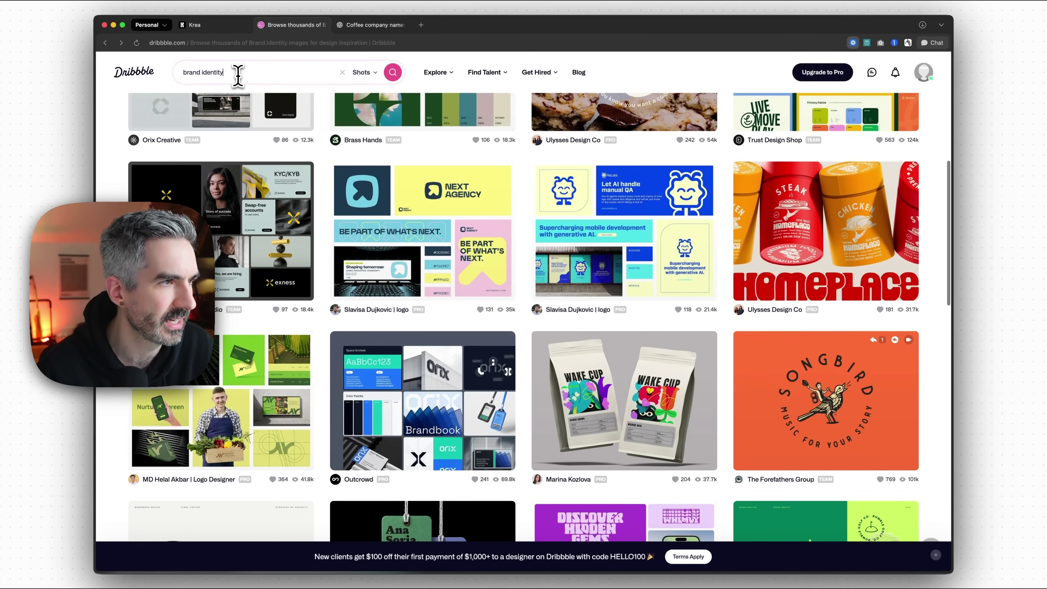
{"action": "left_click", "coordinate": [215, 73]}
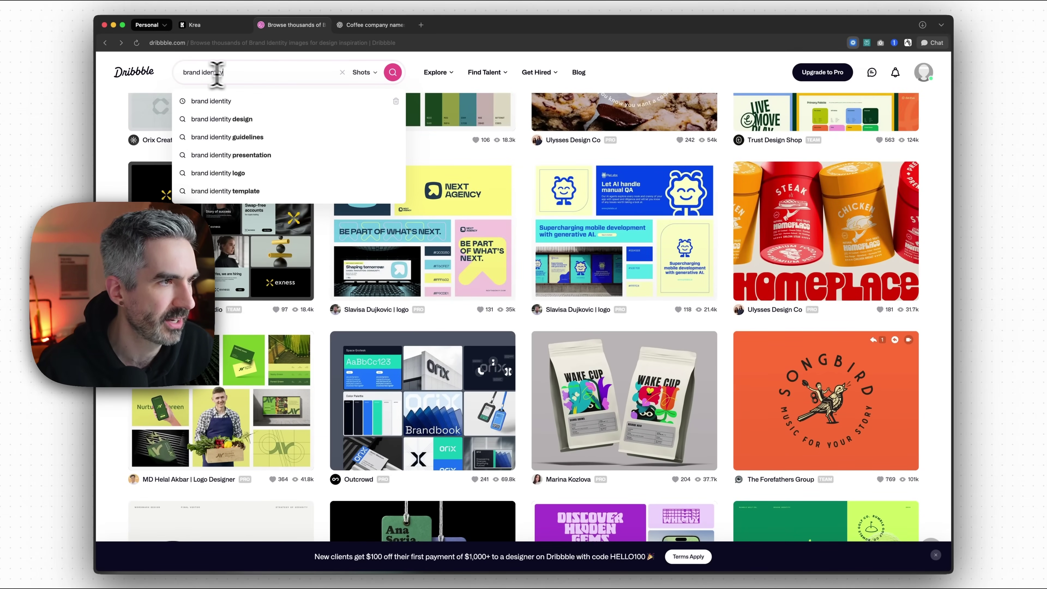
{"action": "type", "text": "outdoors"}
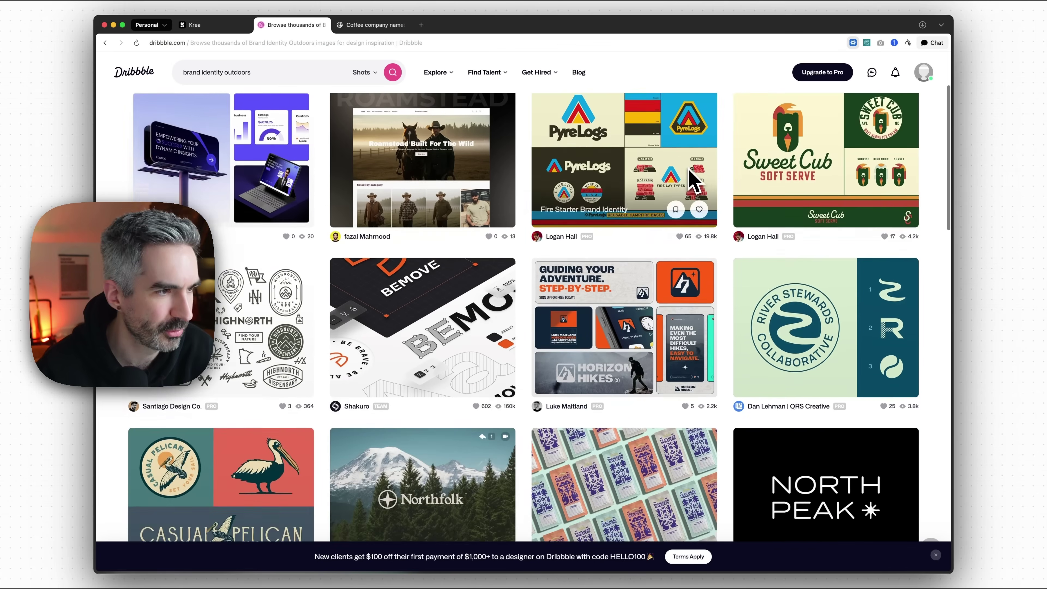
Browse the outdoor brand identity shots for a possible style reference image.
{"action": "scroll", "coordinate": [694, 182], "scroll_direction": "down", "scroll_amount": 10}
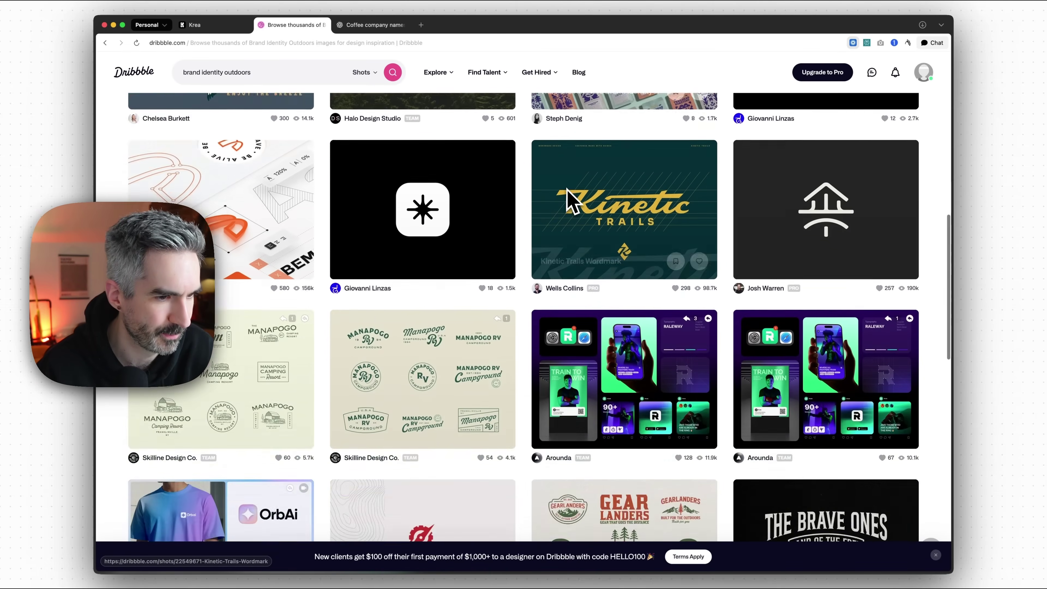
{"action": "scroll", "coordinate": [569, 199], "scroll_direction": "down", "scroll_amount": 18}
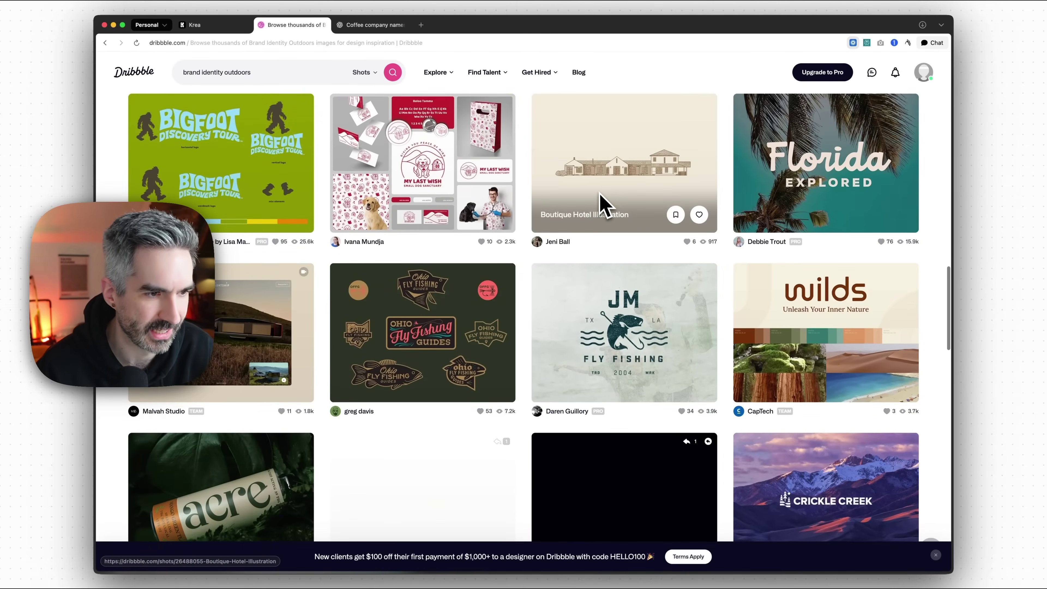
{"action": "scroll", "coordinate": [606, 204], "scroll_direction": "down", "scroll_amount": 18}
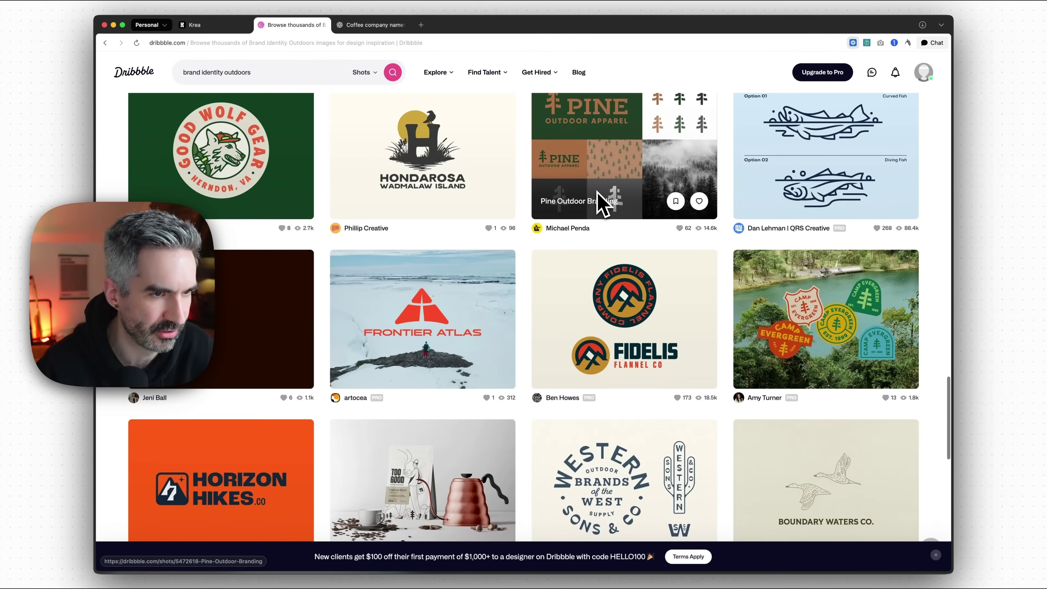
{"action": "scroll", "coordinate": [604, 205], "scroll_direction": "down", "scroll_amount": 1}
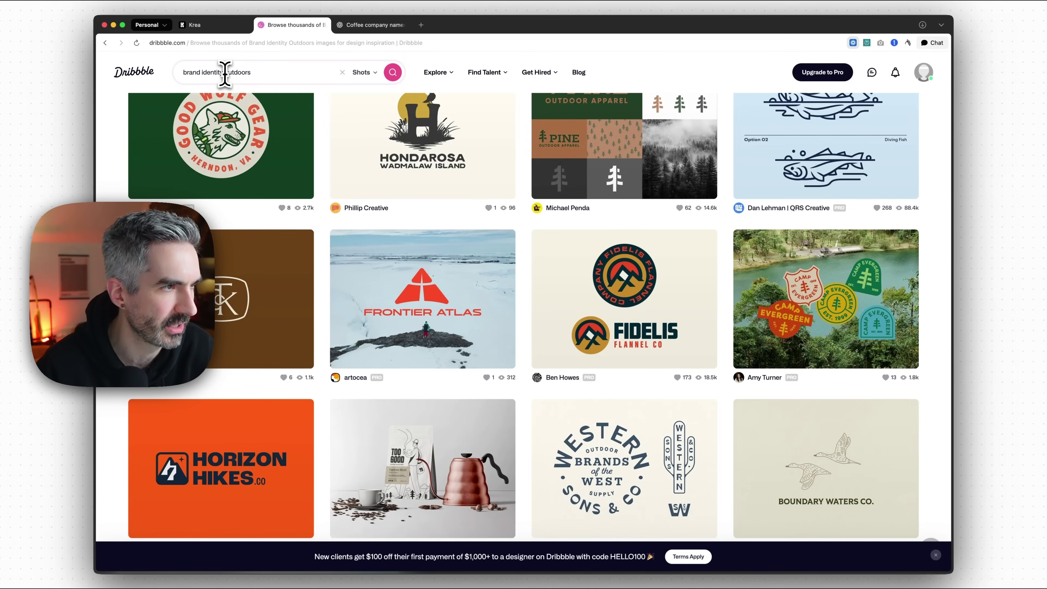
Search Dribbble for "brand identity extreme sports" and open the Smavo - Brand Identity shot.
{"action": "type", "text": "extra"}
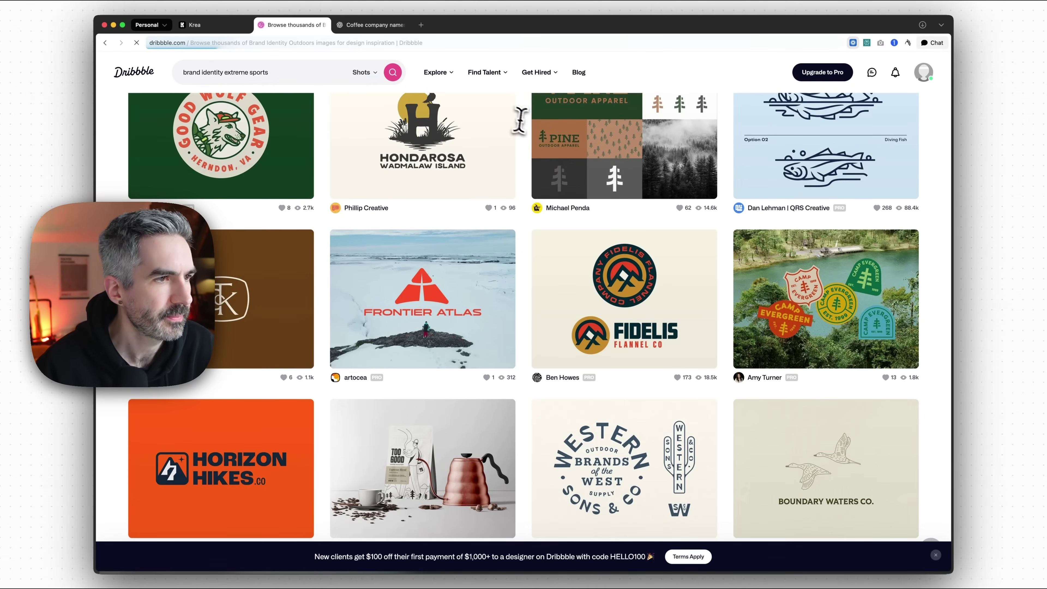
{"action": "scroll", "coordinate": [656, 145], "scroll_direction": "down", "scroll_amount": 4}
{"action": "scroll", "coordinate": [655, 144], "scroll_direction": "down", "scroll_amount": 10}
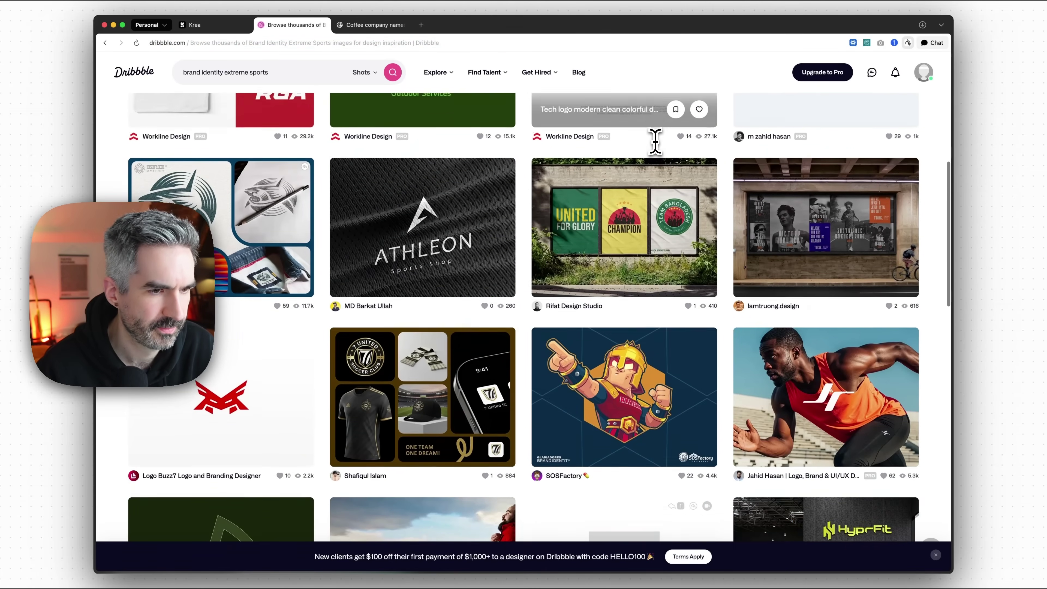
{"action": "left_click", "coordinate": [431, 189]}
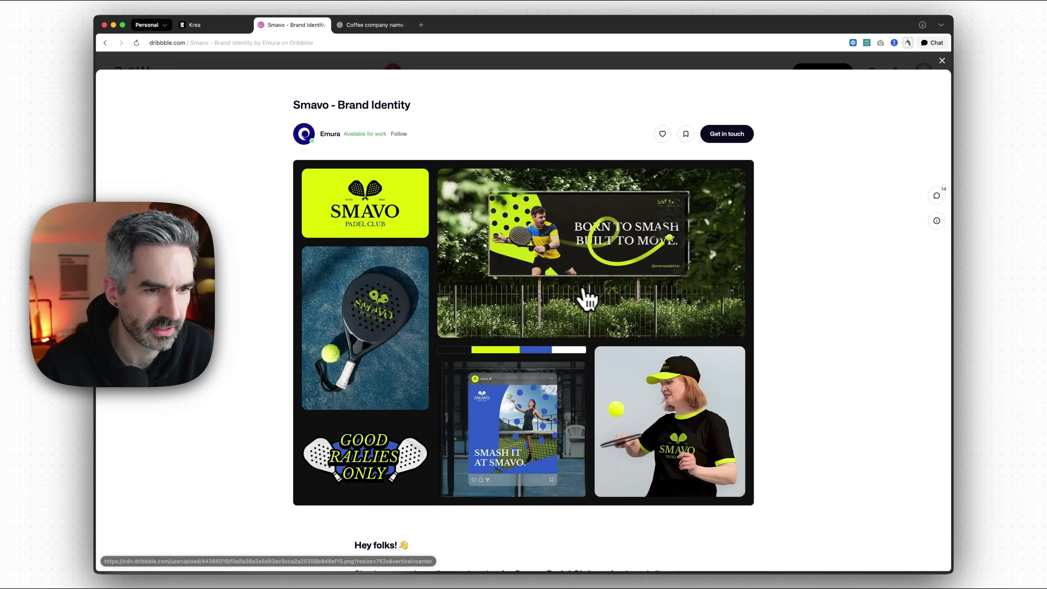
Copy the Smavo shot's image and paste it into the Krea workflow as a new image node outside the purple group.
{"action": "right_click", "coordinate": [555, 294]}
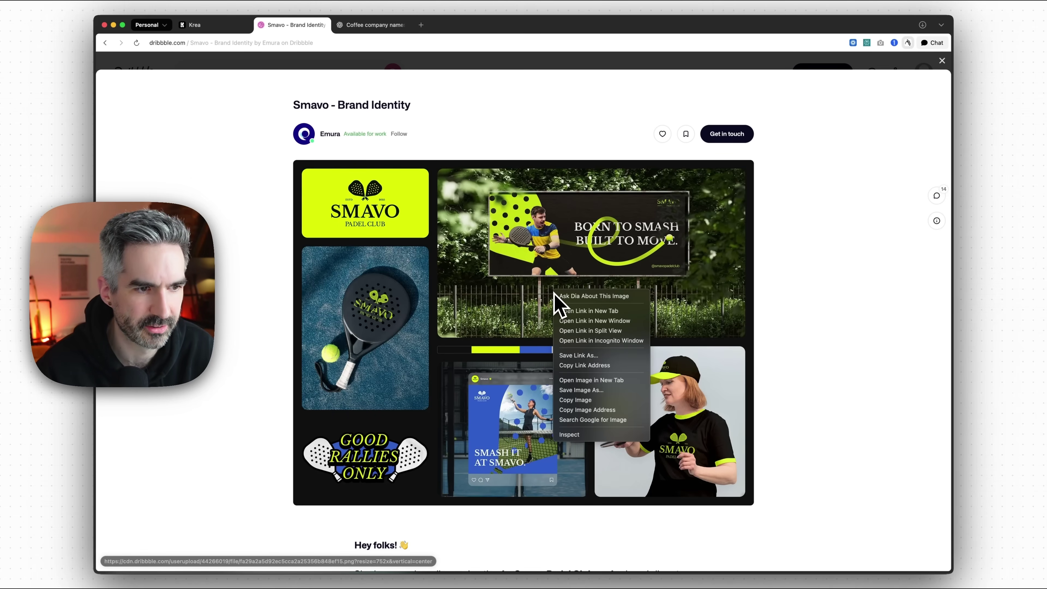
{"action": "left_click", "coordinate": [576, 400]}
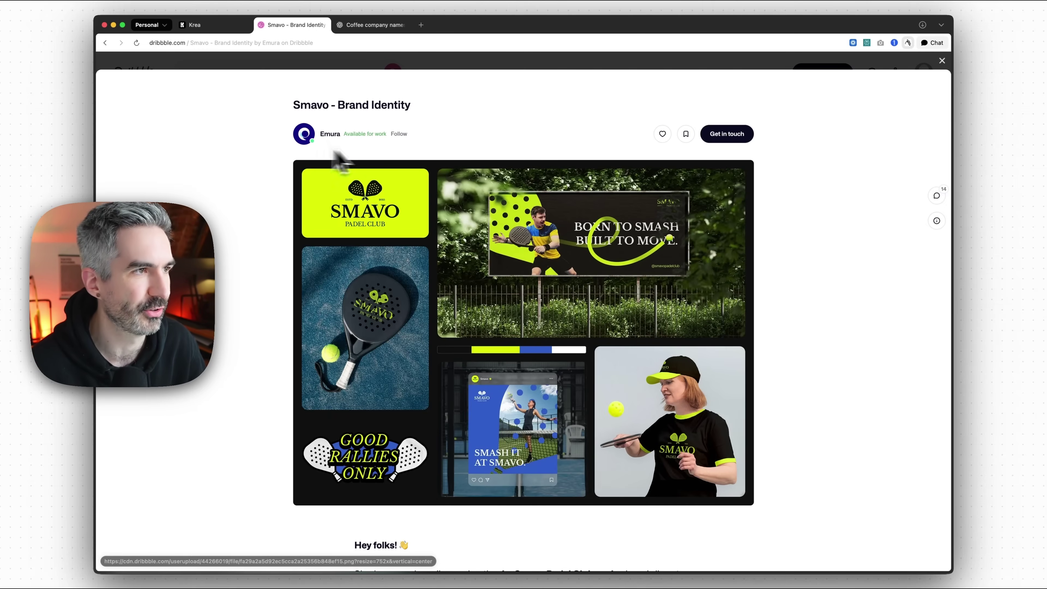
{"action": "left_click", "coordinate": [205, 27]}
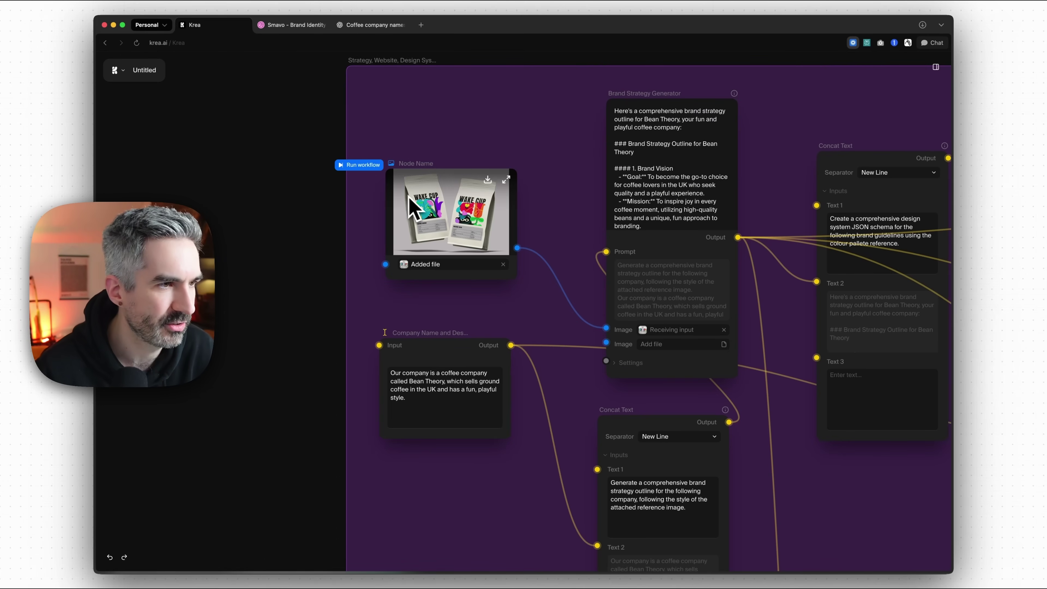
{"action": "key", "text": "super+v"}
{"action": "left_click_drag", "start_coordinate": [550, 330], "coordinate": [222, 162]}
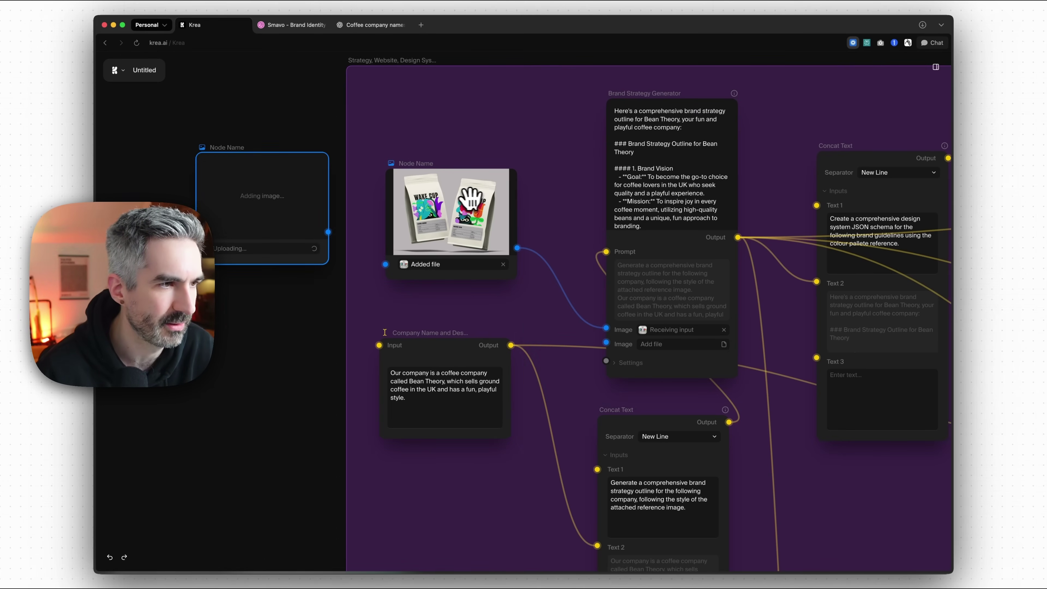
Replace the Wake Cup image node with the Smavo node and connect it to the Brand Strategy Generator's image input.
{"action": "left_click", "coordinate": [458, 198]}
{"action": "key", "text": "BackSpace"}
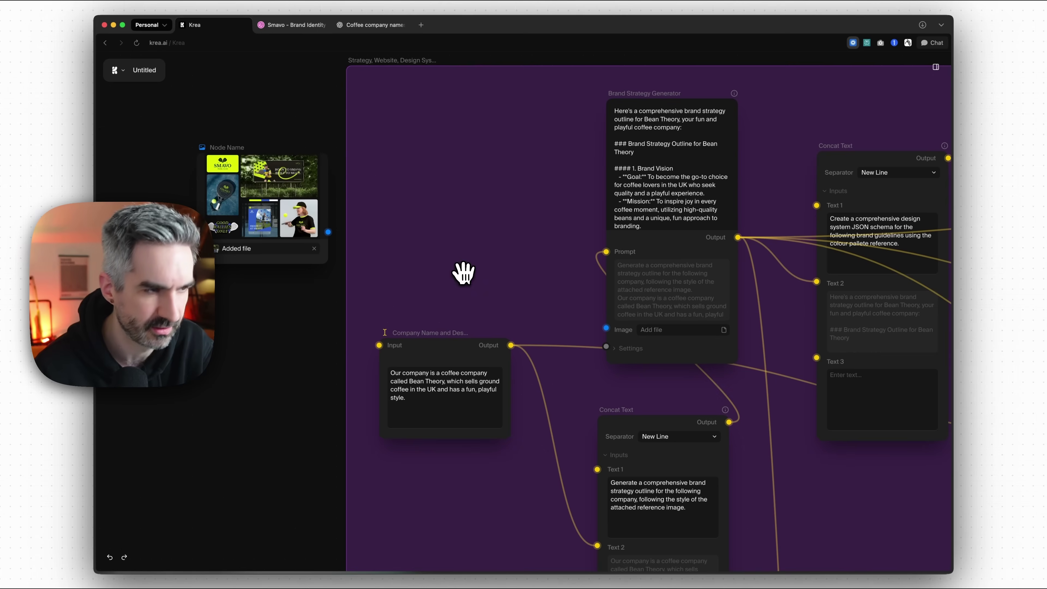
{"action": "left_click_drag", "start_coordinate": [306, 253], "coordinate": [478, 269]}
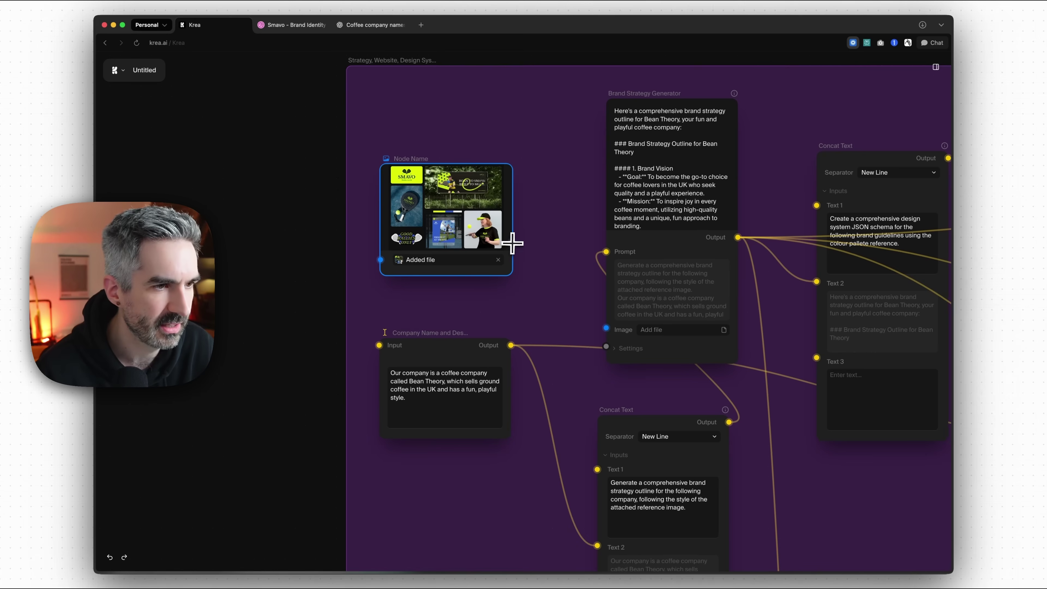
{"action": "left_click_drag", "start_coordinate": [610, 330], "coordinate": [606, 329]}
{"action": "left_click", "coordinate": [445, 397]}
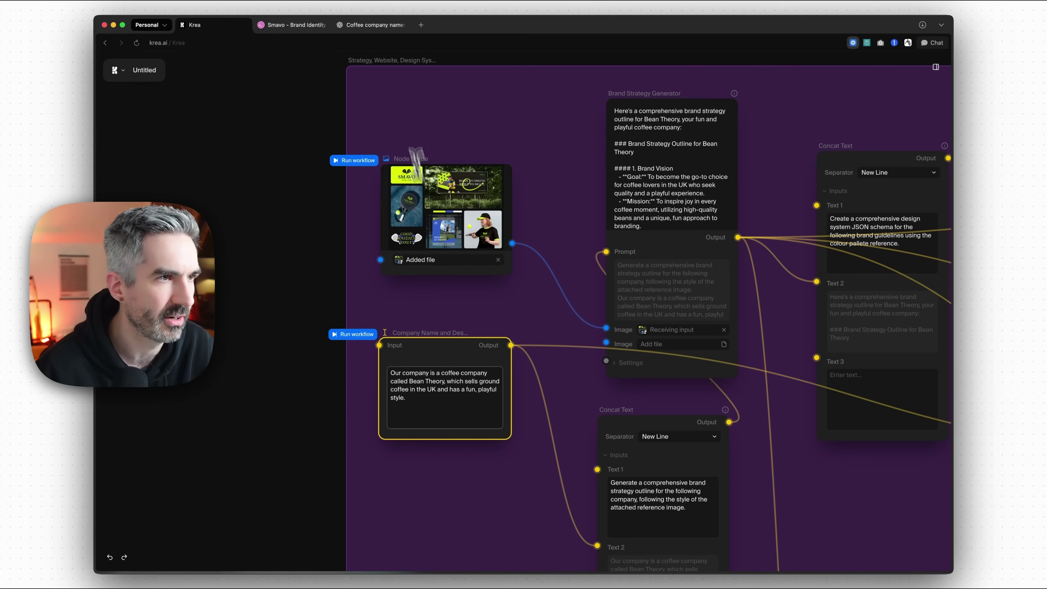
Switch to ChatGPT and ask in a new chat "Give me a name and description for a padel company".
{"action": "left_click", "coordinate": [370, 26]}
{"action": "left_click", "coordinate": [108, 86]}
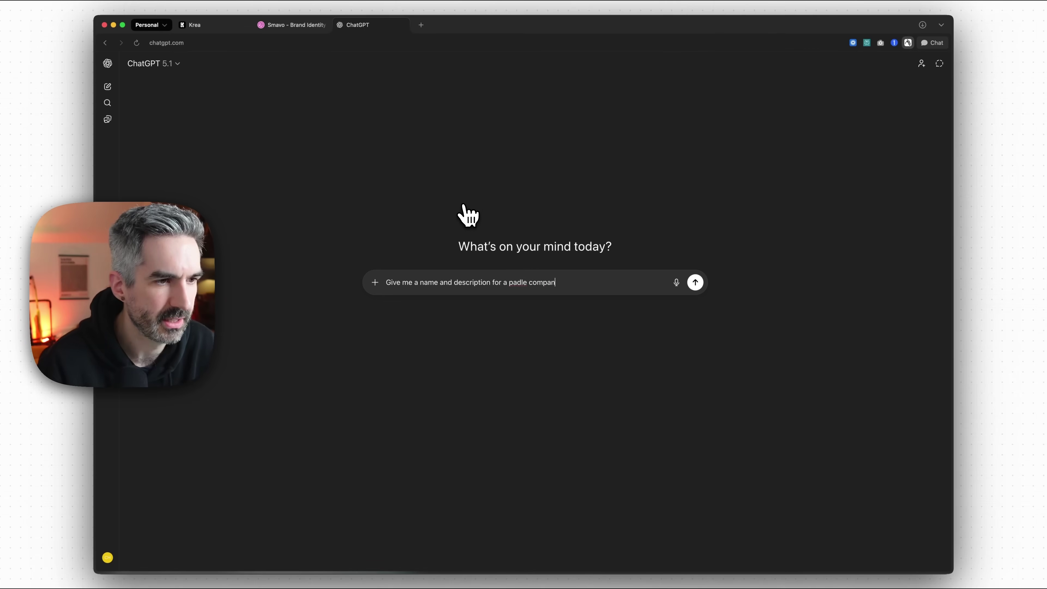
{"action": "type", "text": "y"}
{"action": "key", "text": "Return"}
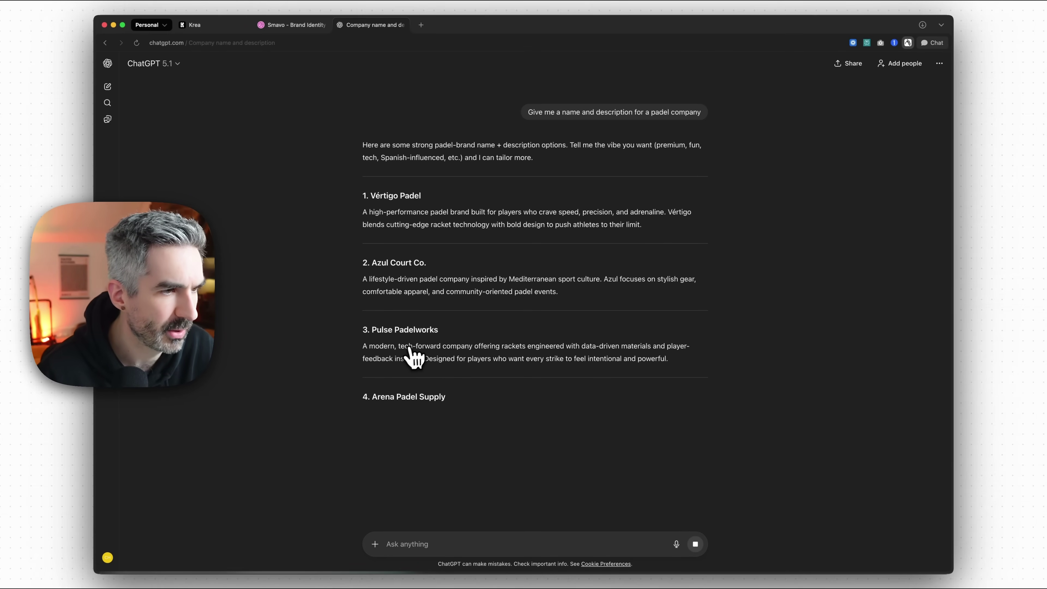
Review the suggested padel brands and ask ChatGPT for more playful and fun options.
{"action": "scroll", "coordinate": [453, 326], "scroll_direction": "down", "scroll_amount": 1}
{"action": "scroll", "coordinate": [458, 336], "scroll_direction": "down", "scroll_amount": 5}
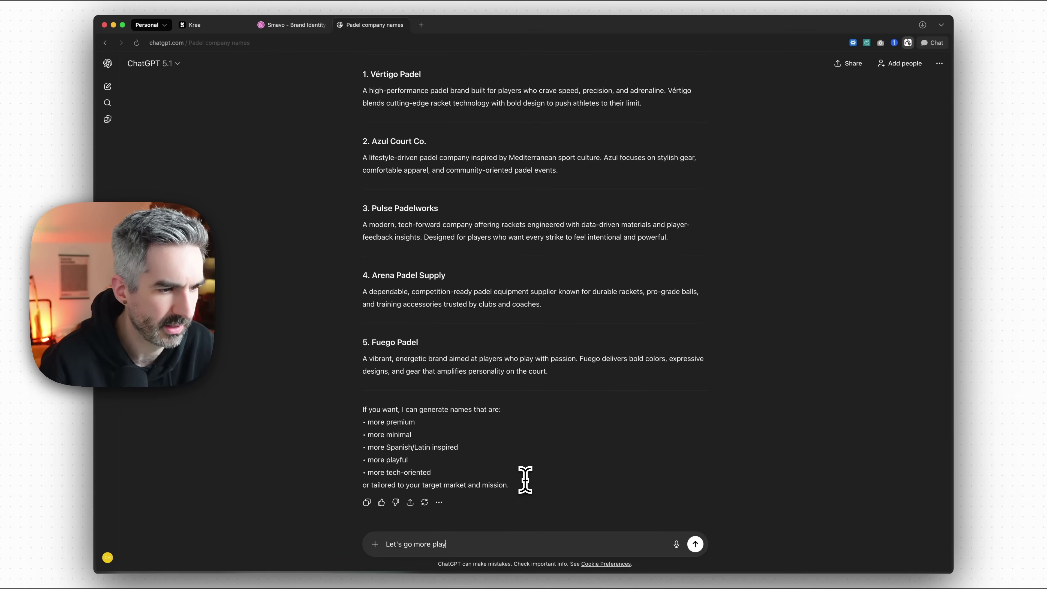
{"action": "key", "text": "Return"}
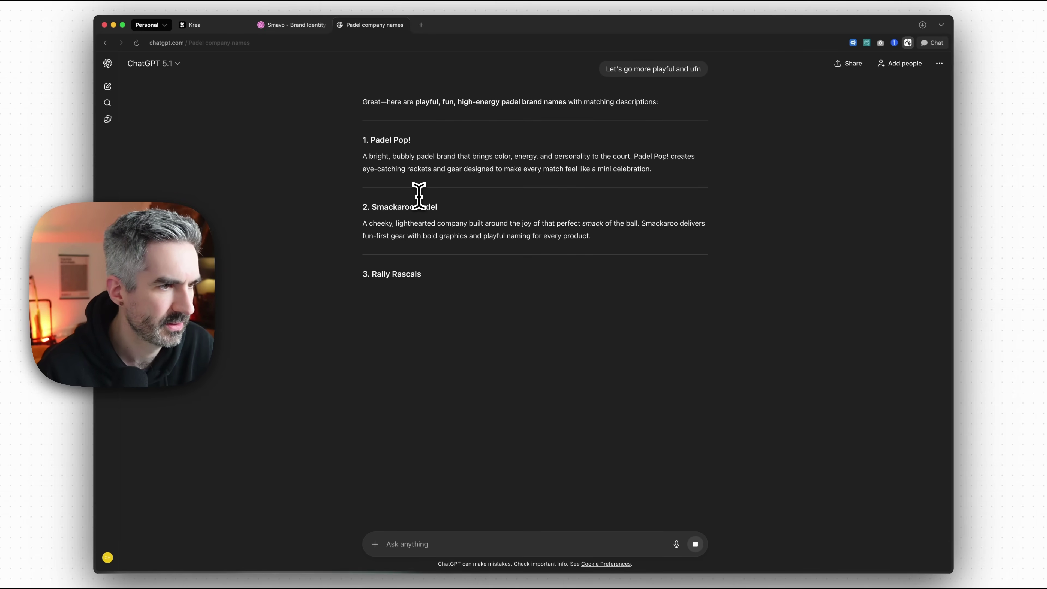
Copy the brand name "Padel Pop!" from the playful suggestions.
{"action": "left_click_drag", "start_coordinate": [412, 140], "coordinate": [373, 140]}
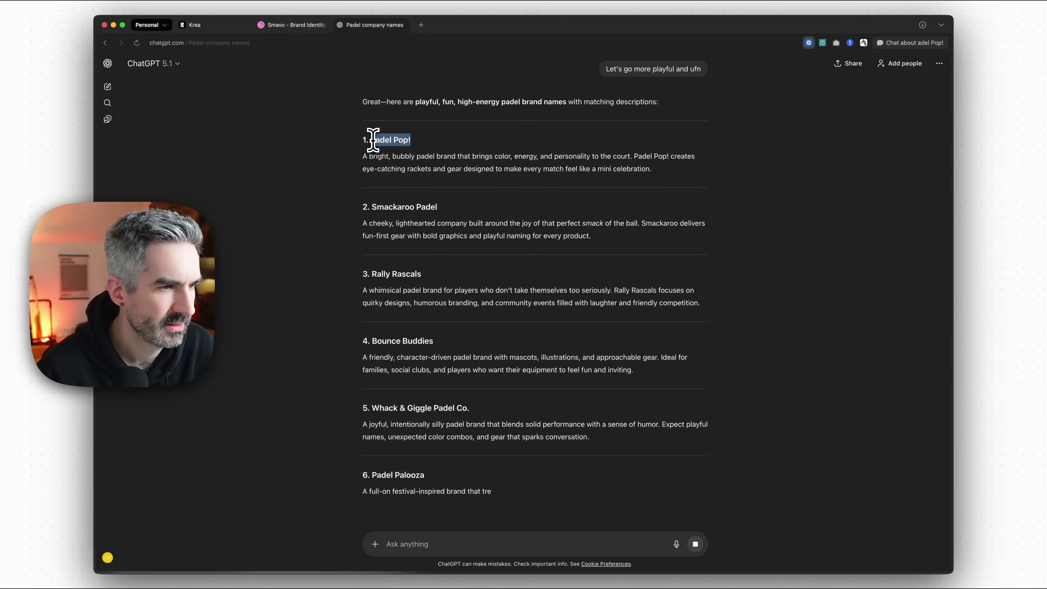
{"action": "left_click", "coordinate": [417, 165]}
{"action": "left_click_drag", "start_coordinate": [373, 138], "coordinate": [372, 139]}
In Krea, rewrite the company description as Padel Pop!, a Padel equipment company that runs clubs and events globally to spread the word about padel.
{"action": "key", "text": "ctrl+Tab"}
{"action": "triple_click", "coordinate": [432, 375]}
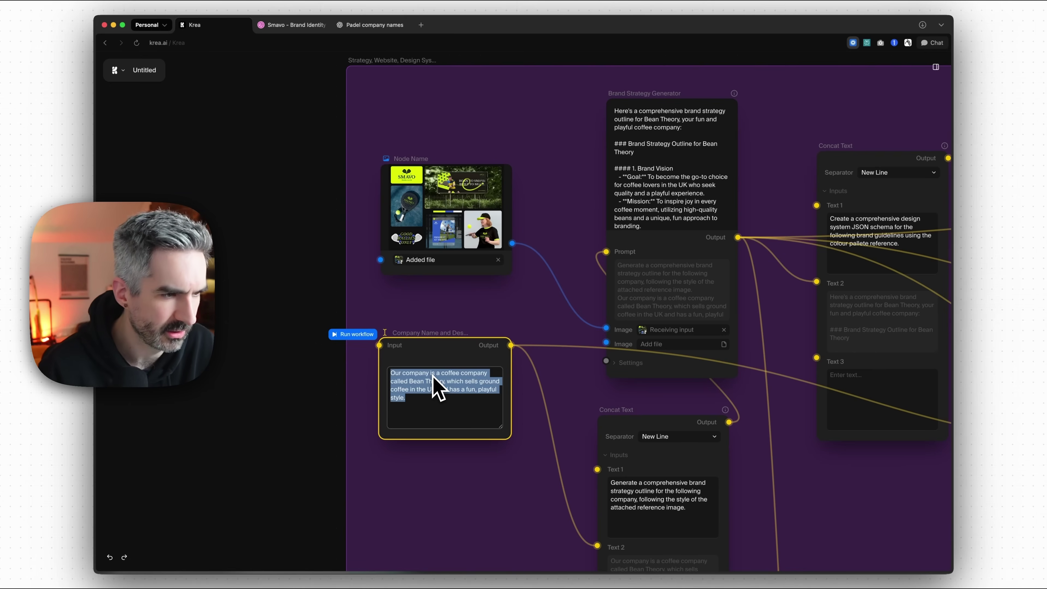
{"action": "type", "text": "Our"}
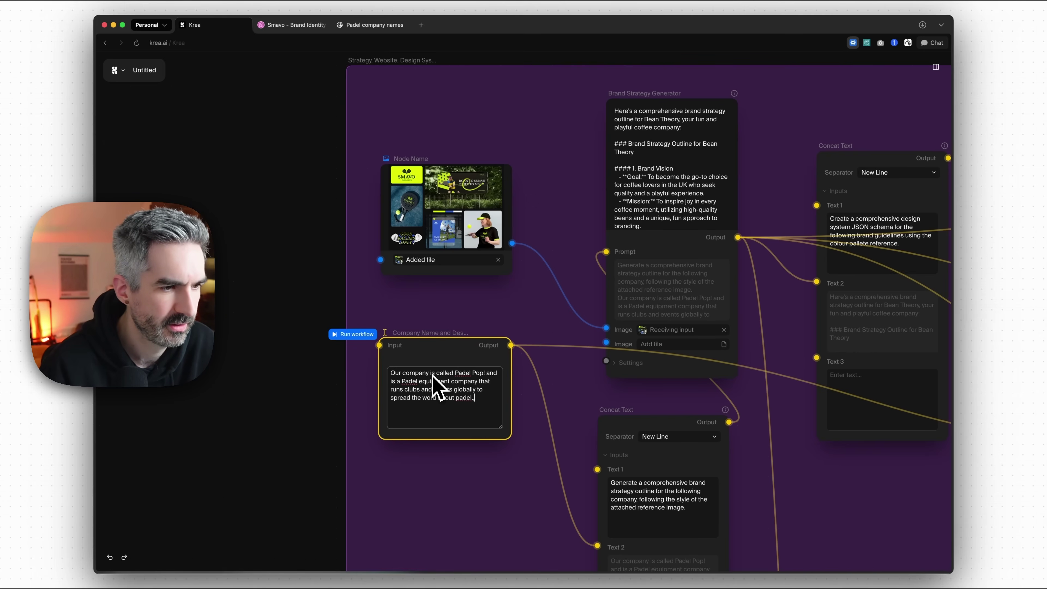
{"action": "left_click", "coordinate": [292, 337]}
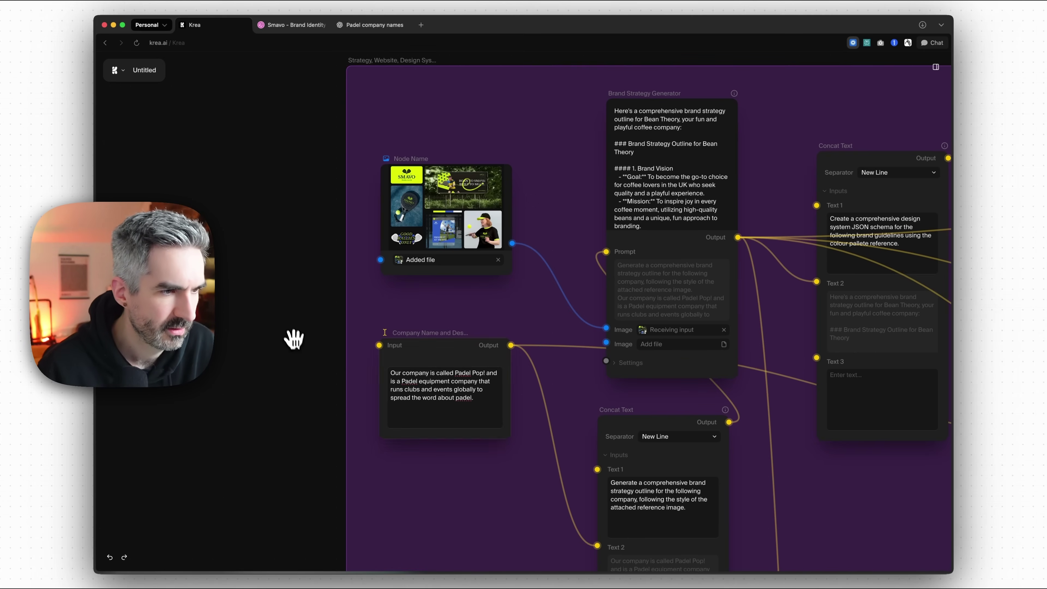
Run the workflow from the company name and description node.
{"action": "left_click_drag", "start_coordinate": [291, 325], "coordinate": [101, 234]}
{"action": "left_click", "coordinate": [255, 260]}
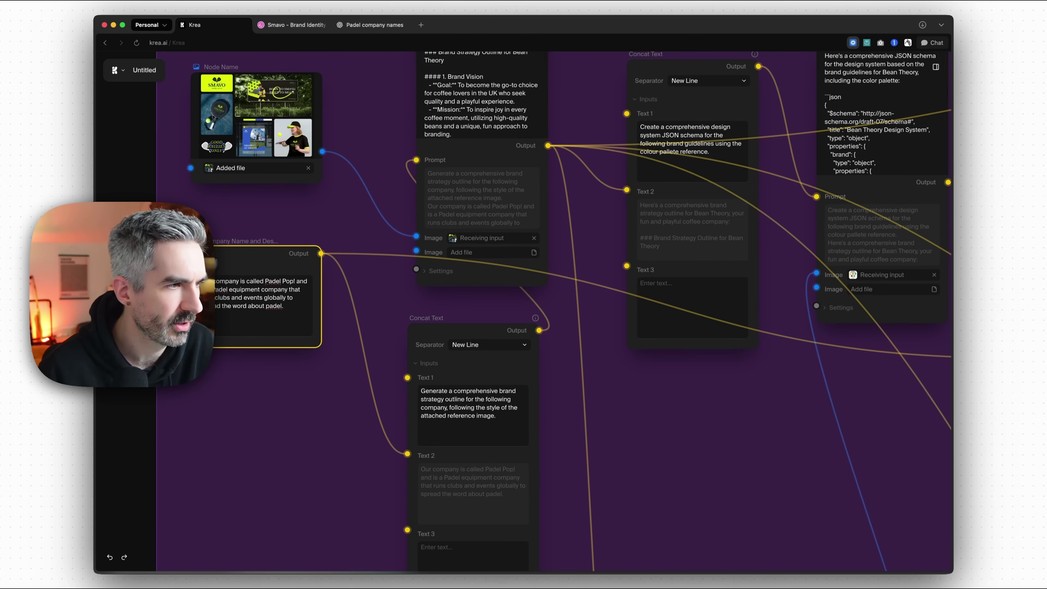
{"action": "left_click", "coordinate": [164, 241]}
{"action": "scroll", "coordinate": [129, 191], "scroll_direction": "down", "scroll_amount": 3}
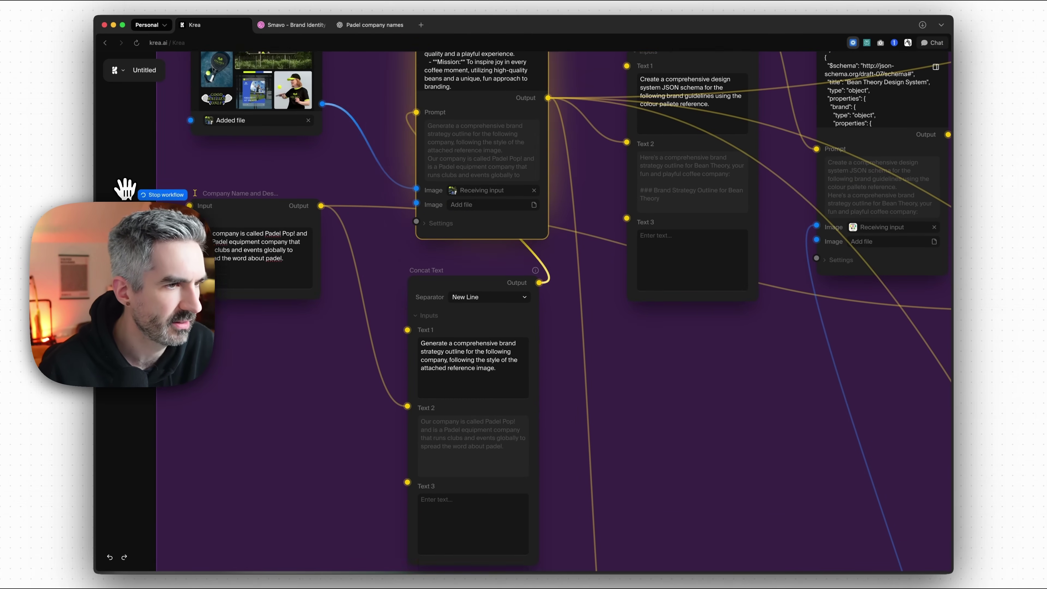
Read through the Padel Pop! brand strategy outline in the Brand Strategy Generator node, from the brand overview to its closing paragraph.
{"action": "scroll", "coordinate": [184, 180], "scroll_direction": "down", "scroll_amount": 2}
{"action": "scroll", "coordinate": [183, 181], "scroll_direction": "down", "scroll_amount": 2}
{"action": "left_click_drag", "start_coordinate": [413, 511], "coordinate": [422, 551]}
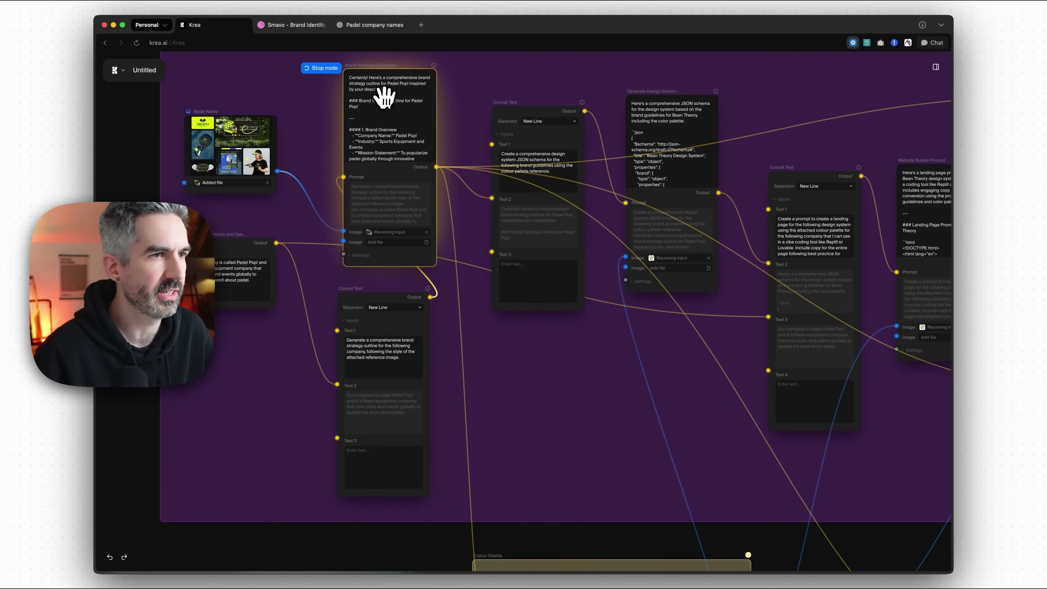
{"action": "scroll", "coordinate": [330, 103], "scroll_direction": "up", "scroll_amount": 5}
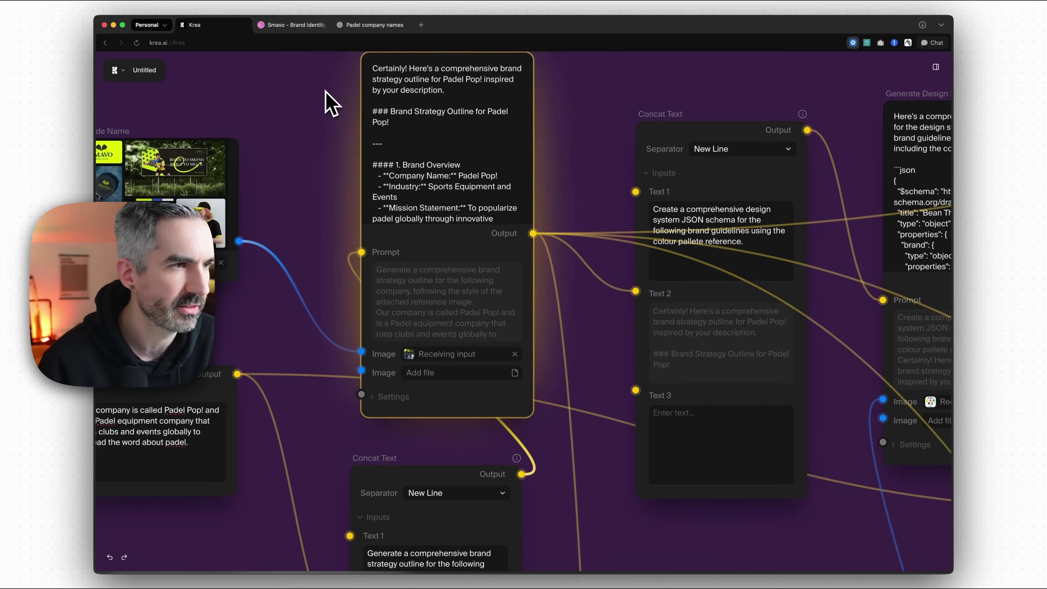
{"action": "scroll", "coordinate": [452, 143], "scroll_direction": "down", "scroll_amount": 5}
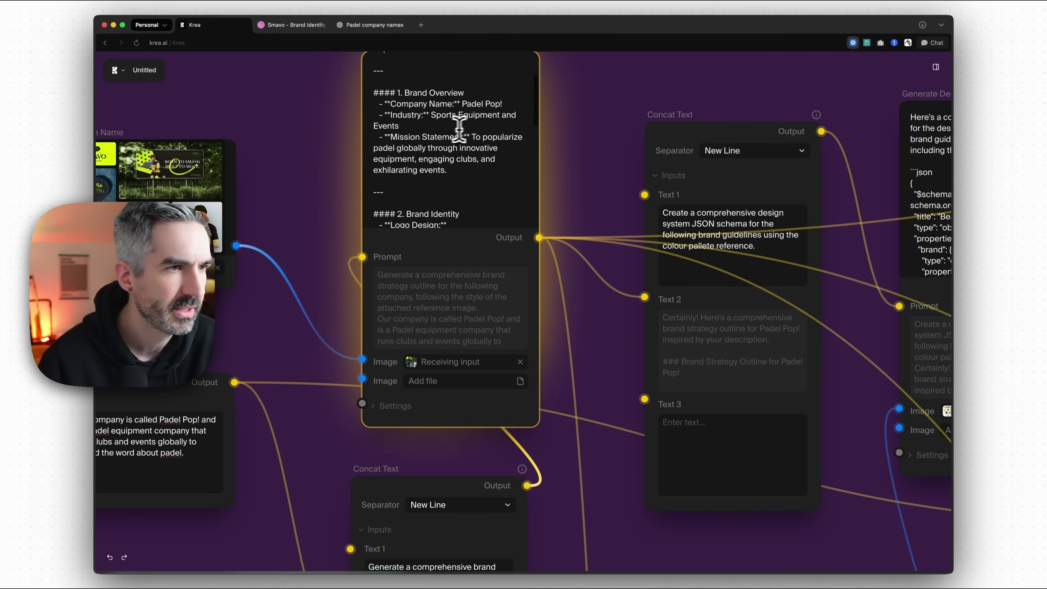
{"action": "scroll", "coordinate": [484, 124], "scroll_direction": "down", "scroll_amount": 2}
{"action": "scroll", "coordinate": [483, 120], "scroll_direction": "down", "scroll_amount": 4}
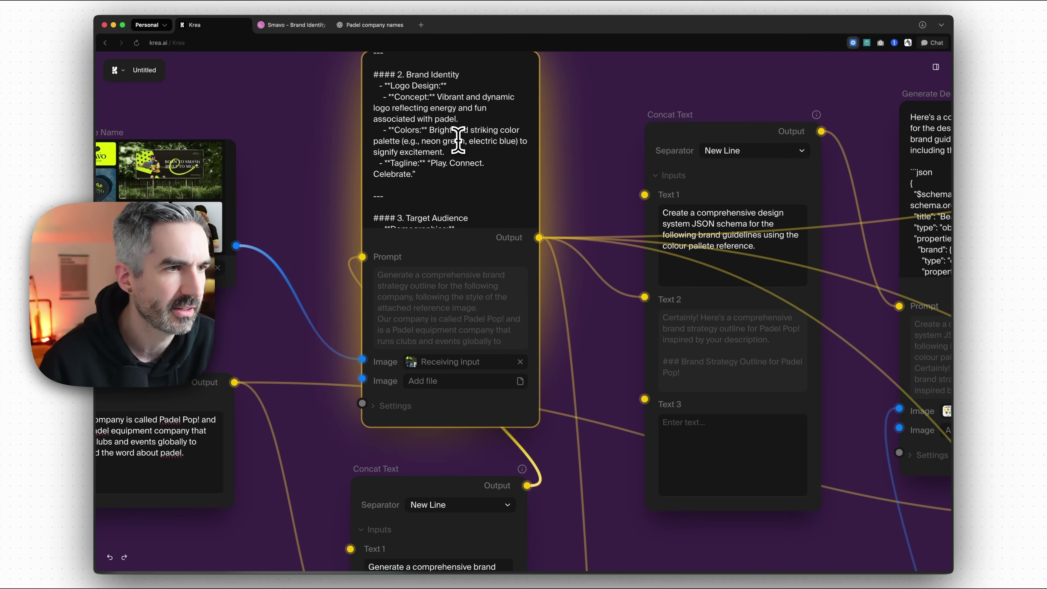
{"action": "scroll", "coordinate": [475, 140], "scroll_direction": "down", "scroll_amount": 2}
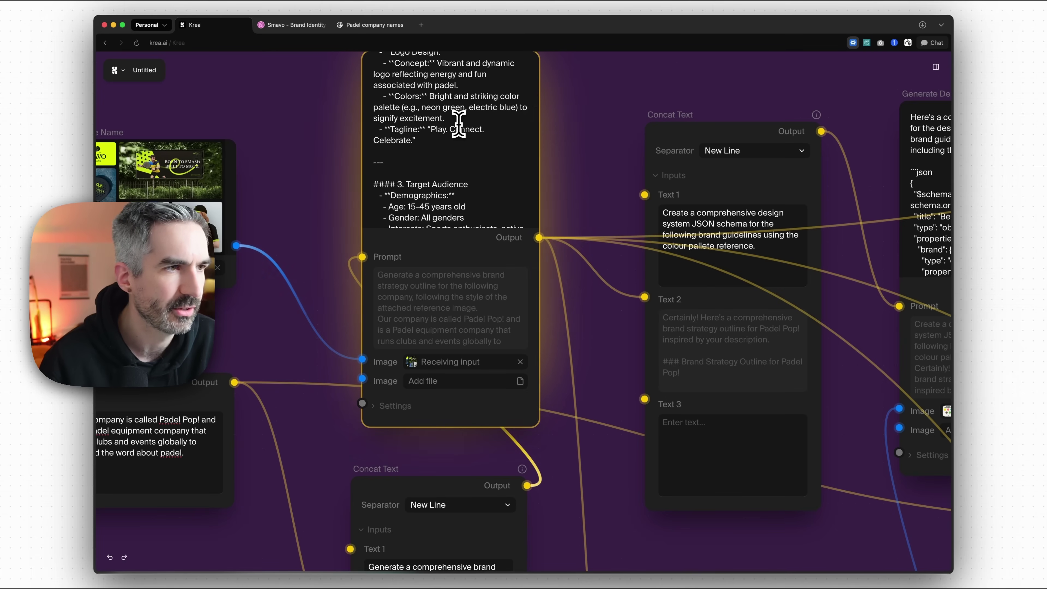
{"action": "scroll", "coordinate": [469, 140], "scroll_direction": "down", "scroll_amount": 5}
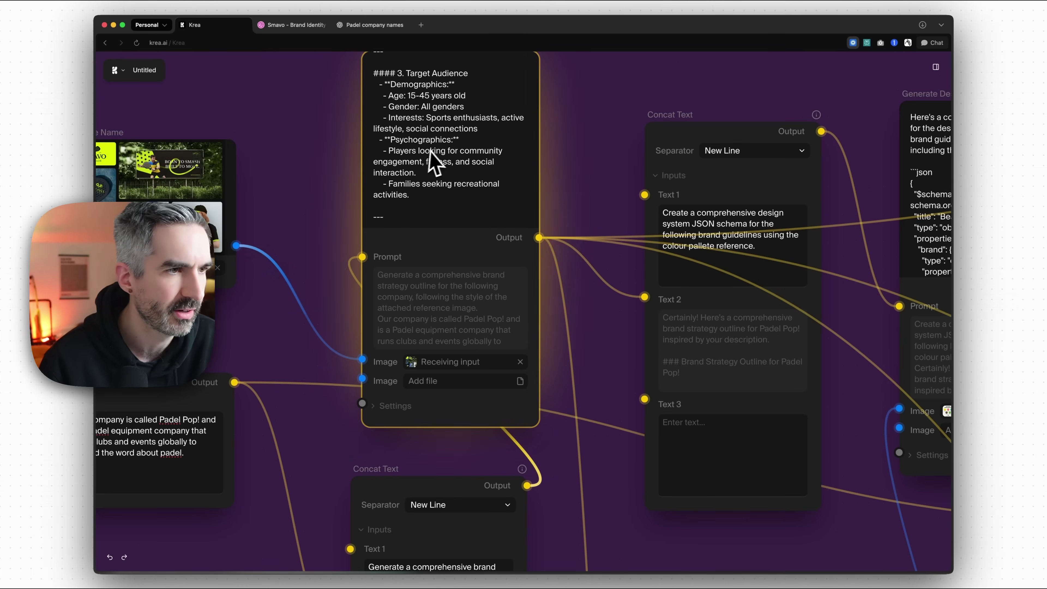
{"action": "scroll", "coordinate": [470, 169], "scroll_direction": "down", "scroll_amount": 7}
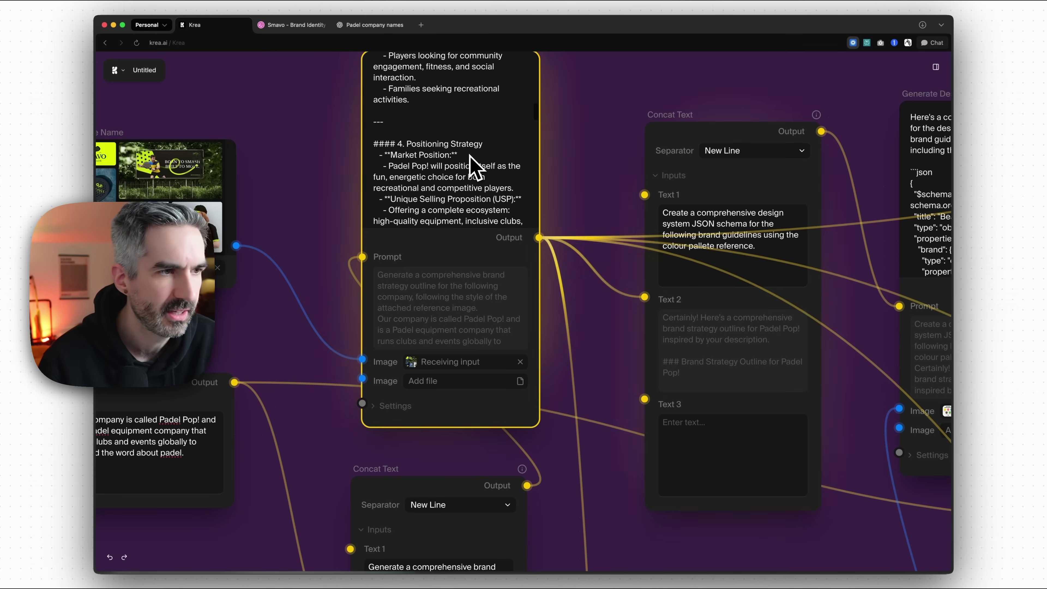
{"action": "scroll", "coordinate": [440, 154], "scroll_direction": "down", "scroll_amount": 5}
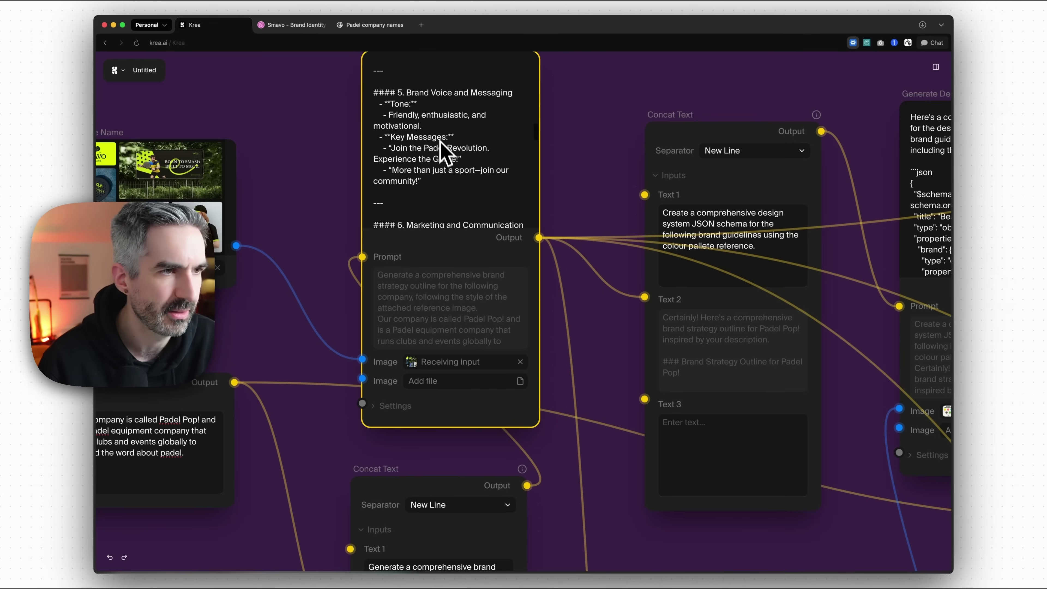
{"action": "scroll", "coordinate": [448, 138], "scroll_direction": "down", "scroll_amount": 12}
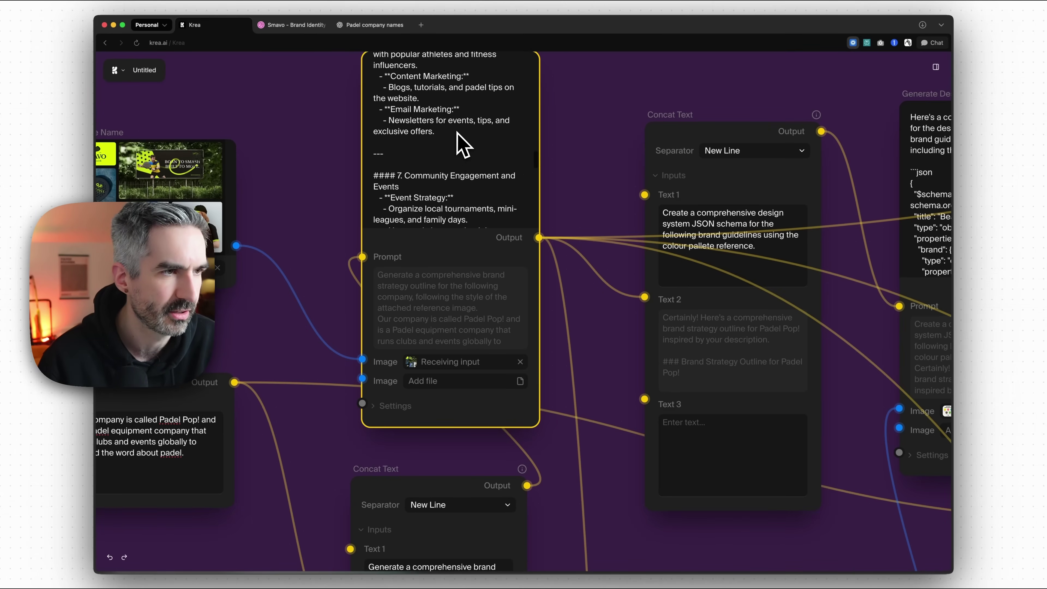
{"action": "scroll", "coordinate": [456, 133], "scroll_direction": "down", "scroll_amount": 15}
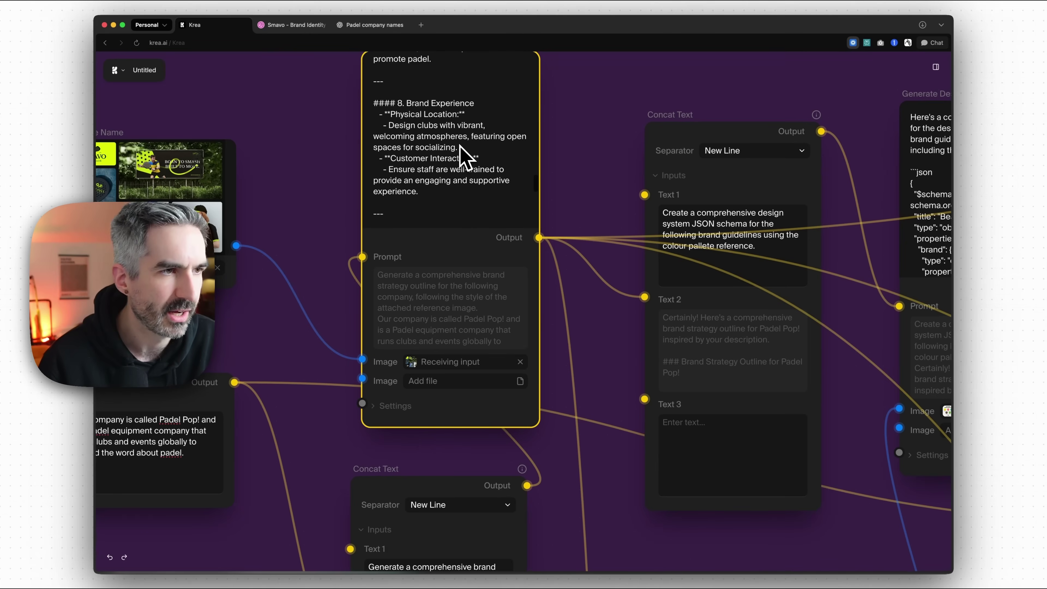
{"action": "scroll", "coordinate": [464, 156], "scroll_direction": "down", "scroll_amount": 6}
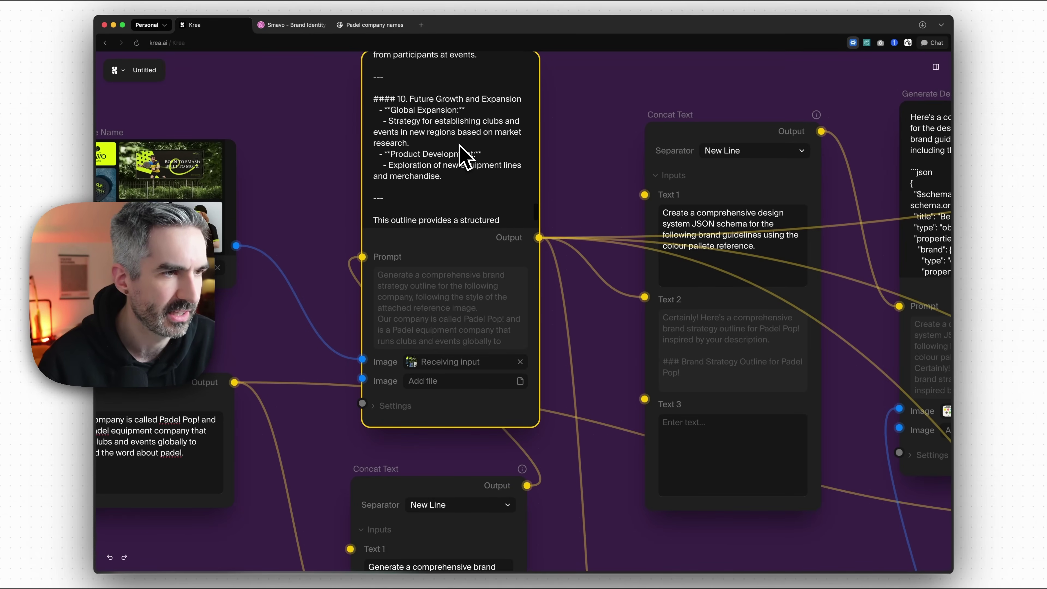
{"action": "scroll", "coordinate": [468, 145], "scroll_direction": "down", "scroll_amount": 2}
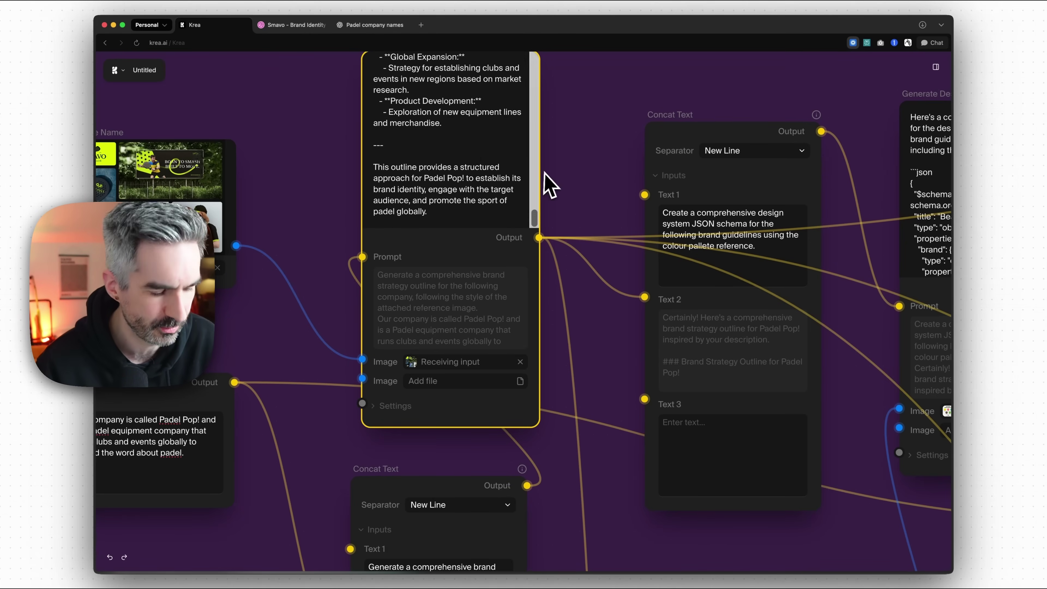
Check the progress of the running nodes in the design system, photography, iconography and logo groups.
{"action": "scroll", "coordinate": [568, 159], "scroll_direction": "down", "scroll_amount": 5}
{"action": "scroll", "coordinate": [571, 161], "scroll_direction": "down", "scroll_amount": 5}
{"action": "left_click_drag", "start_coordinate": [524, 524], "coordinate": [343, 246]}
{"action": "left_click_drag", "start_coordinate": [752, 351], "coordinate": [722, 447]}
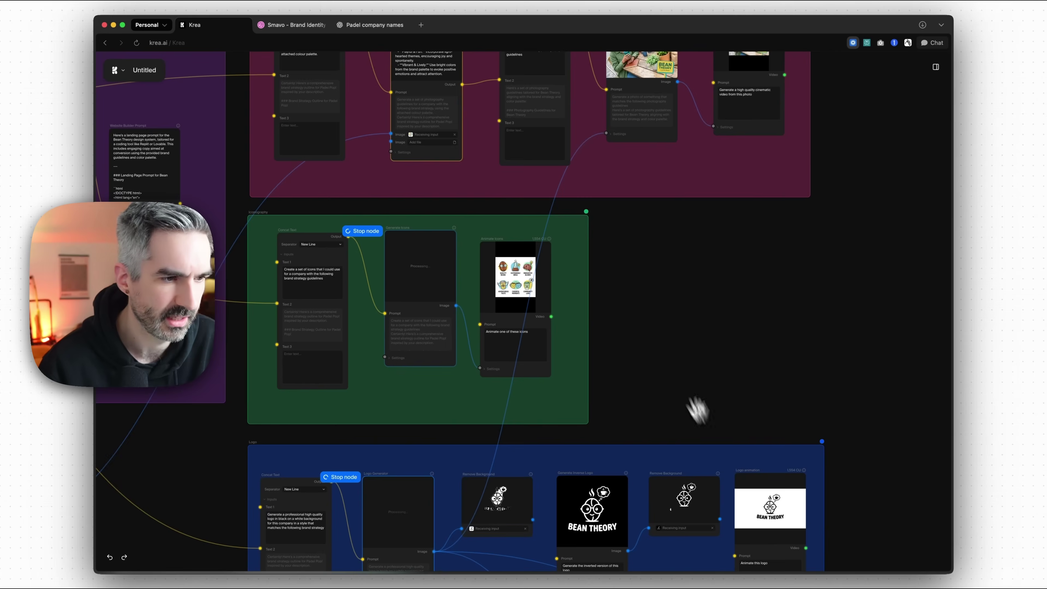
{"action": "left_click_drag", "start_coordinate": [697, 411], "coordinate": [742, 201]}
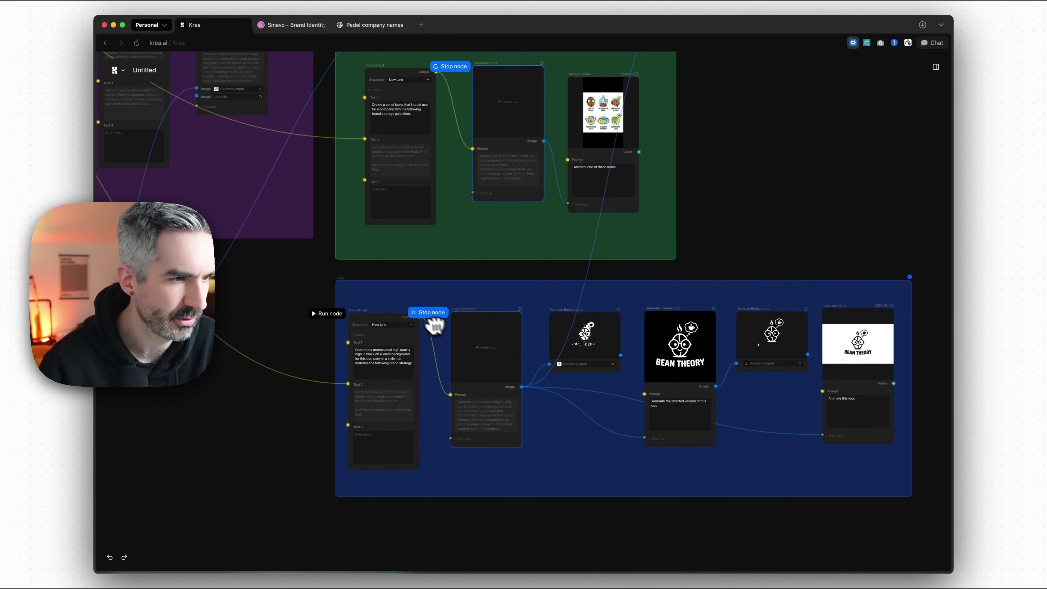
{"action": "scroll", "coordinate": [281, 301], "scroll_direction": "up", "scroll_amount": 5}
{"action": "scroll", "coordinate": [280, 301], "scroll_direction": "left", "scroll_amount": 3}
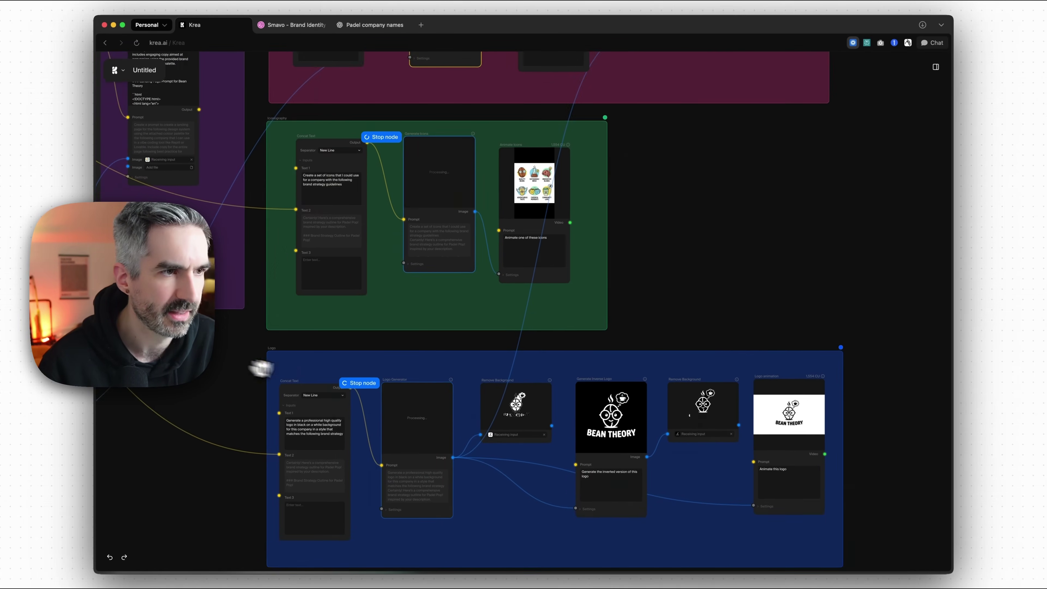
{"action": "scroll", "coordinate": [343, 380], "scroll_direction": "down", "scroll_amount": 3}
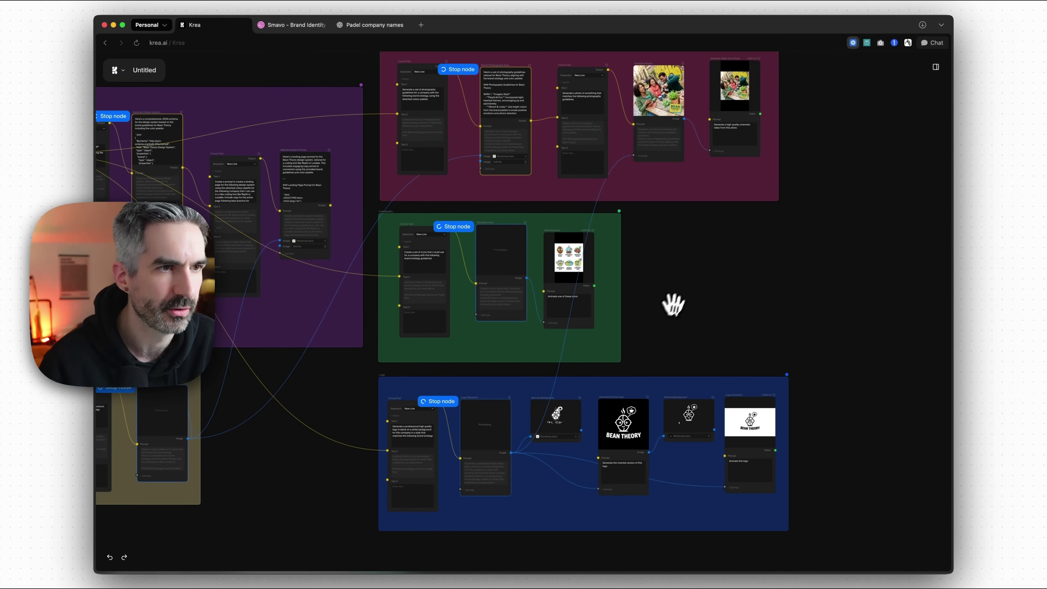
{"action": "left_click_drag", "start_coordinate": [683, 292], "coordinate": [828, 297]}
{"action": "mouse_move", "coordinate": [409, 468]}
{"action": "left_mouse_down"}
{"action": "mouse_move", "coordinate": [430, 445]}
{"action": "mouse_move", "coordinate": [413, 450]}
{"action": "left_mouse_up"}
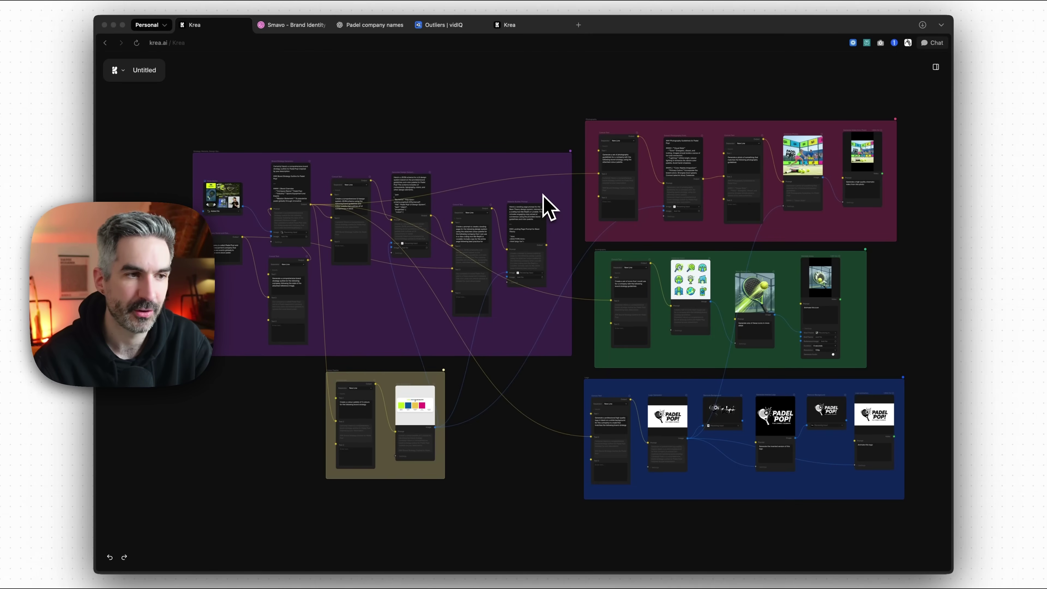
{"action": "scroll", "coordinate": [616, 215], "scroll_direction": "up", "scroll_amount": 1}
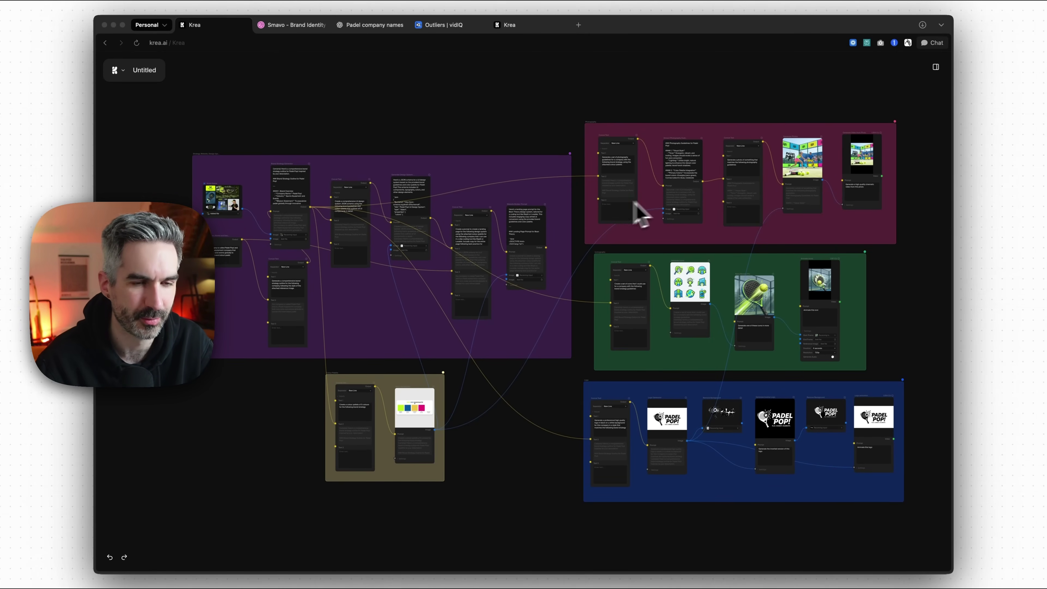
{"action": "scroll", "coordinate": [601, 206], "scroll_direction": "right", "scroll_amount": 1}
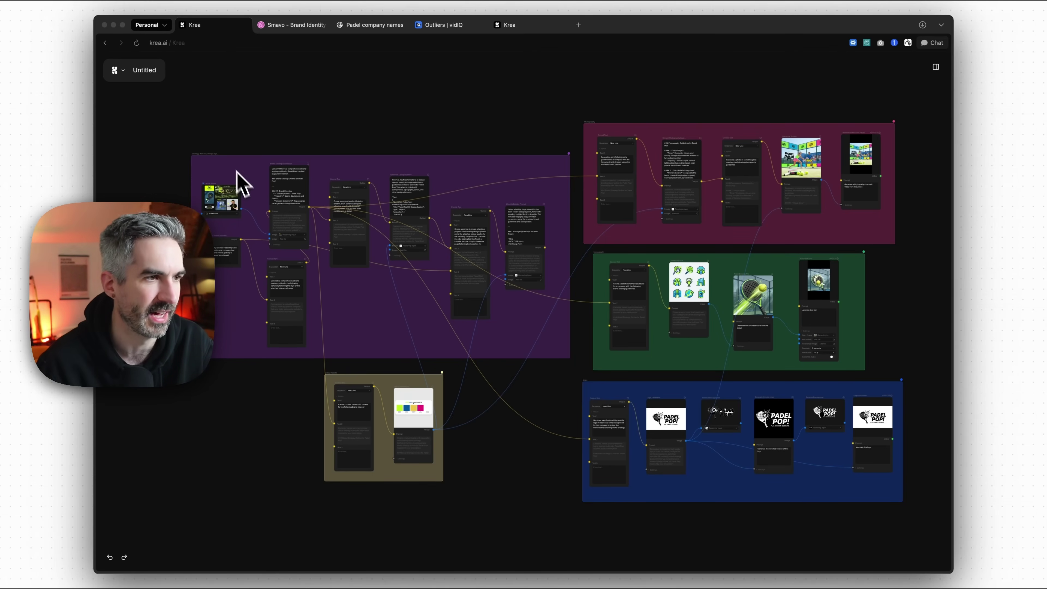
Read through the Padel Pop! design system JSON in the Generate Design System node, from its colours to its component definitions.
{"action": "scroll", "coordinate": [177, 193], "scroll_direction": "up", "scroll_amount": 5}
{"action": "scroll", "coordinate": [278, 304], "scroll_direction": "up", "scroll_amount": 10}
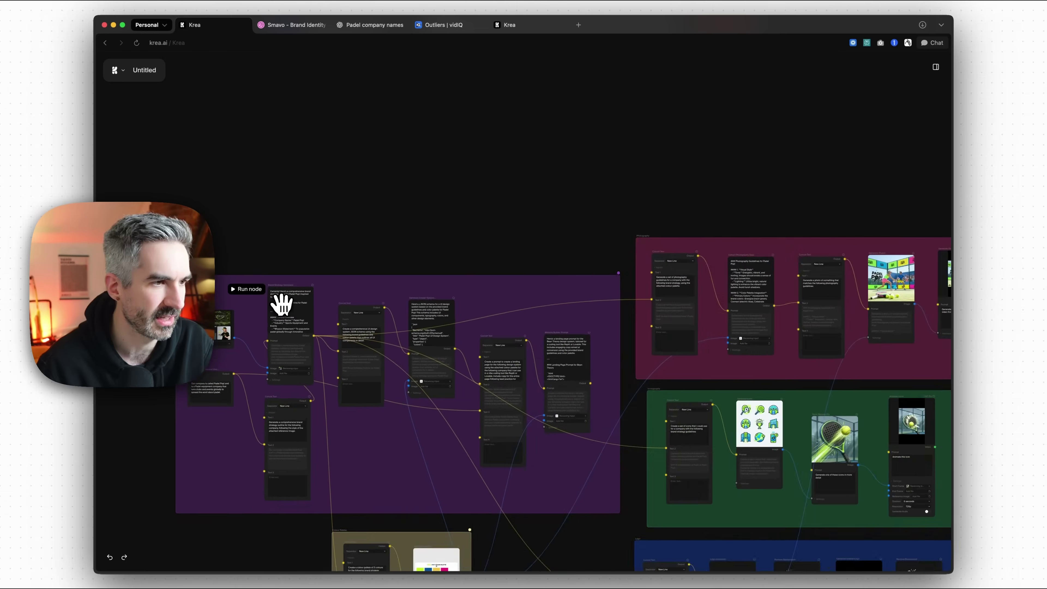
{"action": "left_click", "coordinate": [296, 288]}
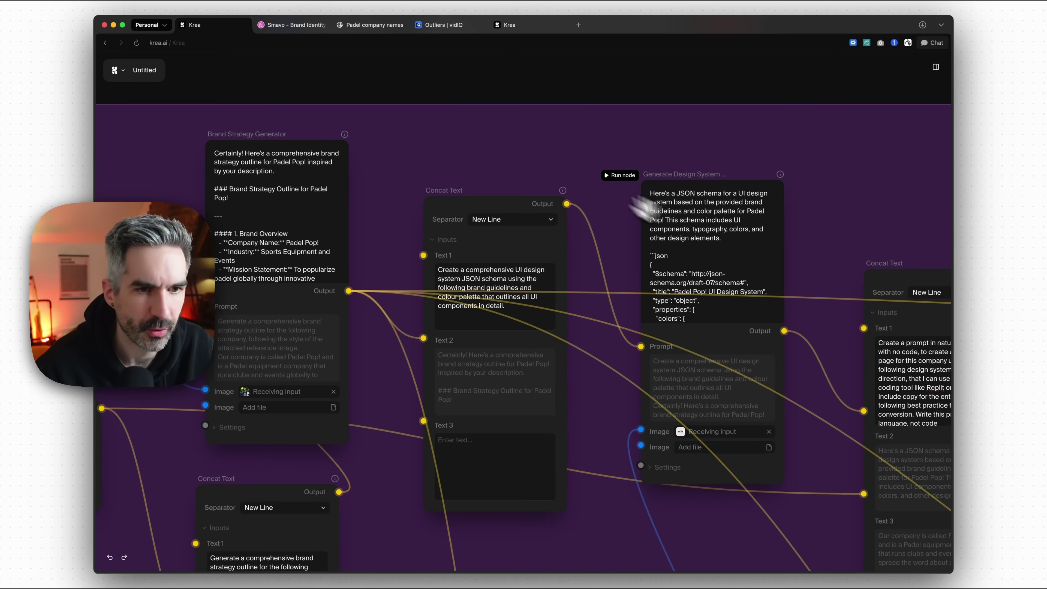
{"action": "left_click", "coordinate": [719, 248]}
{"action": "scroll", "coordinate": [716, 247], "scroll_direction": "down", "scroll_amount": 10}
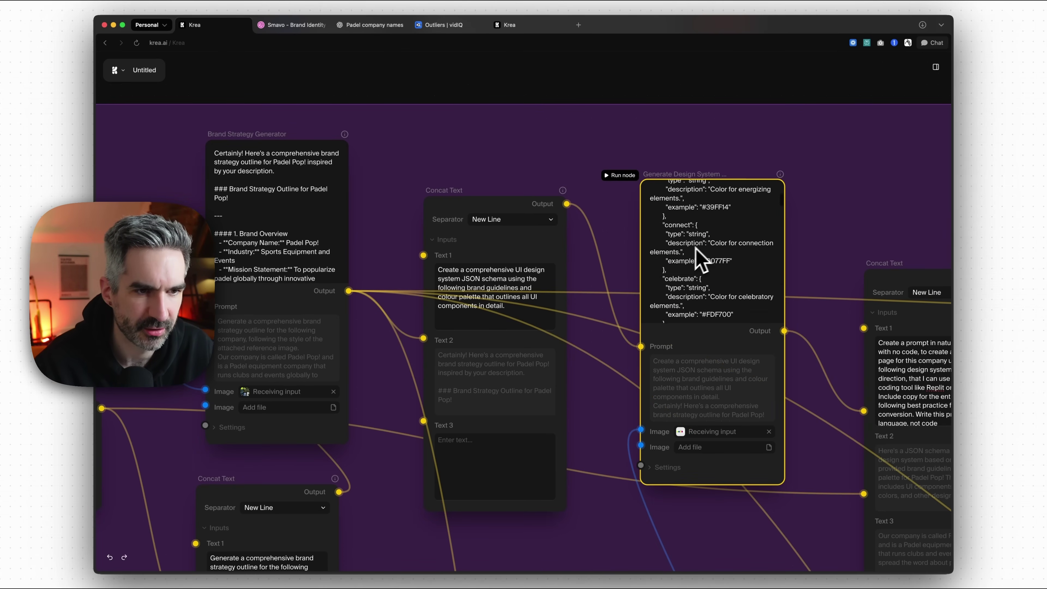
{"action": "scroll", "coordinate": [712, 247], "scroll_direction": "down", "scroll_amount": 15}
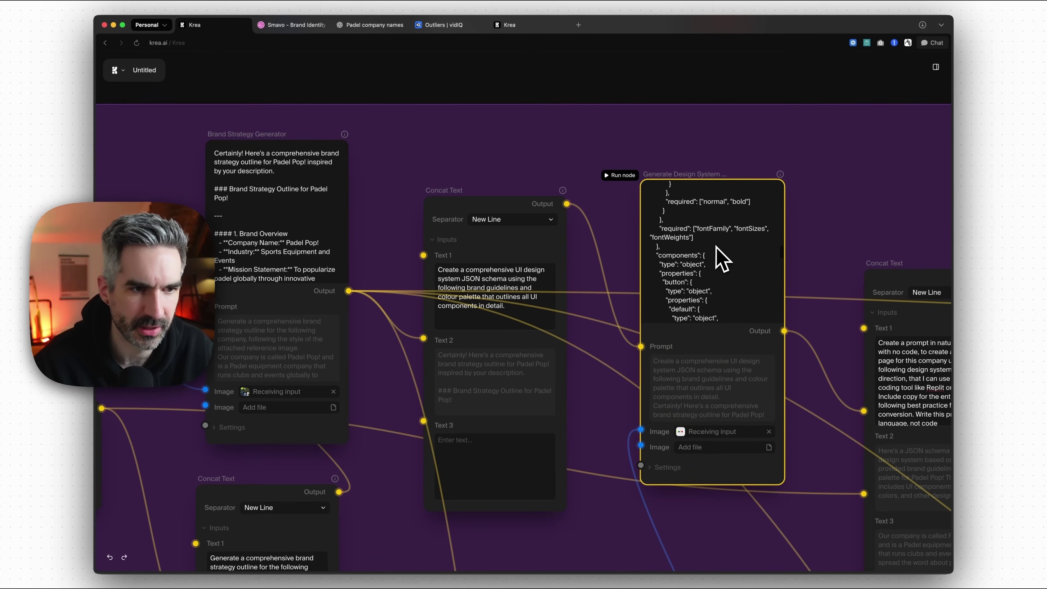
{"action": "scroll", "coordinate": [722, 258], "scroll_direction": "down", "scroll_amount": 10}
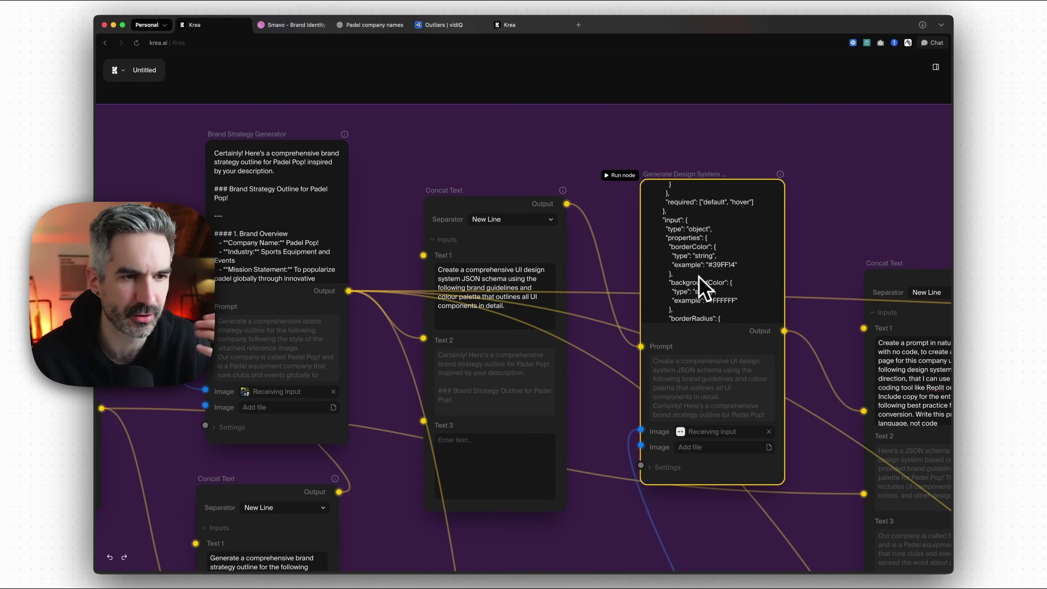
Read through the Padel Pop! landing page prompt in the Website Builder Prompt node, from its introduction to the design elements.
{"action": "left_click", "coordinate": [681, 85]}
{"action": "scroll", "coordinate": [687, 86], "scroll_direction": "down", "scroll_amount": 3}
{"action": "left_click_drag", "start_coordinate": [829, 79], "coordinate": [488, 84]}
{"action": "scroll", "coordinate": [676, 294], "scroll_direction": "up", "scroll_amount": 5}
{"action": "left_click", "coordinate": [635, 265]}
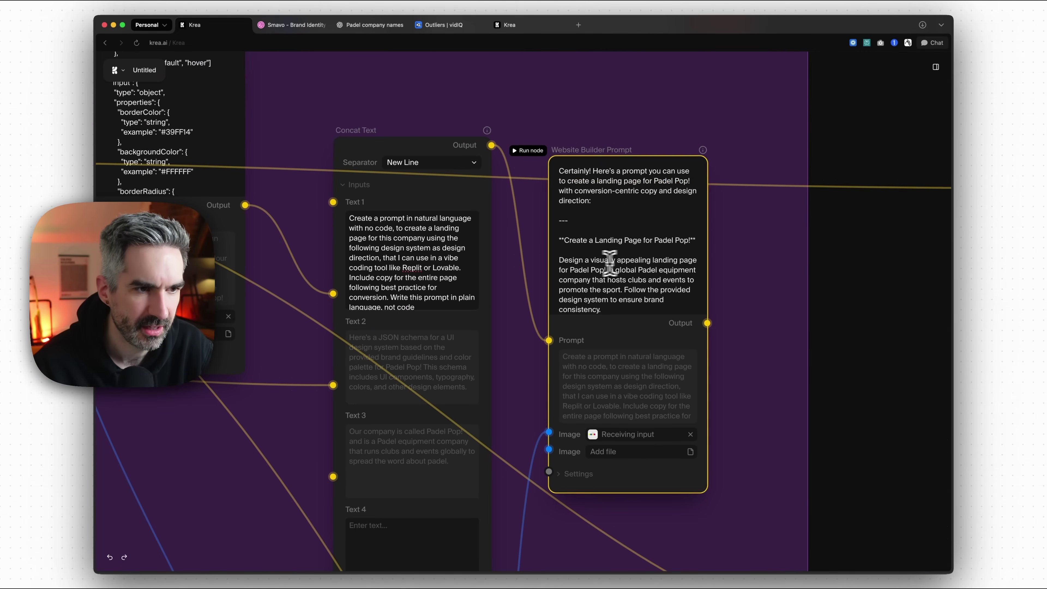
{"action": "scroll", "coordinate": [584, 262], "scroll_direction": "down", "scroll_amount": 15}
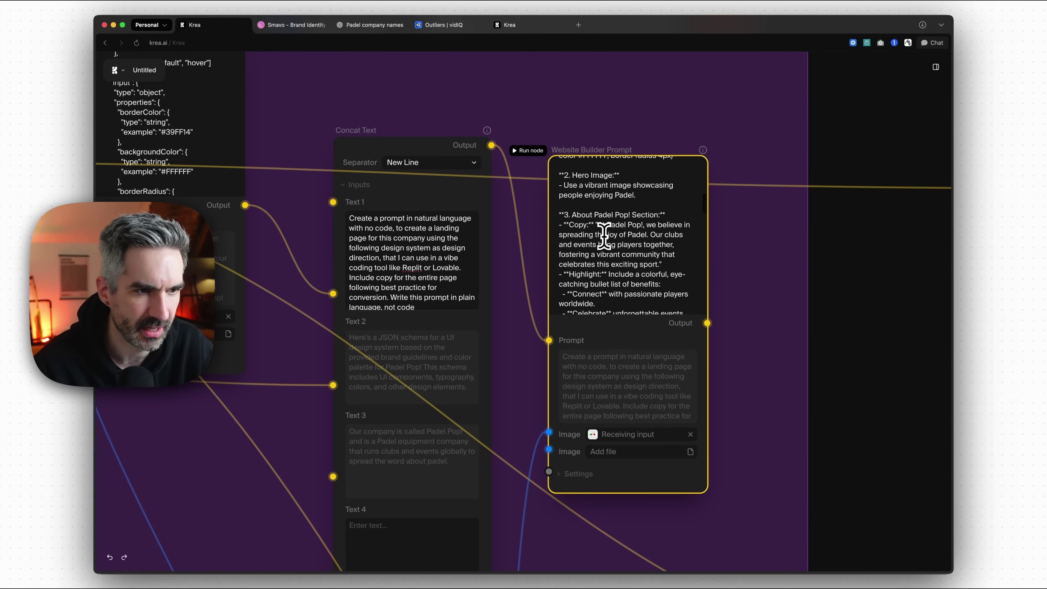
{"action": "scroll", "coordinate": [606, 227], "scroll_direction": "down", "scroll_amount": 15}
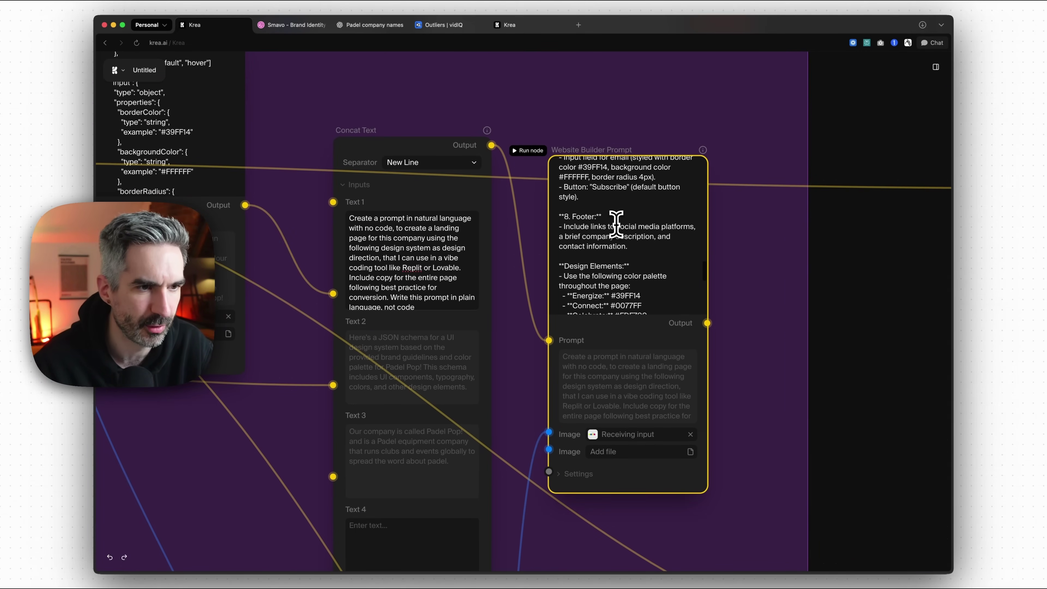
Select the website builder prompt text from the "Create a Landing Page for Padel Pop!" heading down through the closing layout instructions.
{"action": "scroll", "coordinate": [615, 226], "scroll_direction": "up", "scroll_amount": 12}
{"action": "scroll", "coordinate": [617, 225], "scroll_direction": "up", "scroll_amount": 15}
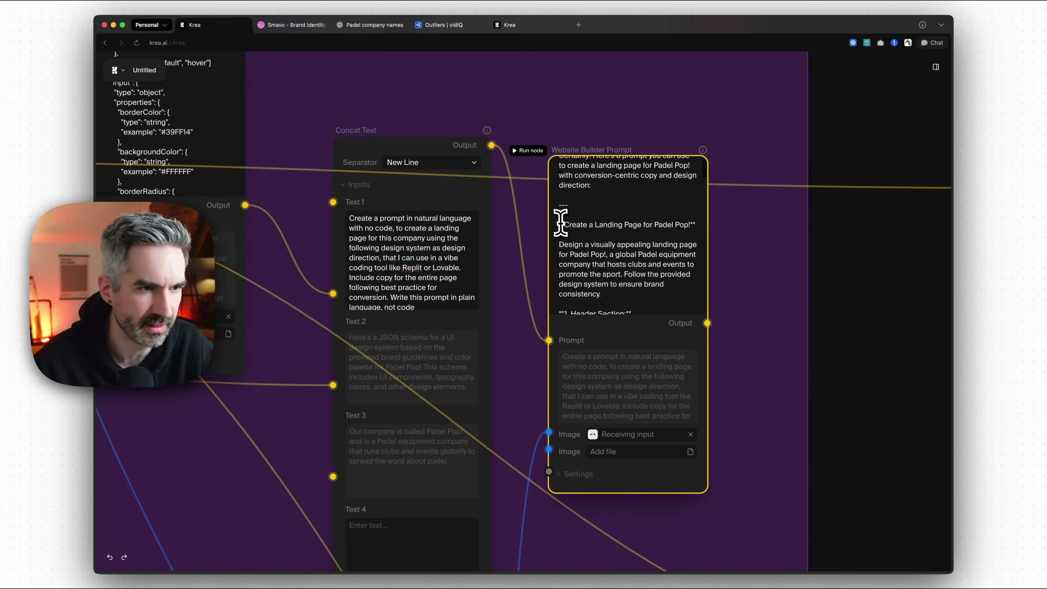
{"action": "left_click_drag", "start_coordinate": [560, 225], "coordinate": [621, 275]}
{"action": "left_click", "coordinate": [562, 228]}
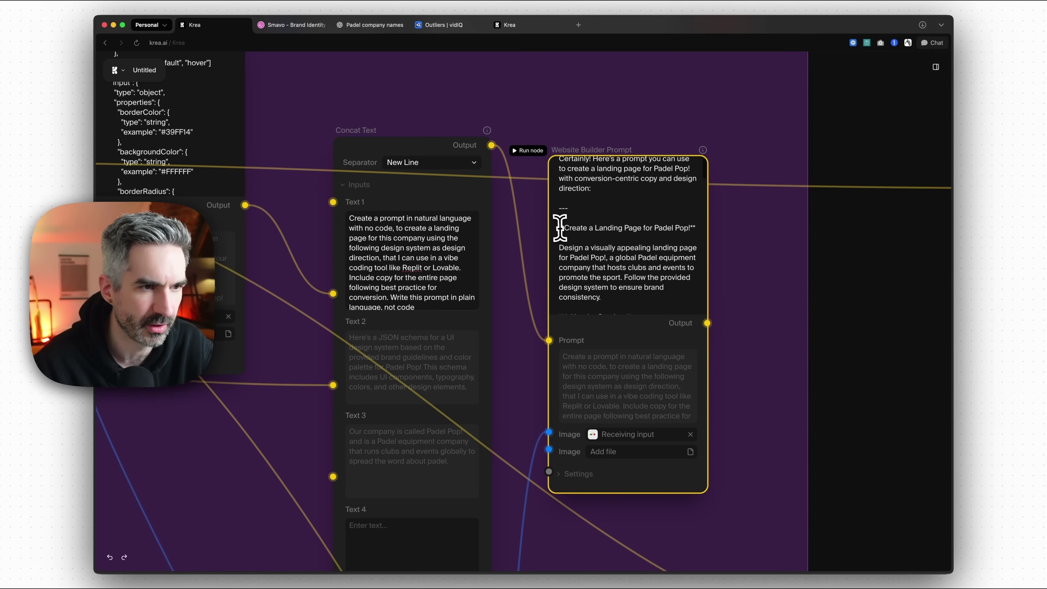
{"action": "left_click_drag", "start_coordinate": [559, 227], "coordinate": [648, 309]}
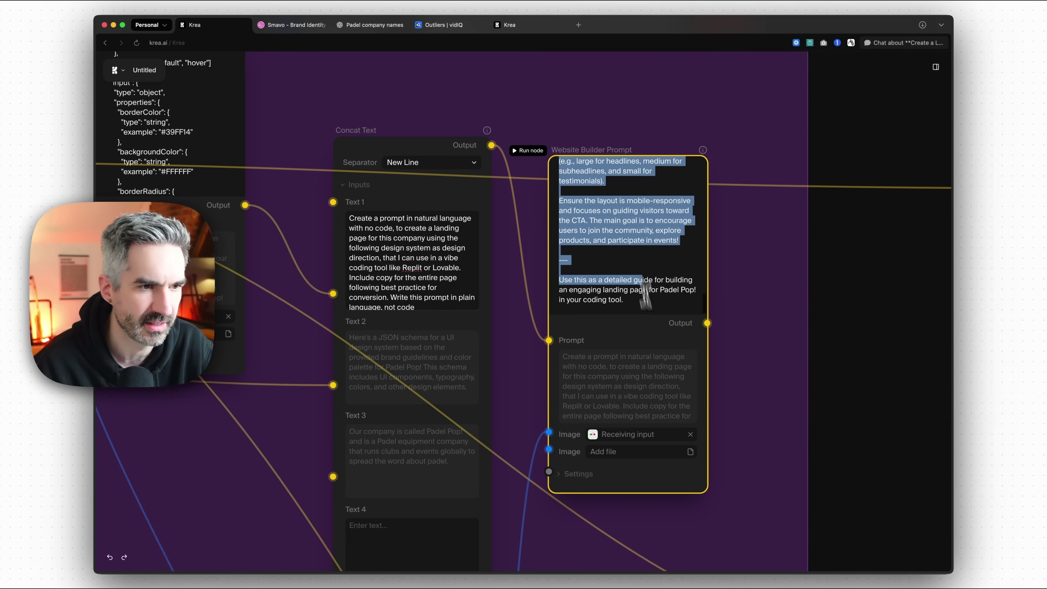
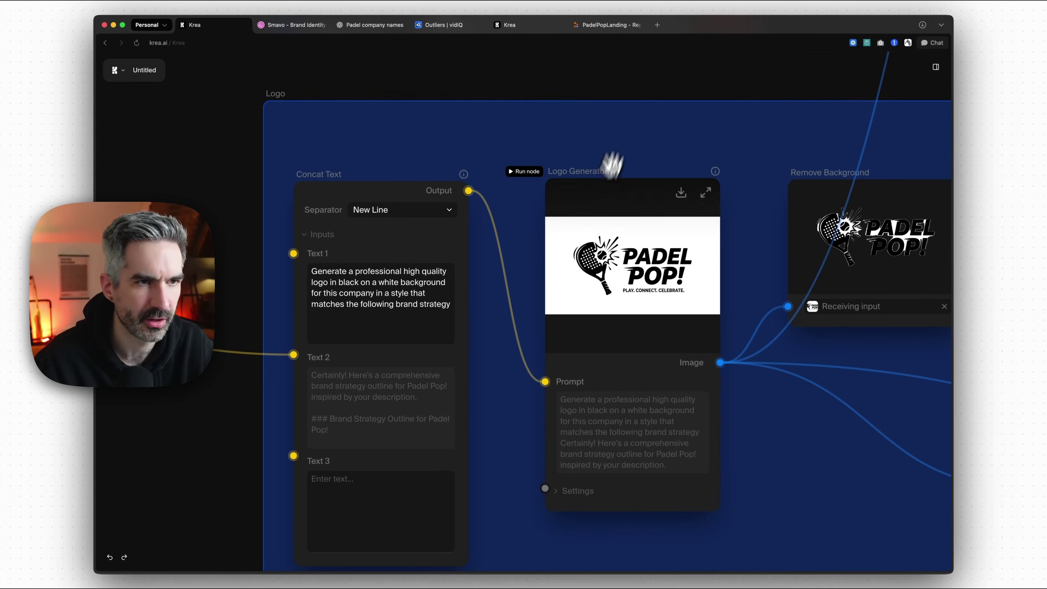
Review the Padel Pop! logo variants and the generated icon set with its detailed racket icon.
{"action": "left_click_drag", "start_coordinate": [654, 84], "coordinate": [629, 172]}
{"action": "scroll", "coordinate": [635, 170], "scroll_direction": "down", "scroll_amount": 6}
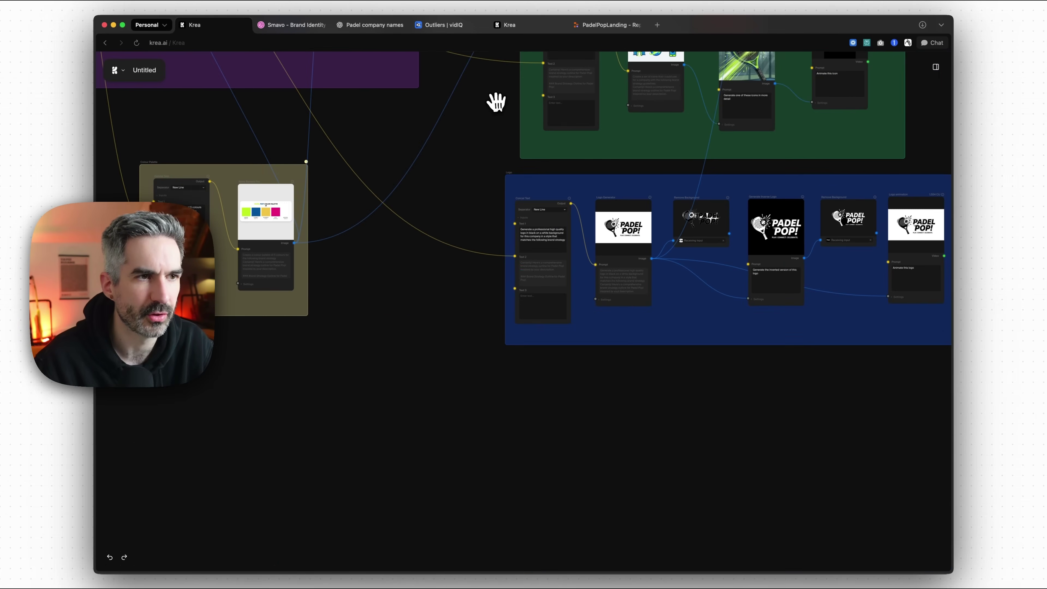
{"action": "scroll", "coordinate": [363, 297], "scroll_direction": "down", "scroll_amount": 5}
{"action": "scroll", "coordinate": [479, 252], "scroll_direction": "up", "scroll_amount": 15}
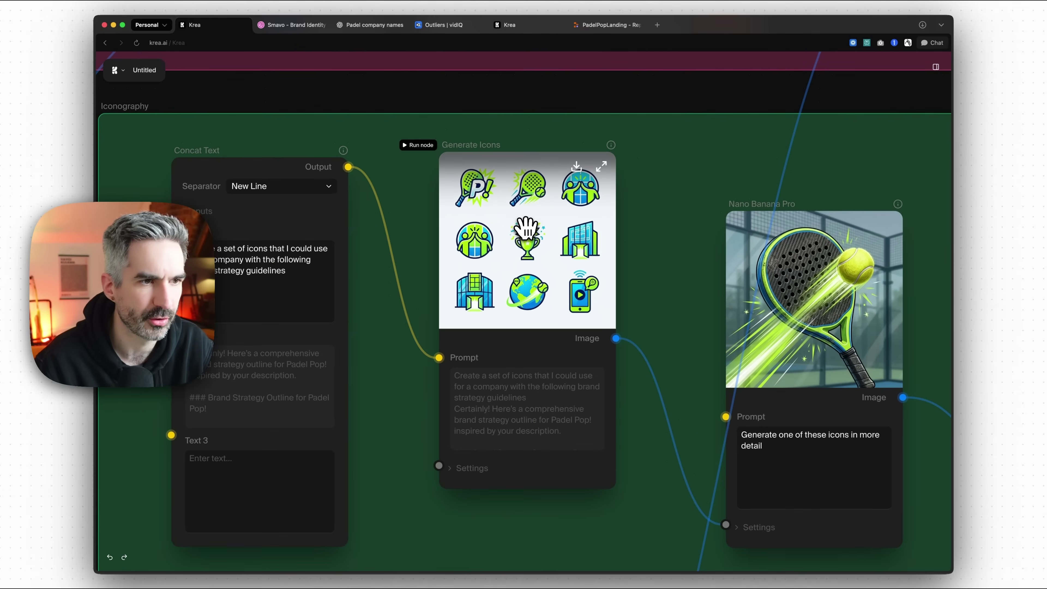
{"action": "left_click_drag", "start_coordinate": [568, 98], "coordinate": [269, 111]}
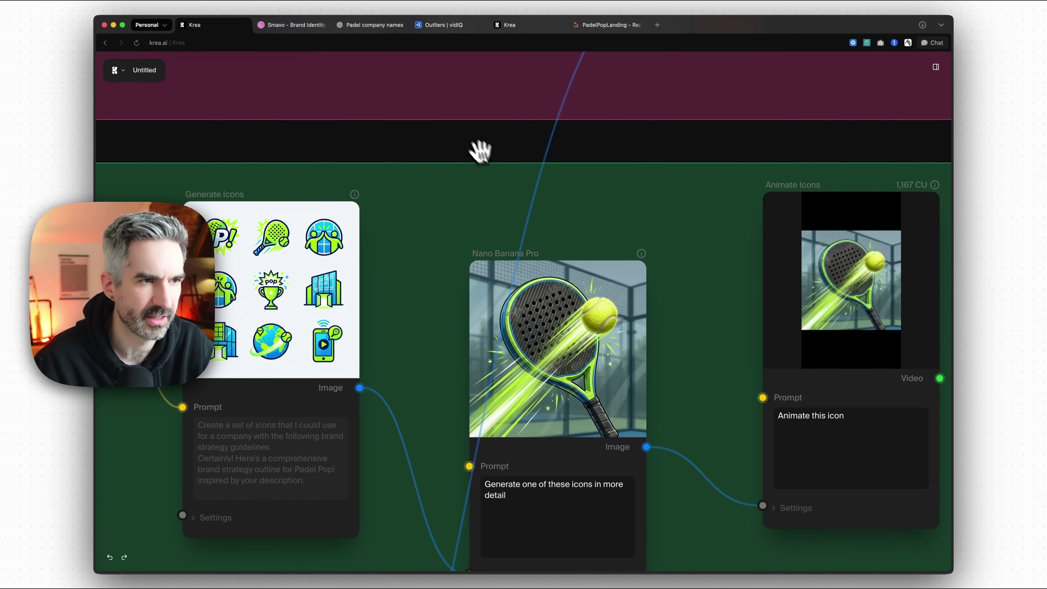
Review the extracted Padel Pop! photography guidelines and view the Generate Photos court image at full size.
{"action": "scroll", "coordinate": [485, 157], "scroll_direction": "up", "scroll_amount": 10}
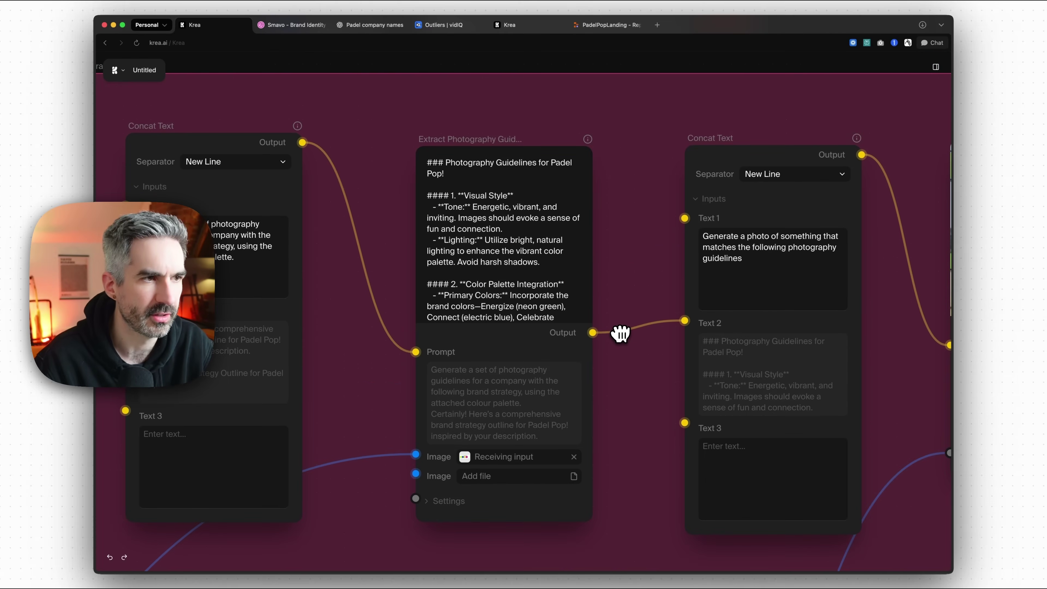
{"action": "scroll", "coordinate": [623, 330], "scroll_direction": "right", "scroll_amount": 5}
{"action": "scroll", "coordinate": [598, 321], "scroll_direction": "left", "scroll_amount": 5}
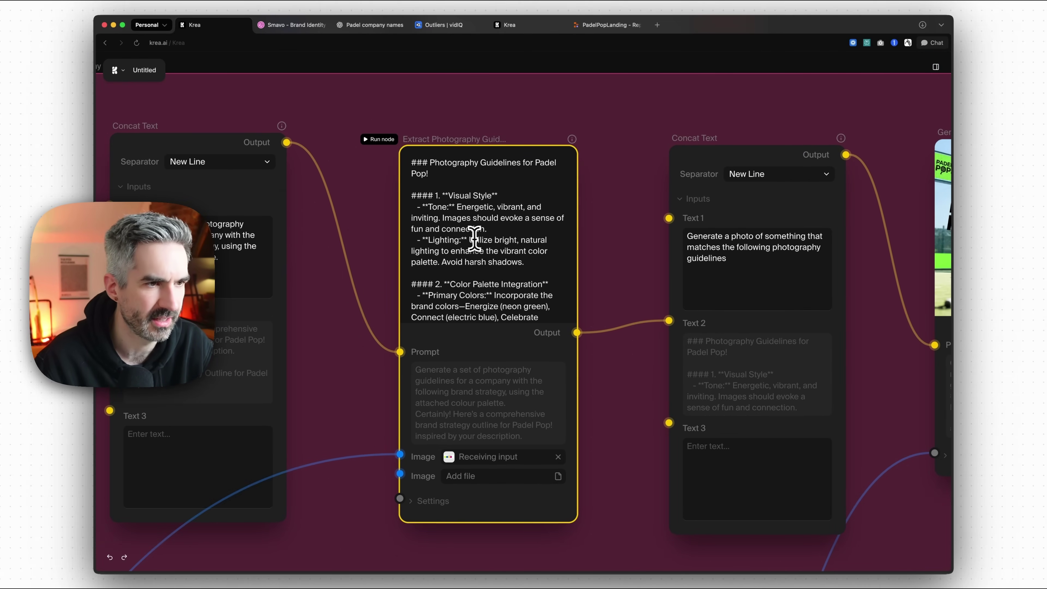
{"action": "scroll", "coordinate": [528, 257], "scroll_direction": "right", "scroll_amount": 15}
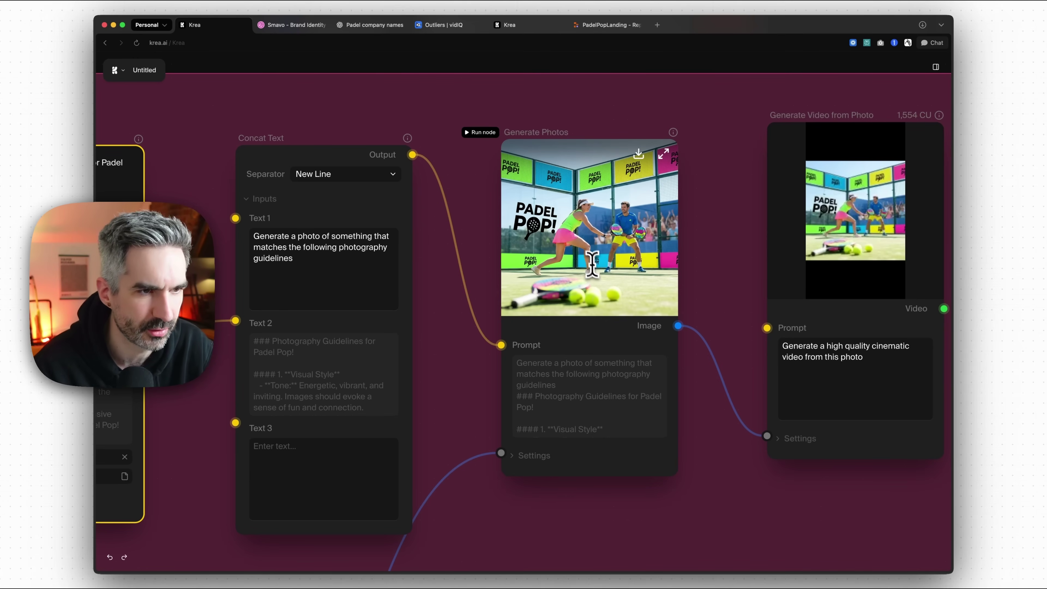
{"action": "left_click", "coordinate": [666, 153]}
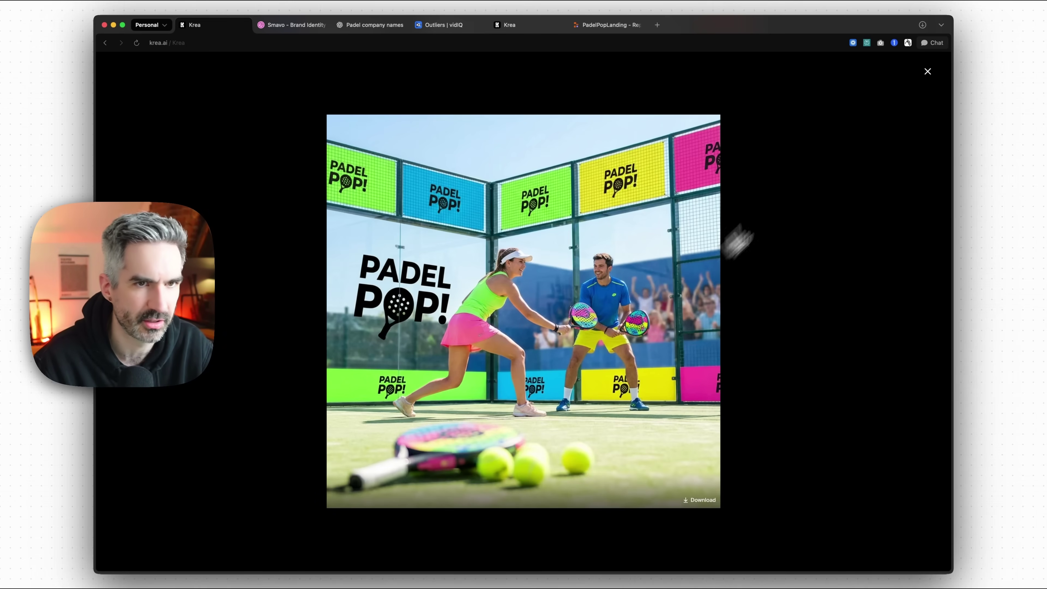
{"action": "left_click", "coordinate": [928, 72]}
Watch the Generate Video from Photo clip at full size and close the viewer.
{"action": "scroll", "coordinate": [644, 91], "scroll_direction": "right", "scroll_amount": 3}
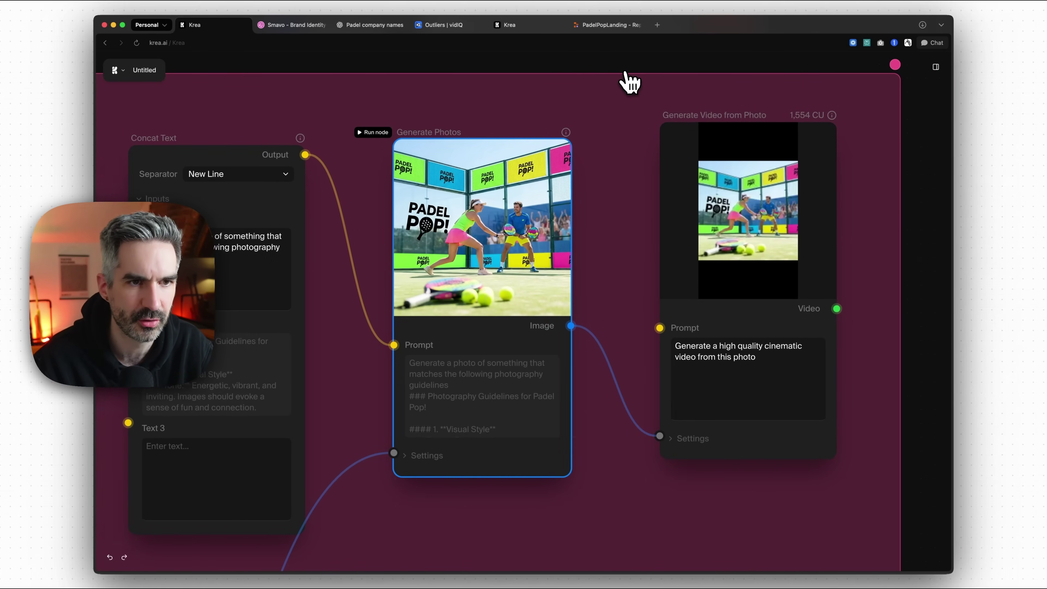
{"action": "scroll", "coordinate": [631, 83], "scroll_direction": "right", "scroll_amount": 2}
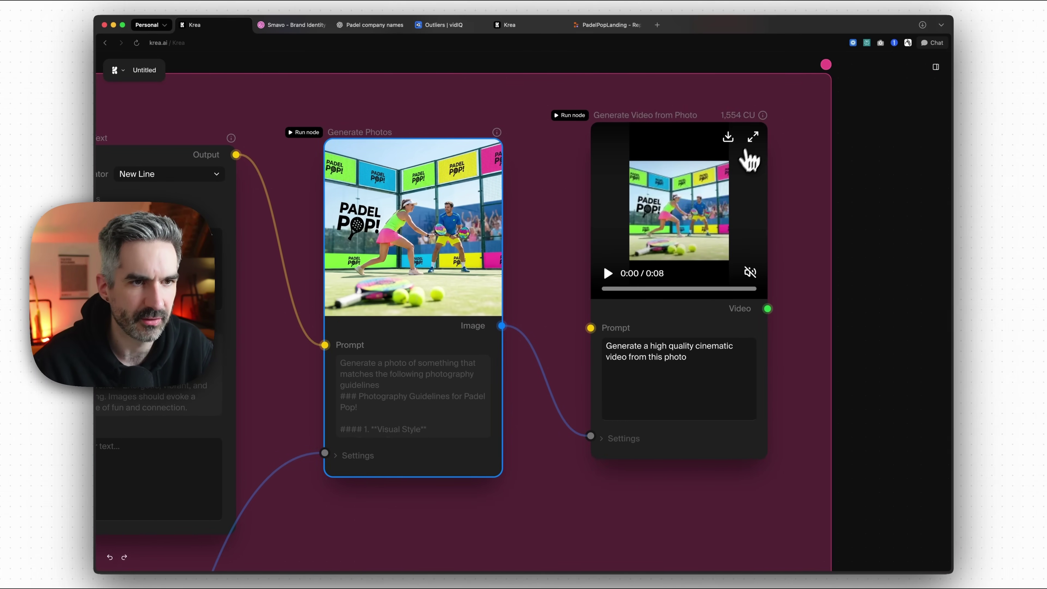
{"action": "left_click", "coordinate": [752, 139]}
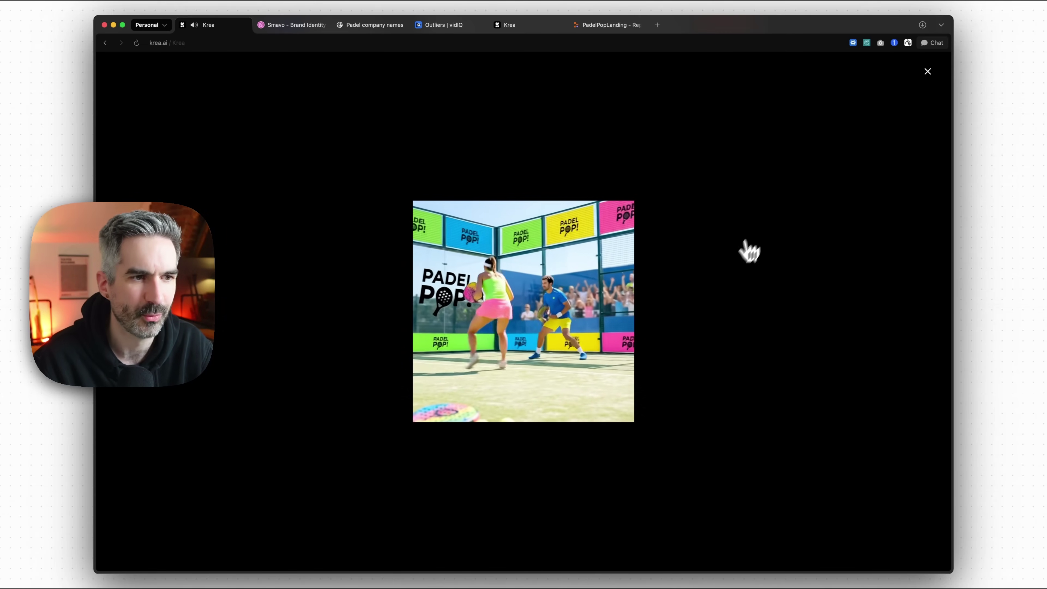
{"action": "left_click", "coordinate": [929, 72]}
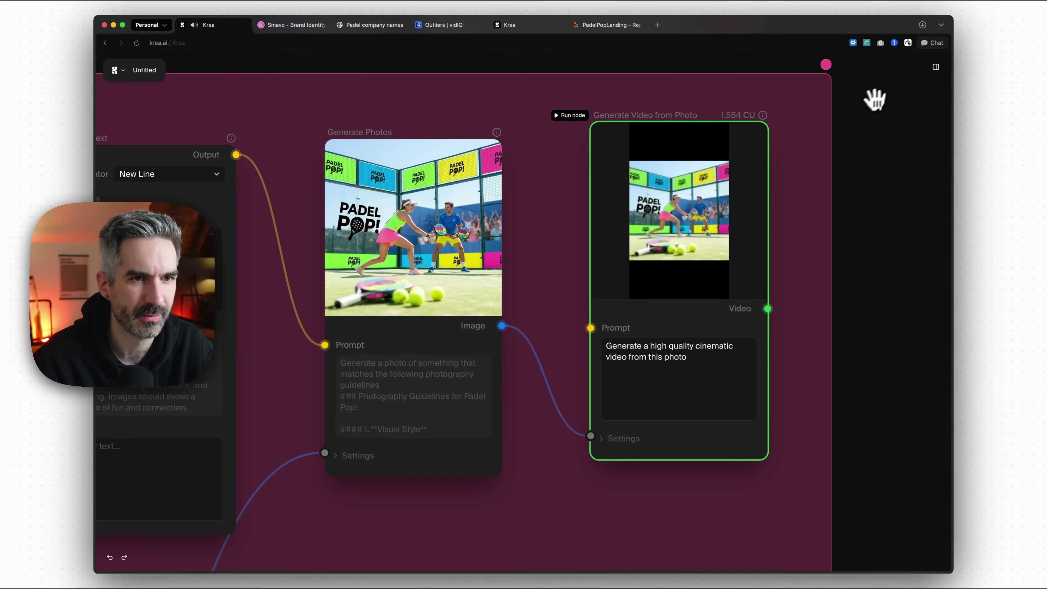
Watch the Animate Icons racket clip in the iconography group at full size and close the viewer.
{"action": "scroll", "coordinate": [869, 149], "scroll_direction": "down", "scroll_amount": 4}
{"action": "left_click_drag", "start_coordinate": [832, 458], "coordinate": [800, 150]}
{"action": "left_click_drag", "start_coordinate": [789, 276], "coordinate": [854, 143]}
{"action": "left_click_drag", "start_coordinate": [844, 184], "coordinate": [841, 224]}
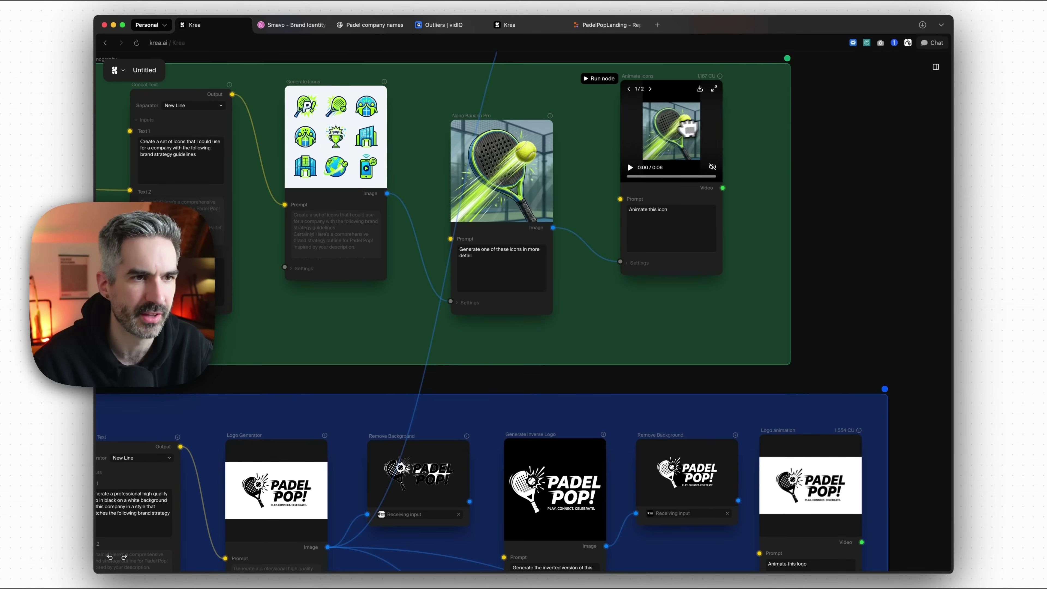
{"action": "scroll", "coordinate": [764, 120], "scroll_direction": "up", "scroll_amount": 5}
{"action": "left_click", "coordinate": [680, 66]}
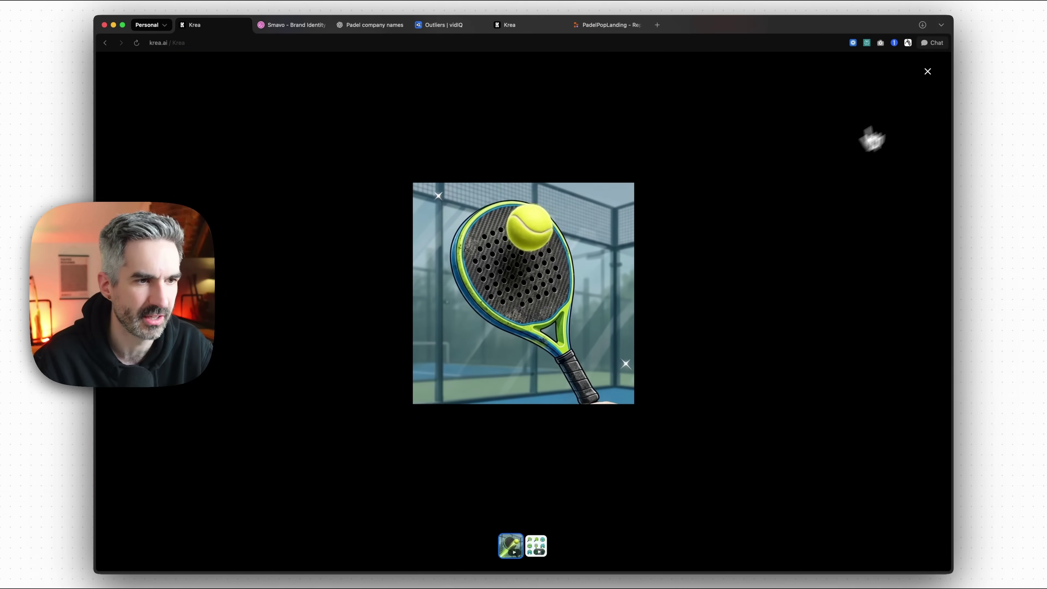
{"action": "left_click", "coordinate": [928, 73]}
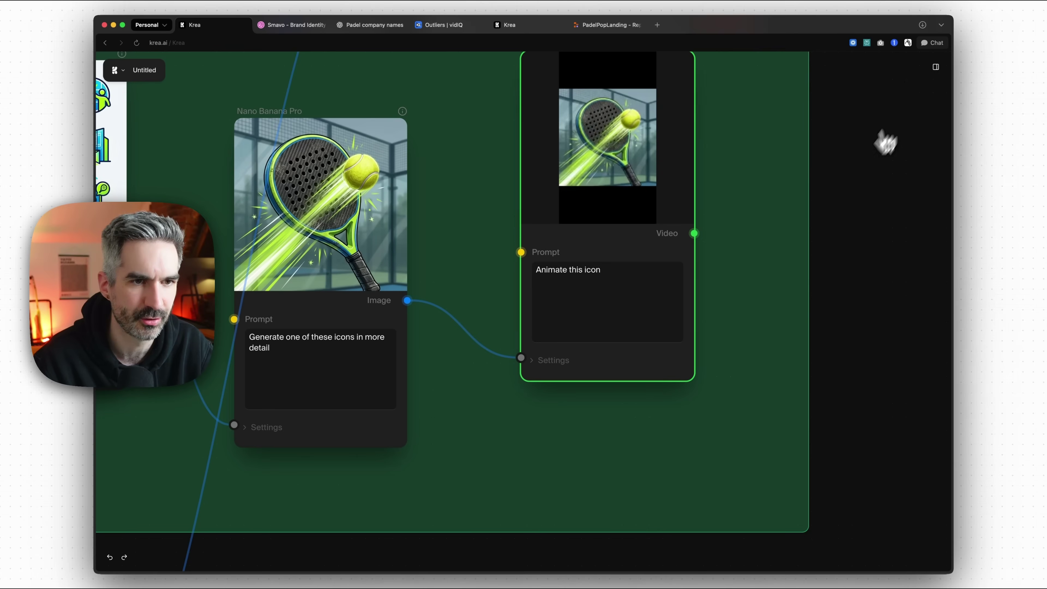
Watch the Logo animation clip in the logo group at full size and close the viewer.
{"action": "scroll", "coordinate": [860, 175], "scroll_direction": "down", "scroll_amount": 5}
{"action": "left_click_drag", "start_coordinate": [899, 403], "coordinate": [661, 129]}
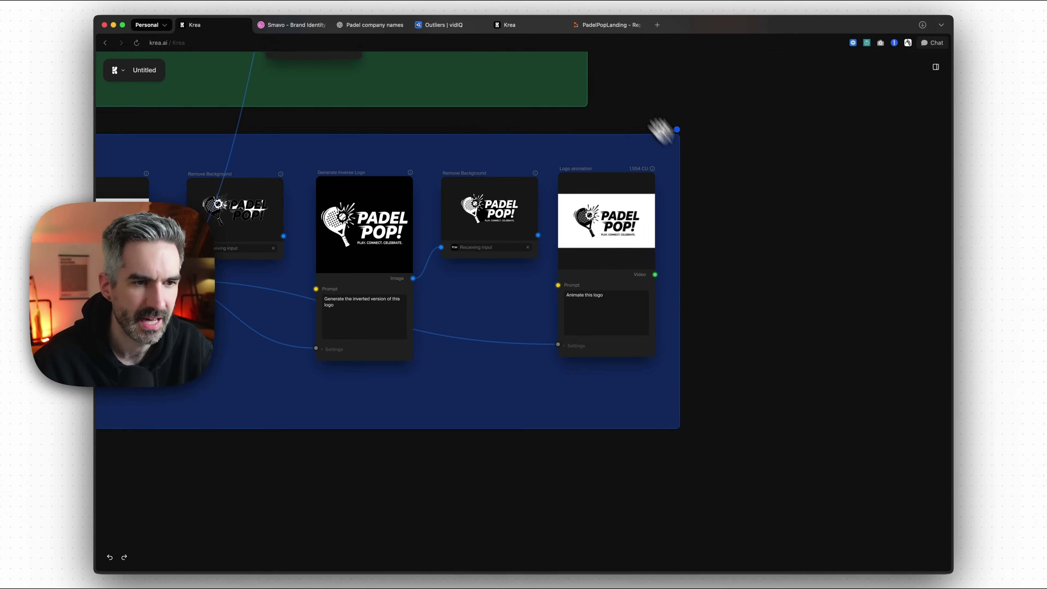
{"action": "scroll", "coordinate": [687, 183], "scroll_direction": "up", "scroll_amount": 5}
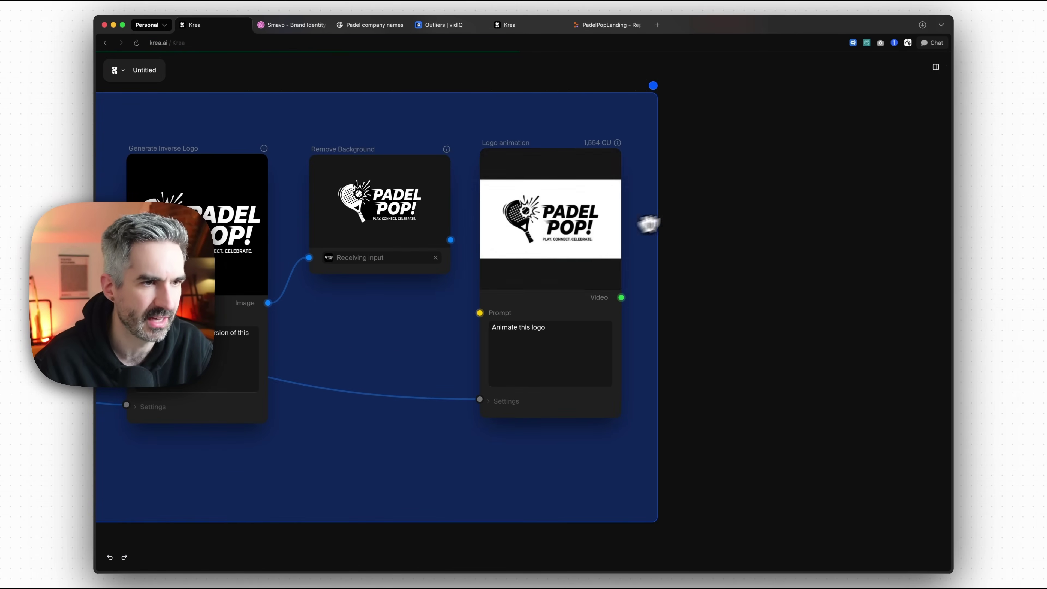
{"action": "left_click_drag", "start_coordinate": [672, 222], "coordinate": [889, 178]}
{"action": "left_click_drag", "start_coordinate": [289, 519], "coordinate": [225, 505]}
{"action": "left_click_drag", "start_coordinate": [799, 402], "coordinate": [744, 463]}
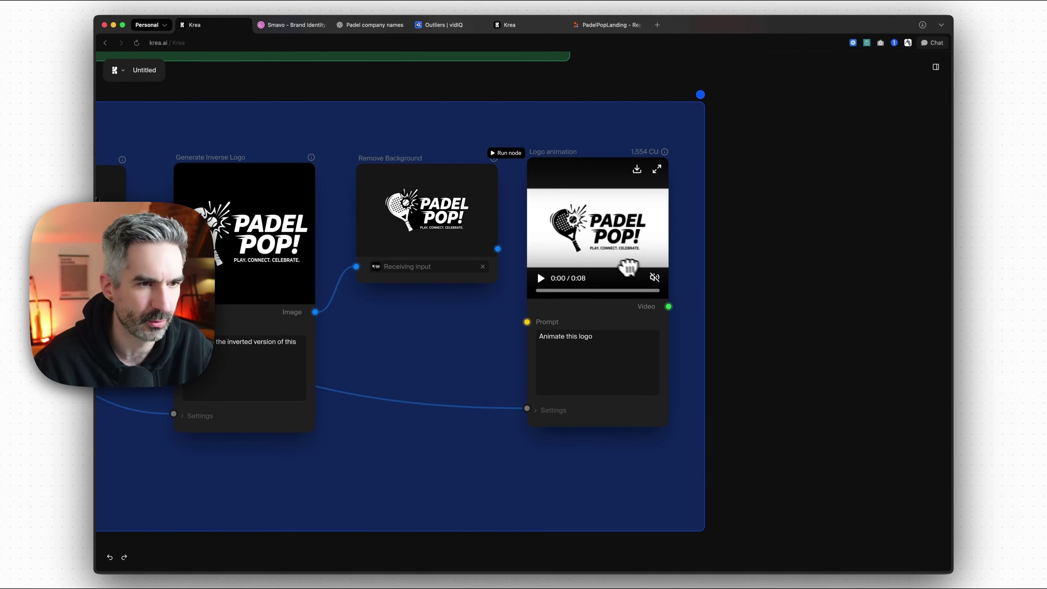
{"action": "left_click", "coordinate": [657, 171]}
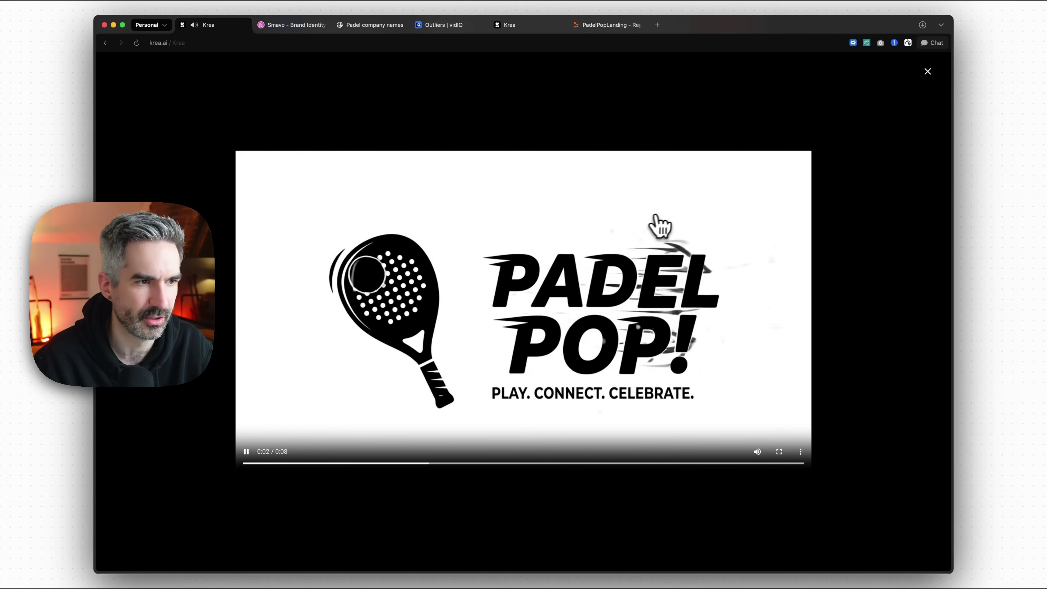
{"action": "key", "text": "Escape"}
Move the purple design system group slightly closer to the photography group and deselect it.
{"action": "scroll", "coordinate": [763, 188], "scroll_direction": "down", "scroll_amount": 3}
{"action": "left_click_drag", "start_coordinate": [404, 191], "coordinate": [468, 410]}
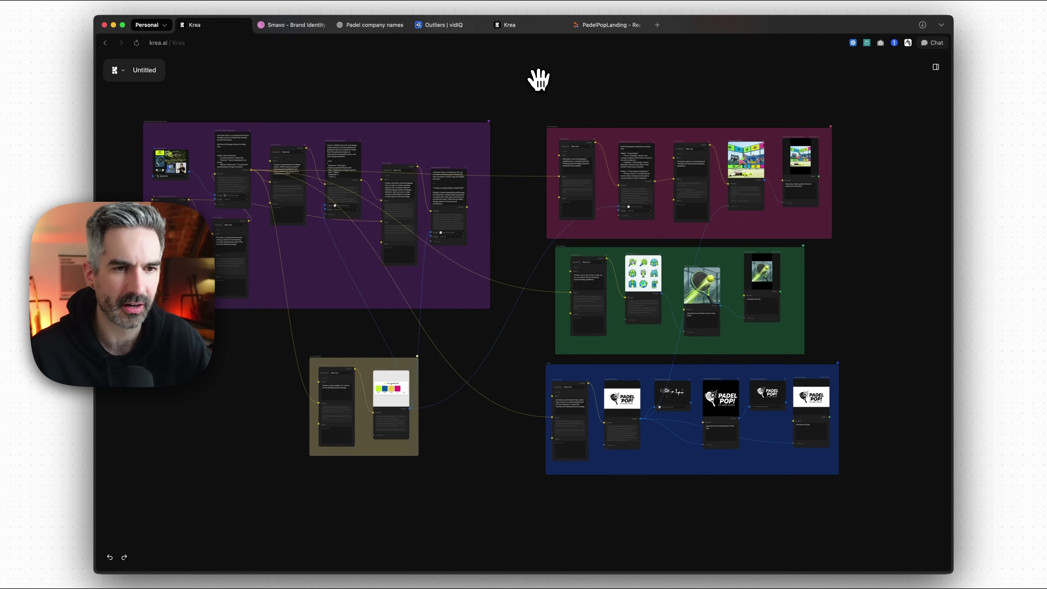
{"action": "scroll", "coordinate": [524, 99], "scroll_direction": "left", "scroll_amount": 2}
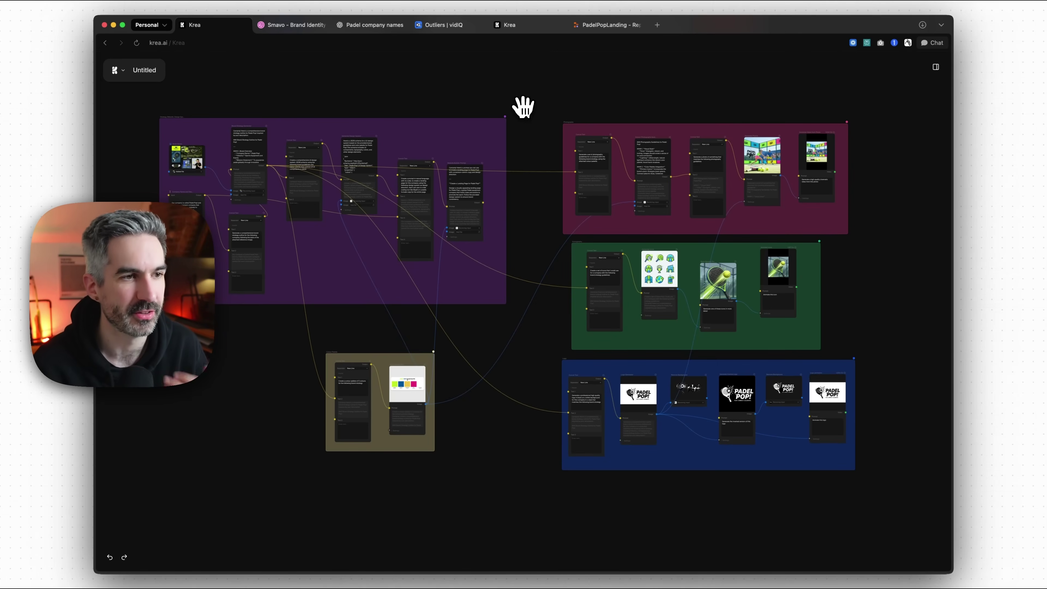
{"action": "left_click_drag", "start_coordinate": [452, 134], "coordinate": [477, 134]}
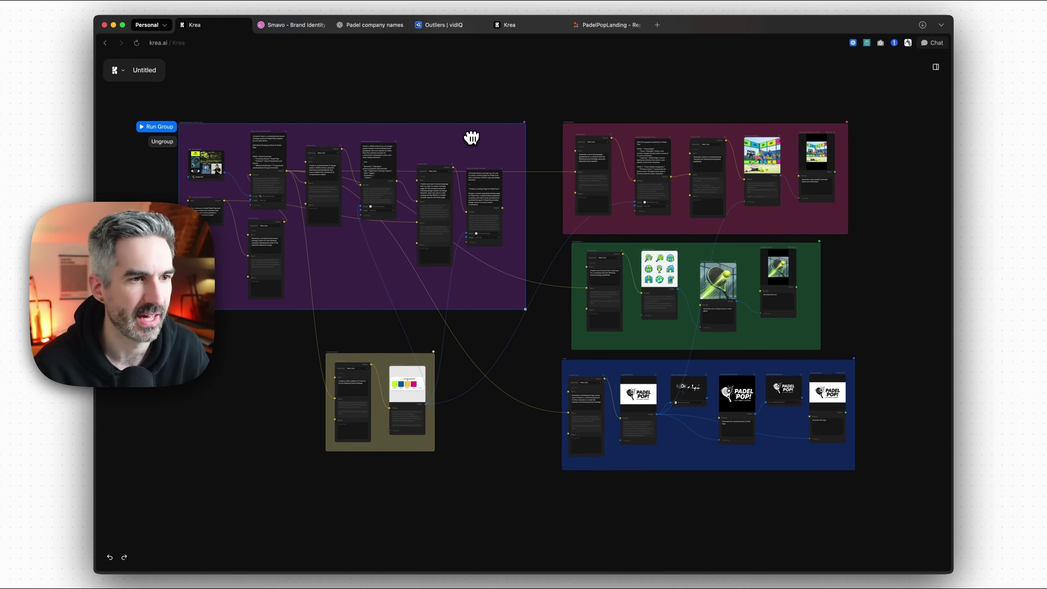
{"action": "left_click", "coordinate": [544, 91]}
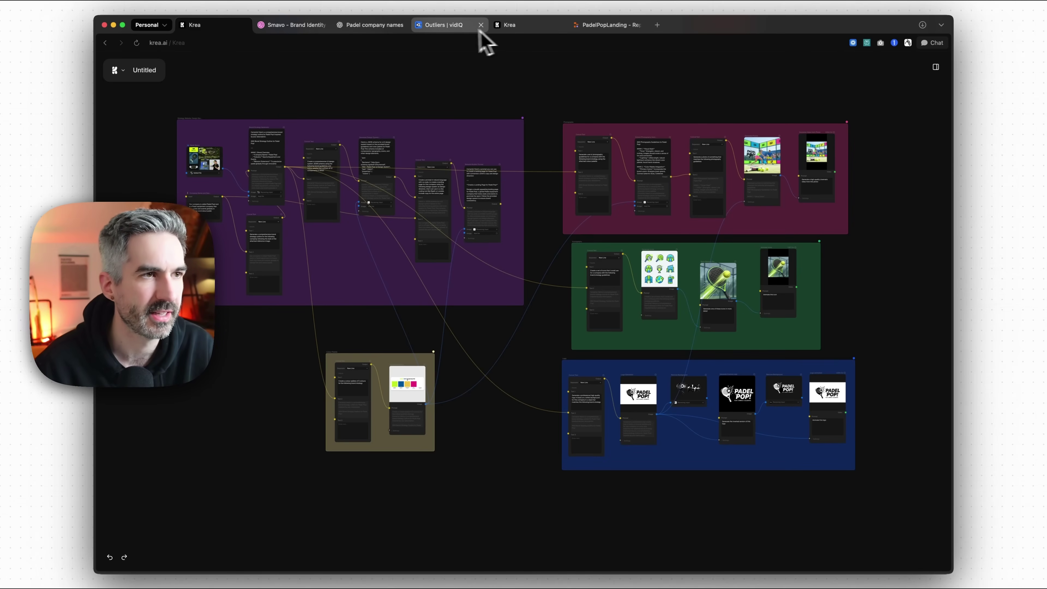
Look at the API waitlist page on the other Krea page, including its access code form, without entering a code.
{"action": "left_click", "coordinate": [519, 27]}
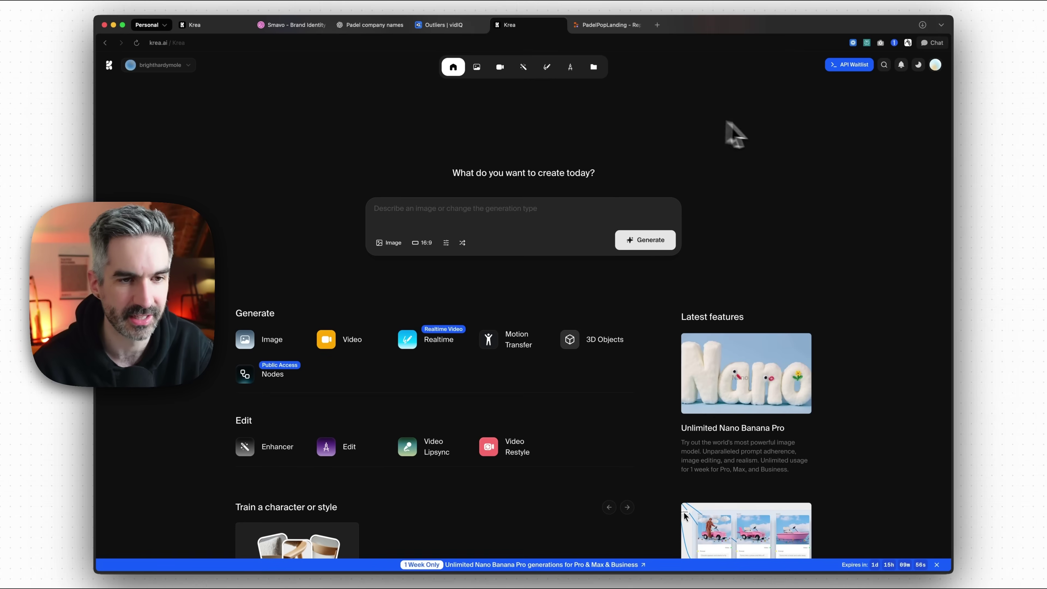
{"action": "left_click", "coordinate": [850, 67]}
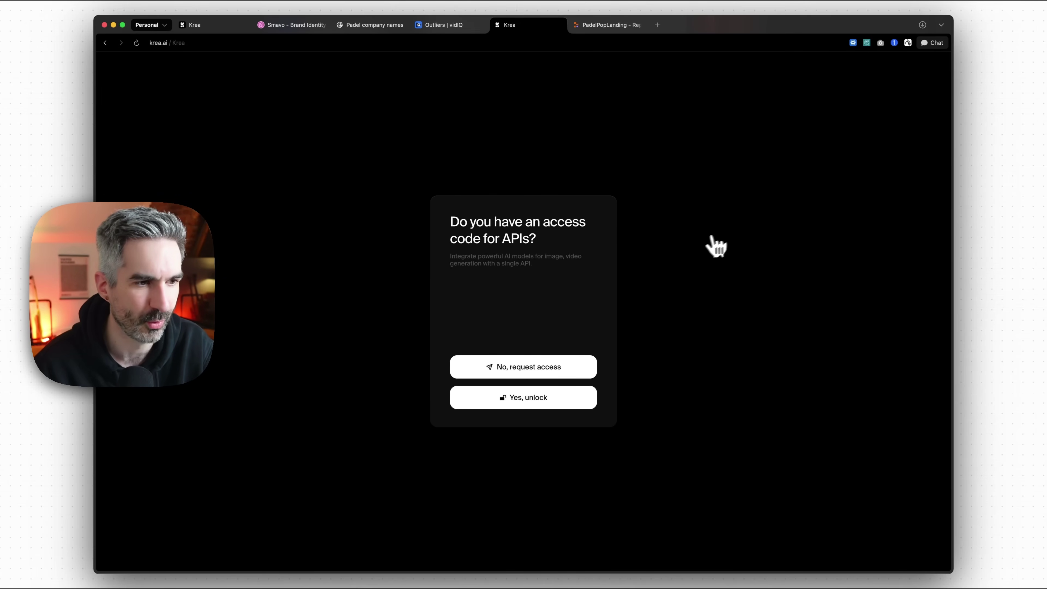
{"action": "left_click", "coordinate": [571, 397]}
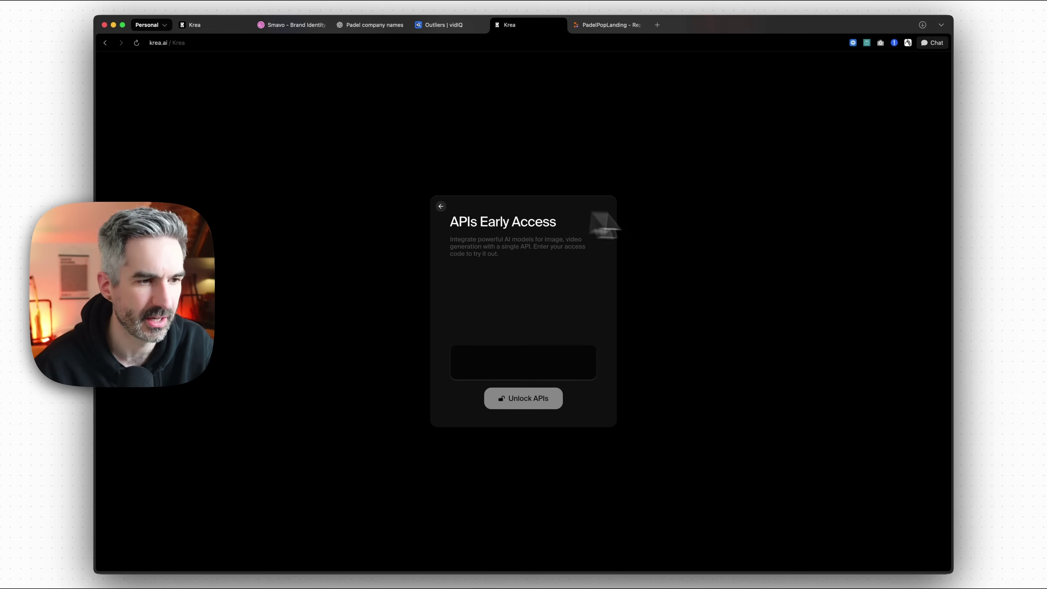
{"action": "left_click", "coordinate": [441, 206]}
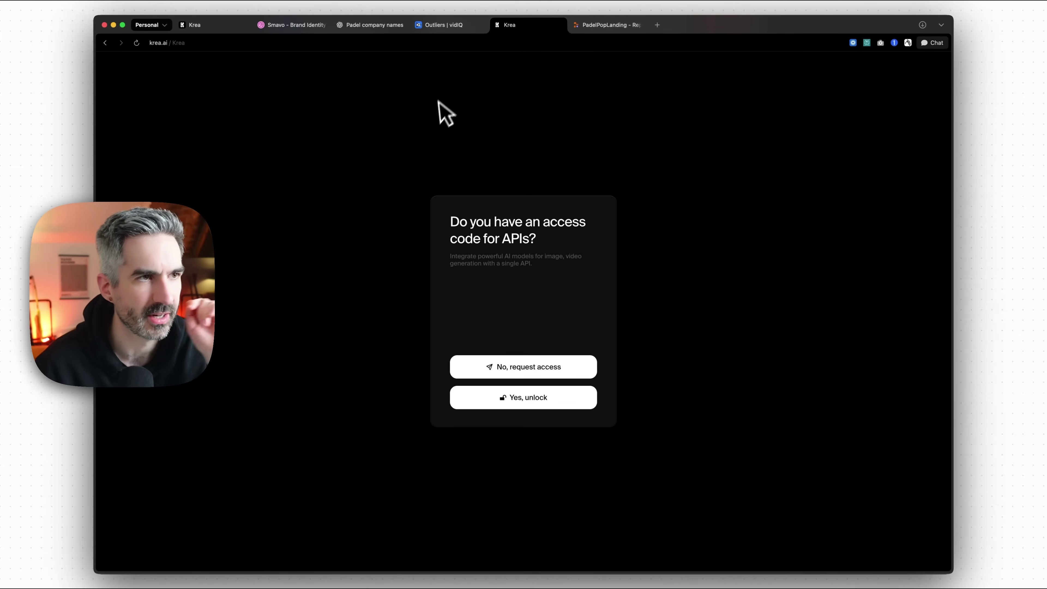
Return to the Padel Pop! node workflow and look over all of its groups and outputs.
{"action": "left_click", "coordinate": [212, 25]}
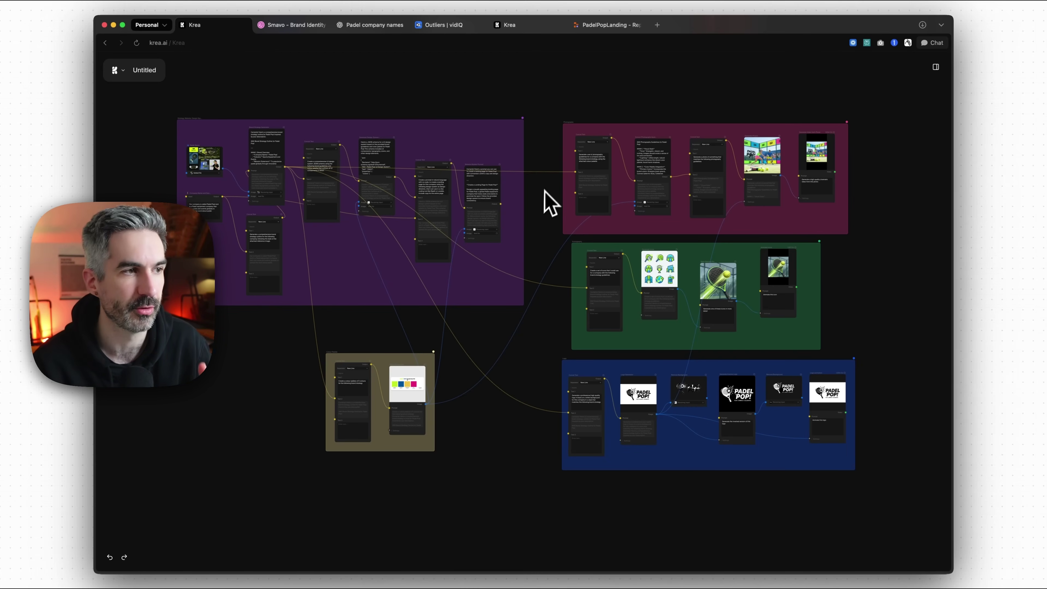
{"action": "mouse_move", "coordinate": [205, 156]}
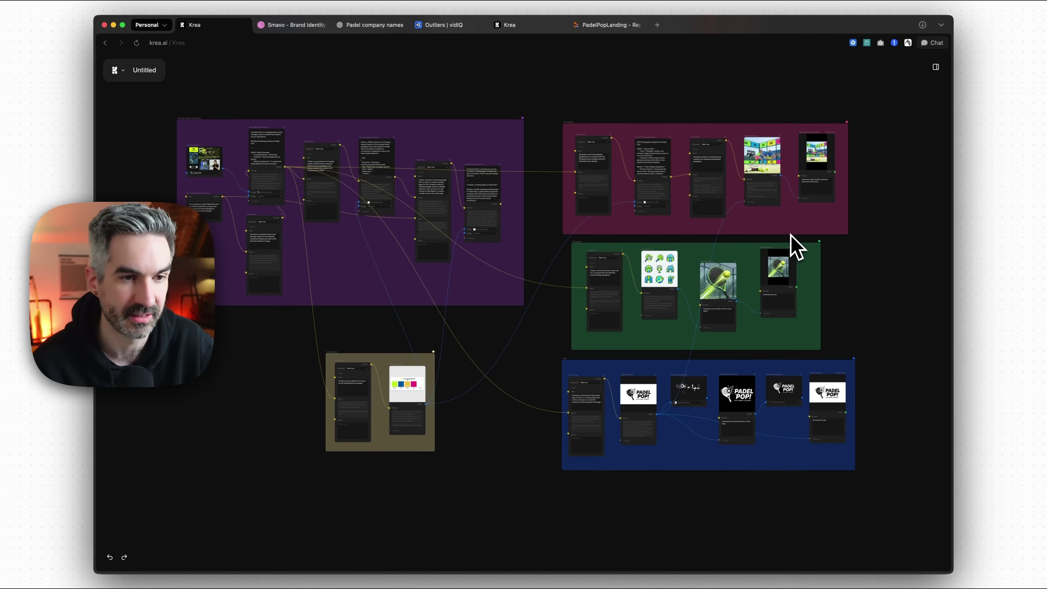
{"action": "scroll", "coordinate": [542, 140], "scroll_direction": "up", "scroll_amount": 3}
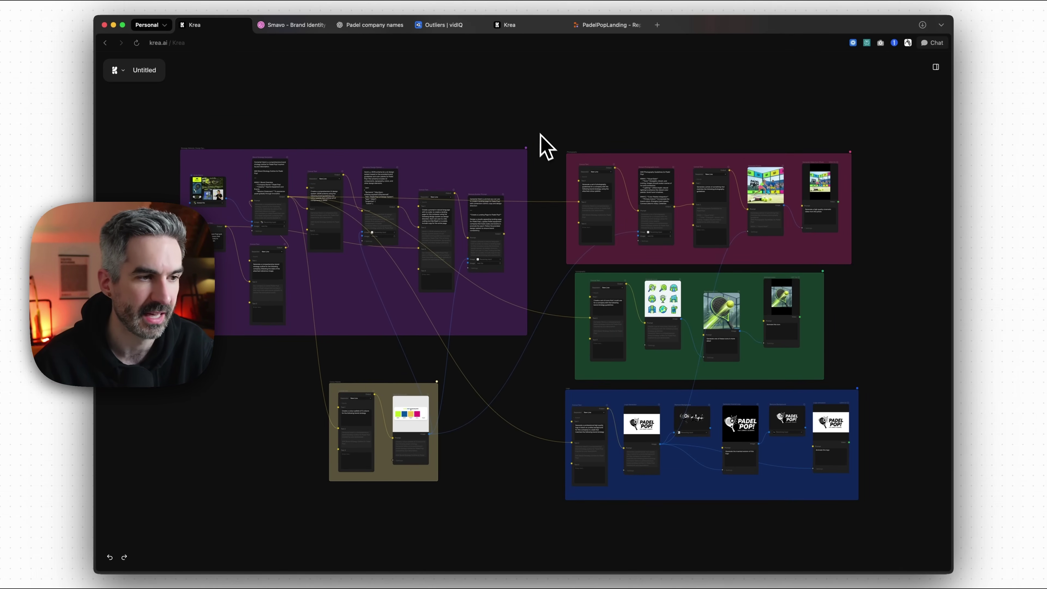
{"action": "scroll", "coordinate": [547, 146], "scroll_direction": "down", "scroll_amount": 2}
{"action": "scroll", "coordinate": [546, 147], "scroll_direction": "up", "scroll_amount": 5}
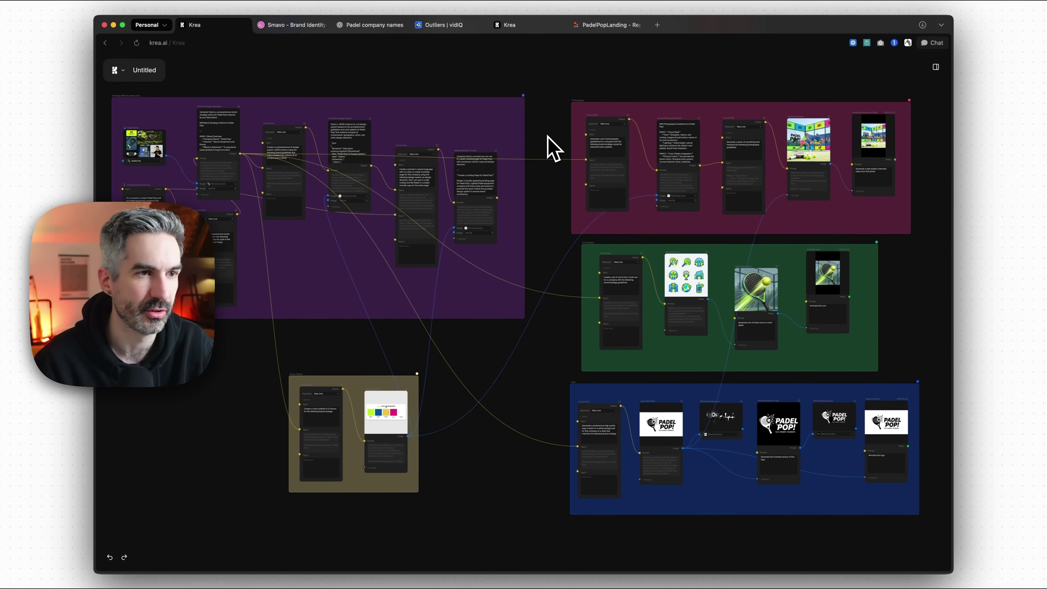
{"action": "scroll", "coordinate": [549, 134], "scroll_direction": "down", "scroll_amount": 2}
{"action": "mouse_move", "coordinate": [604, 177]}
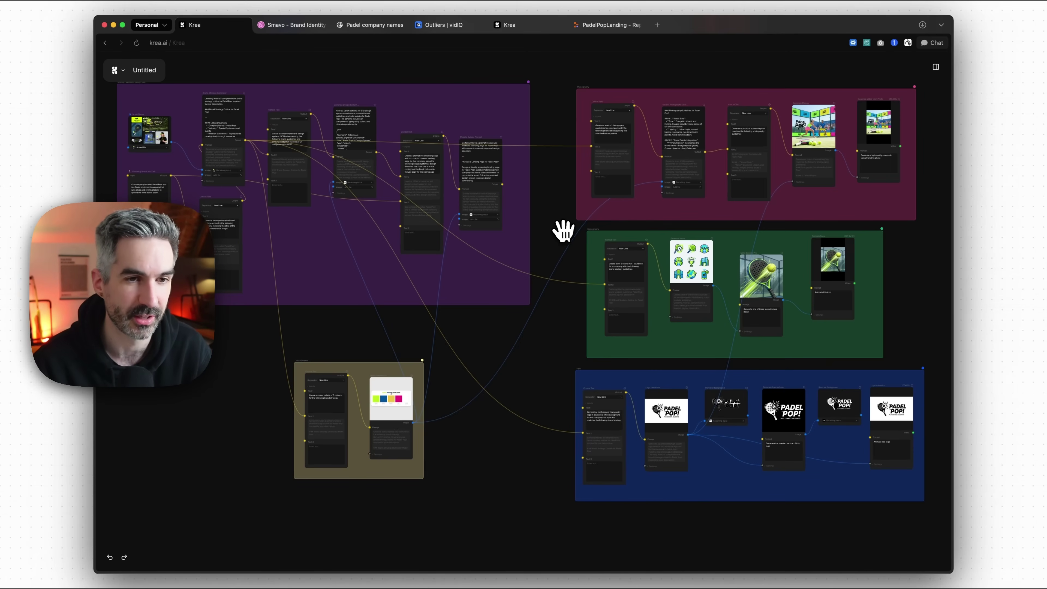
{"action": "left_click_drag", "start_coordinate": [558, 217], "coordinate": [559, 218]}
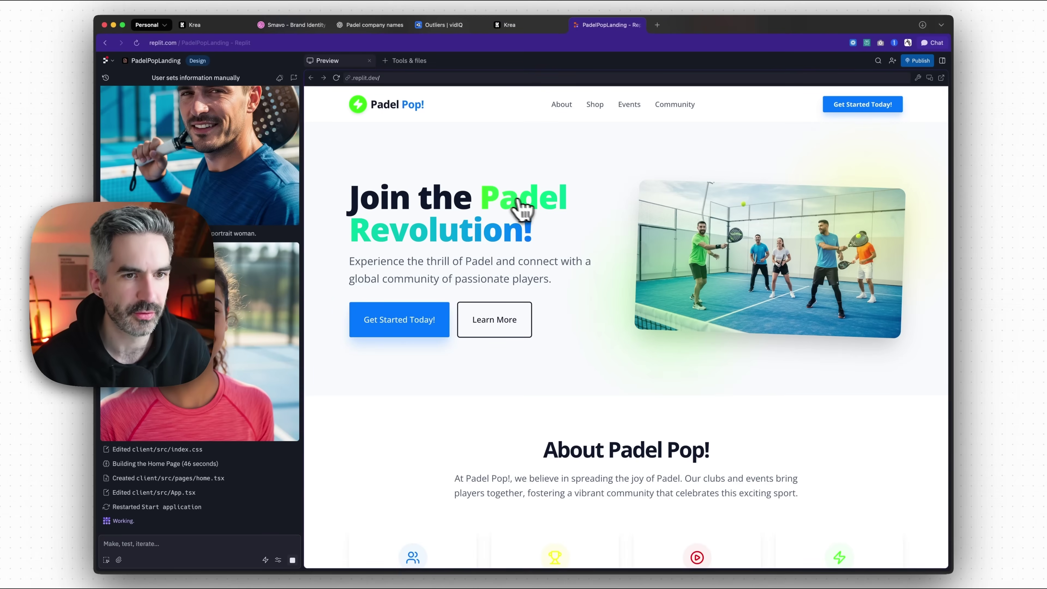
Review the Padel Pop! landing page in Replit, from the hero to the upcoming events, and the images generated for it.
{"action": "scroll", "coordinate": [477, 176], "scroll_direction": "down", "scroll_amount": 1}
{"action": "scroll", "coordinate": [482, 184], "scroll_direction": "down", "scroll_amount": 15}
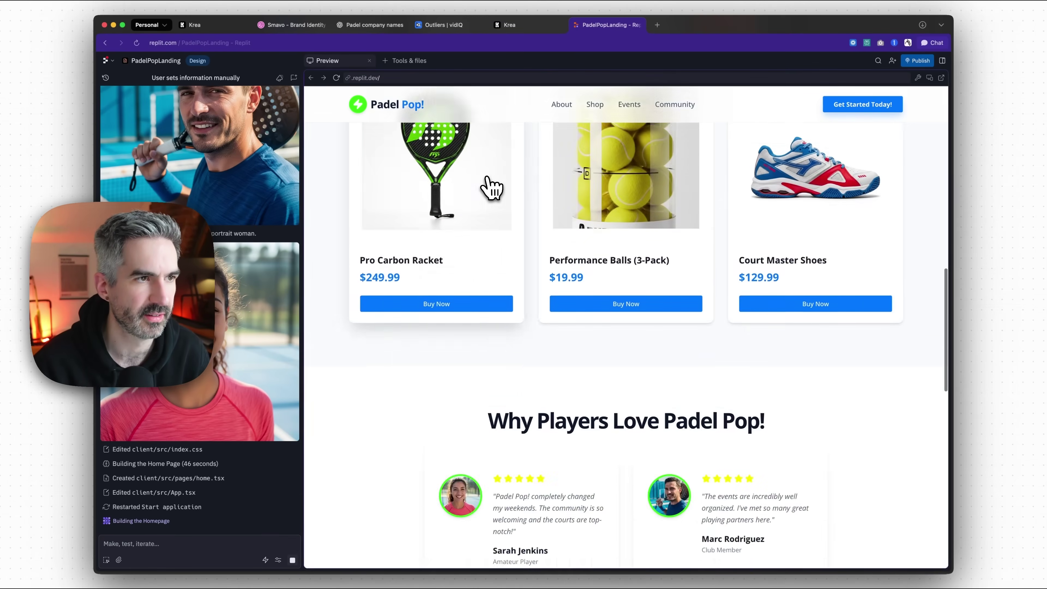
{"action": "scroll", "coordinate": [516, 185], "scroll_direction": "up", "scroll_amount": 8}
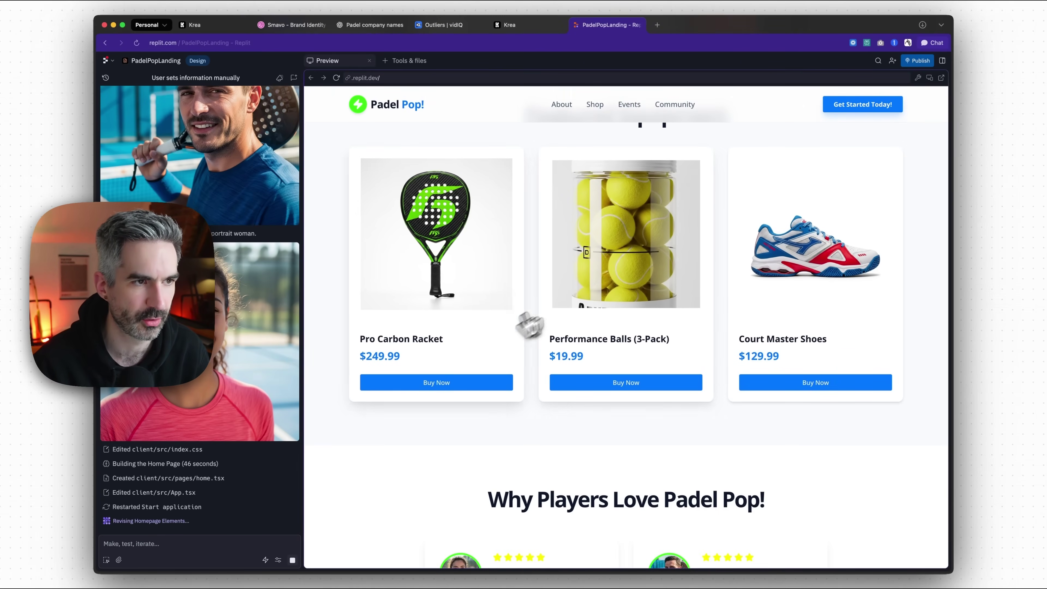
{"action": "scroll", "coordinate": [603, 201], "scroll_direction": "up", "scroll_amount": 6}
{"action": "scroll", "coordinate": [478, 227], "scroll_direction": "up", "scroll_amount": 8}
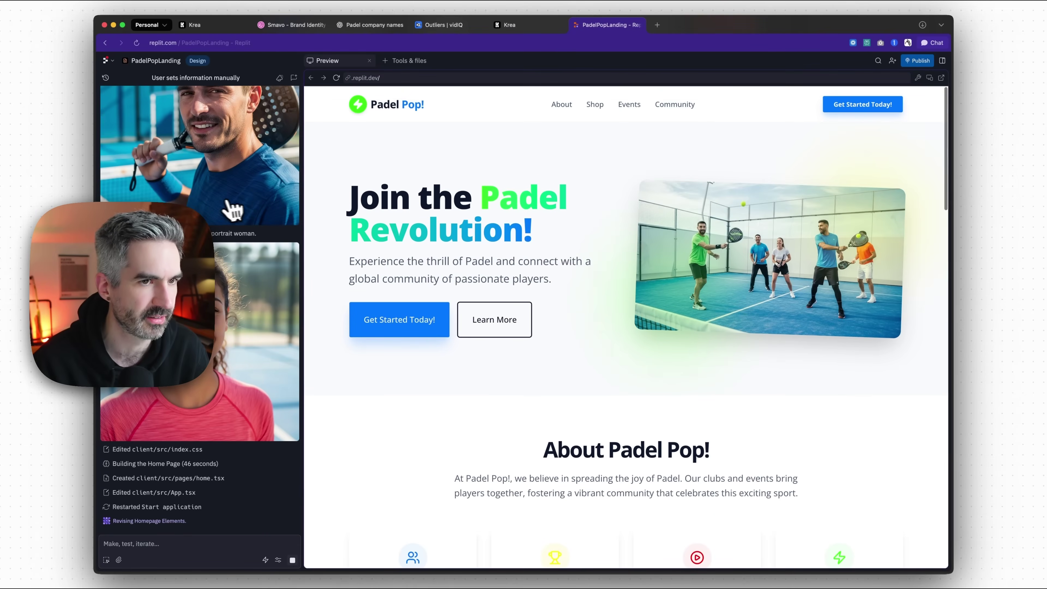
{"action": "scroll", "coordinate": [219, 207], "scroll_direction": "up", "scroll_amount": 6}
{"action": "scroll", "coordinate": [726, 229], "scroll_direction": "down", "scroll_amount": 20}
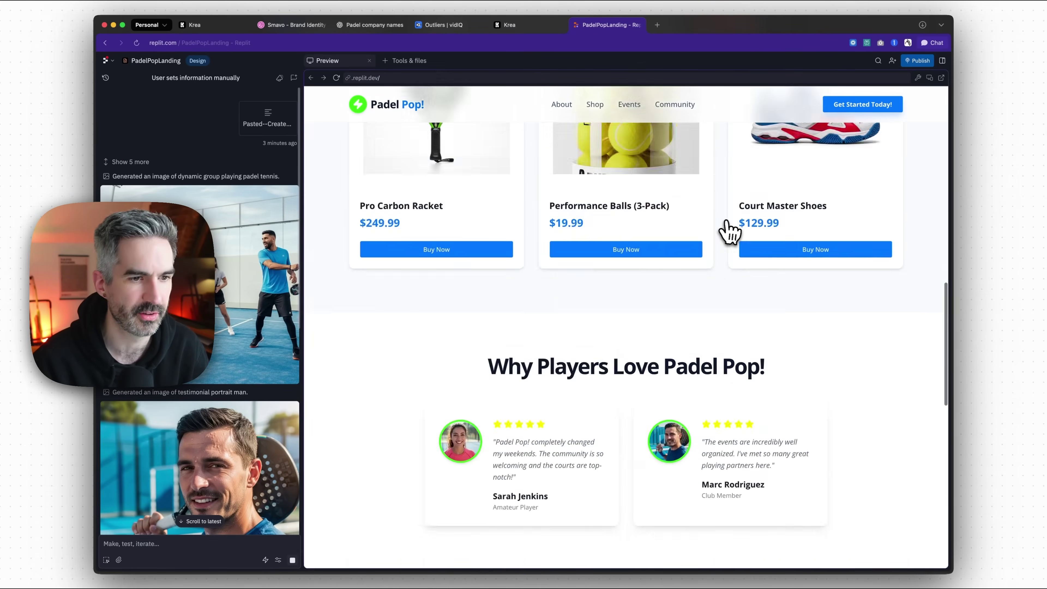
{"action": "scroll", "coordinate": [704, 226], "scroll_direction": "up", "scroll_amount": 15}
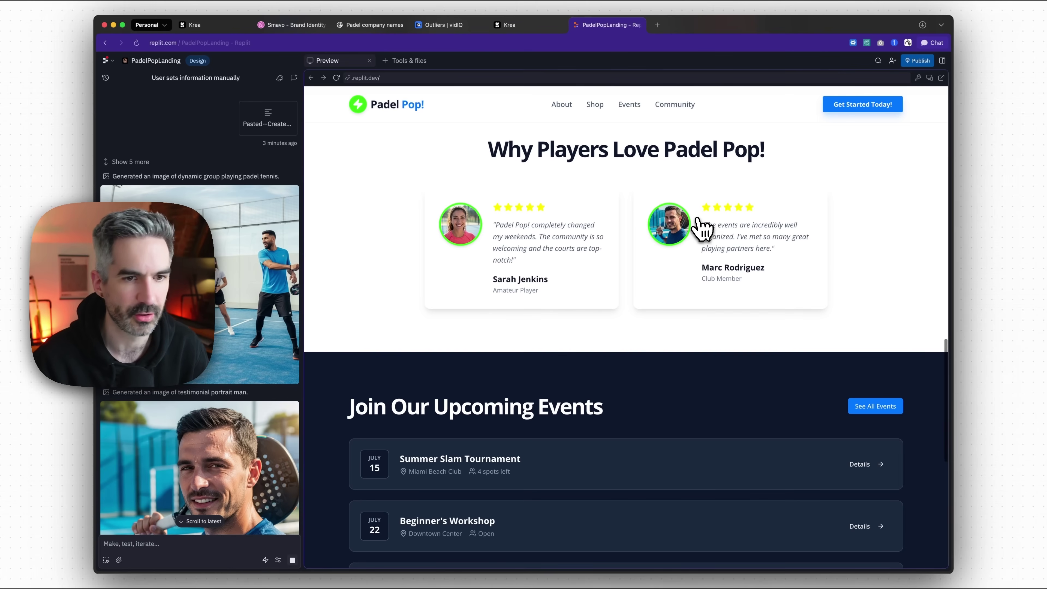
{"action": "scroll", "coordinate": [701, 238], "scroll_direction": "up", "scroll_amount": 8}
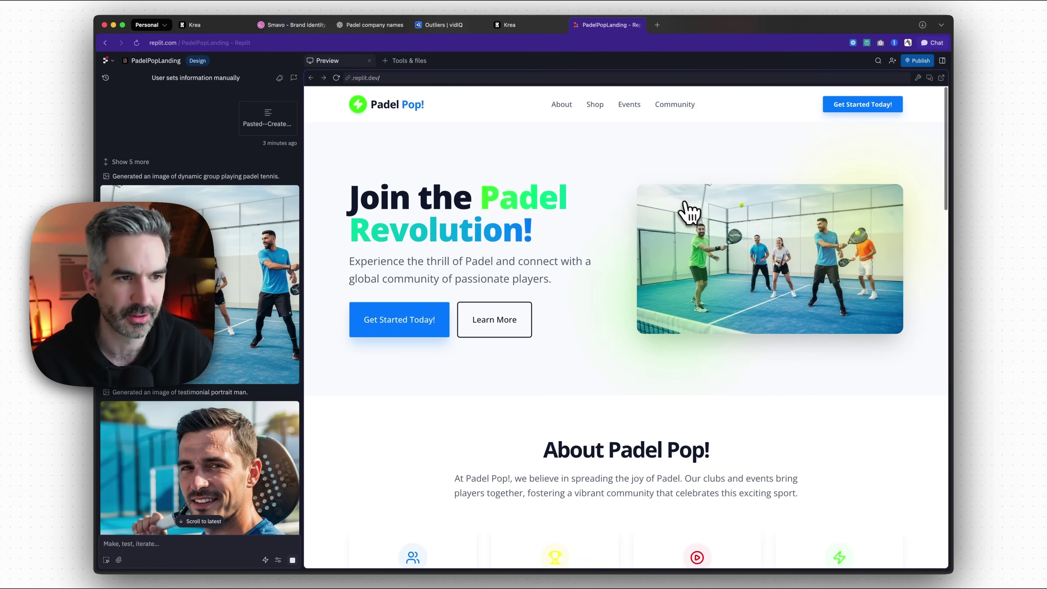
Switch back to the Krea workflow and bring the whole set of node groups into view.
{"action": "left_click", "coordinate": [204, 25]}
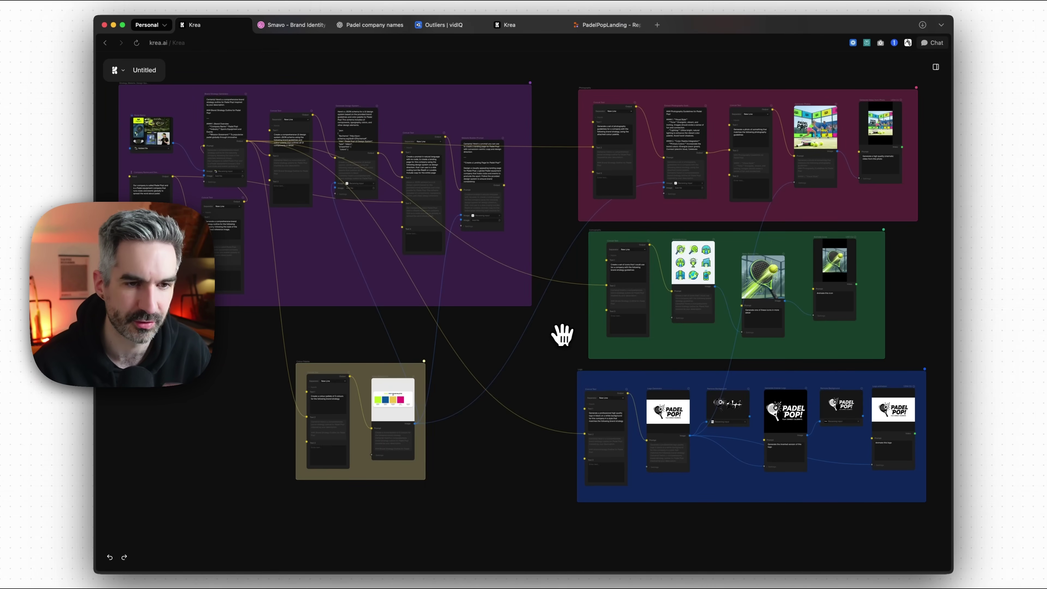
{"action": "left_click_drag", "start_coordinate": [560, 338], "coordinate": [582, 332]}
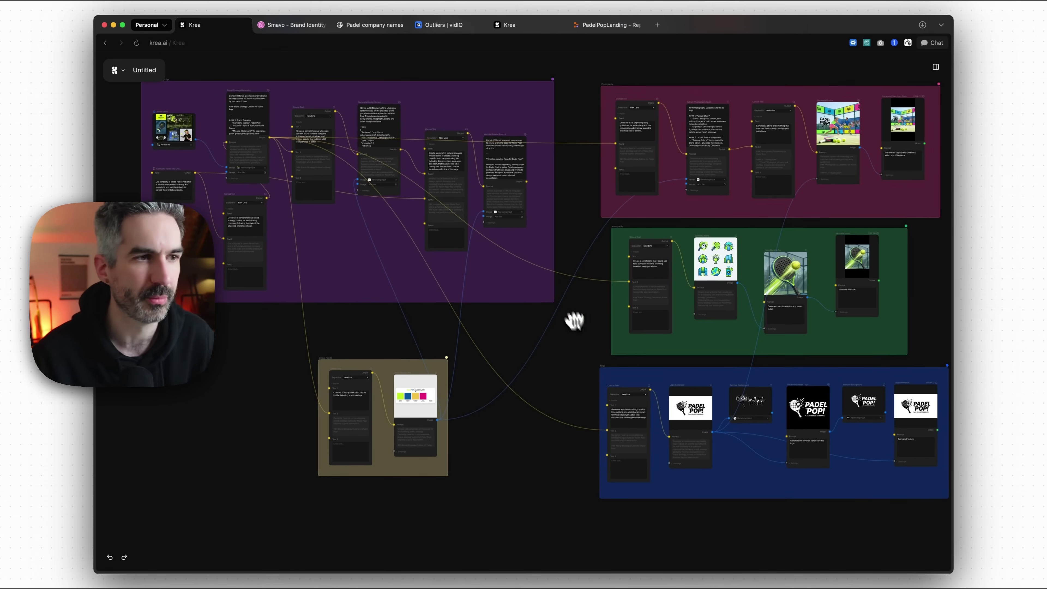